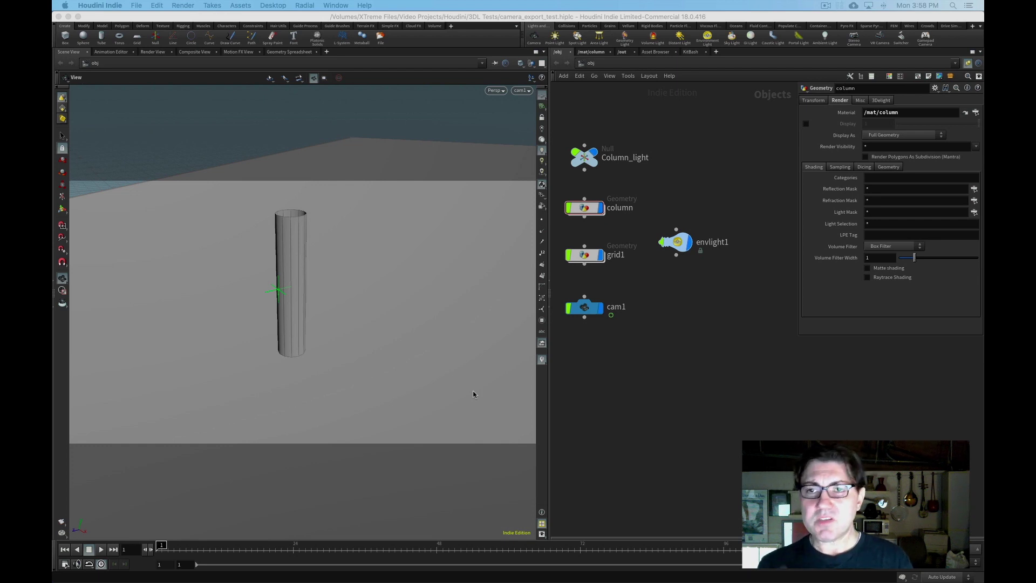
- Check the installed Houdini Indie version in the program's about window and close it
left_click(111, 6)
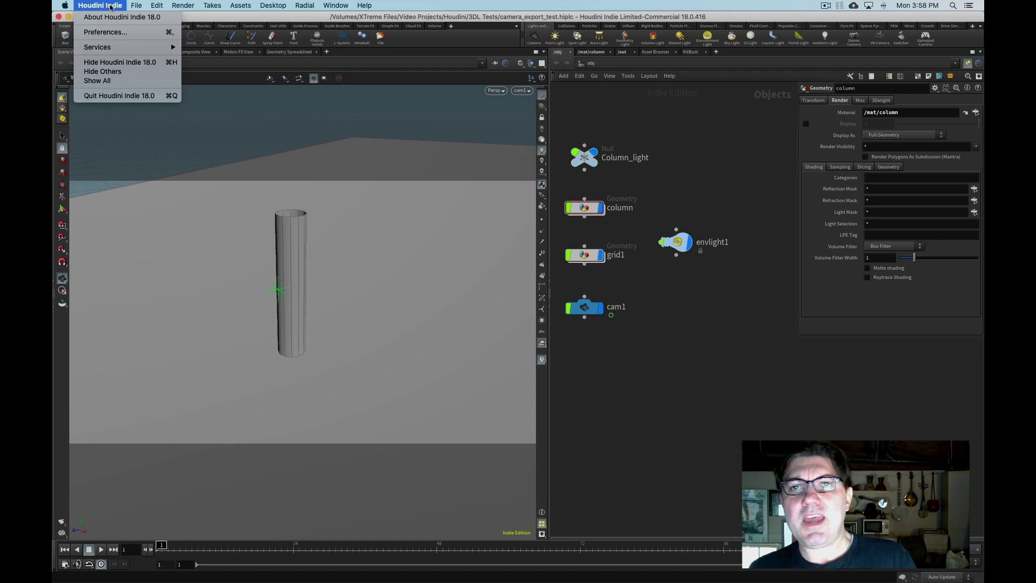
left_click(114, 17)
left_click_drag(503, 128, 442, 166)
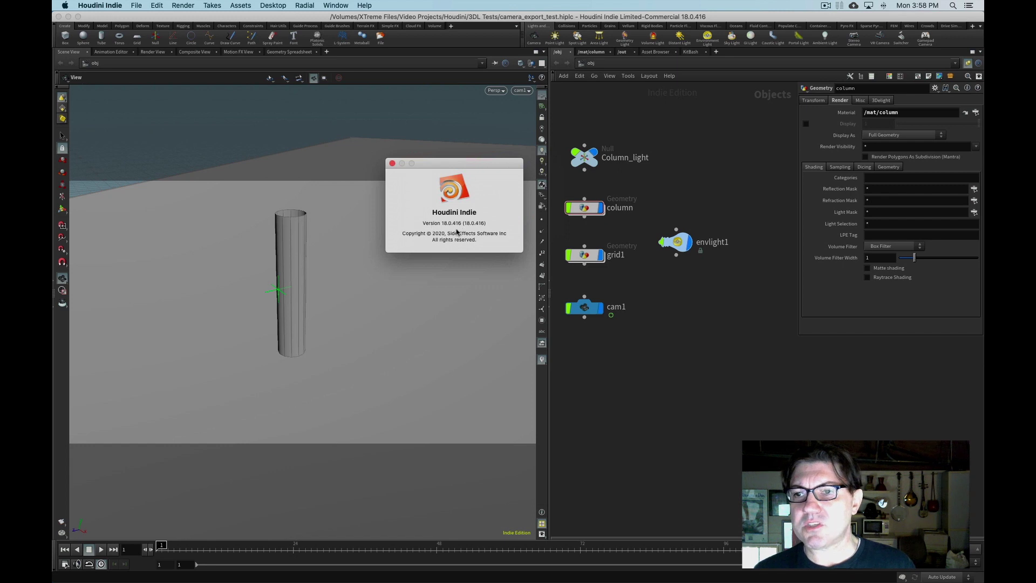
left_click(393, 163)
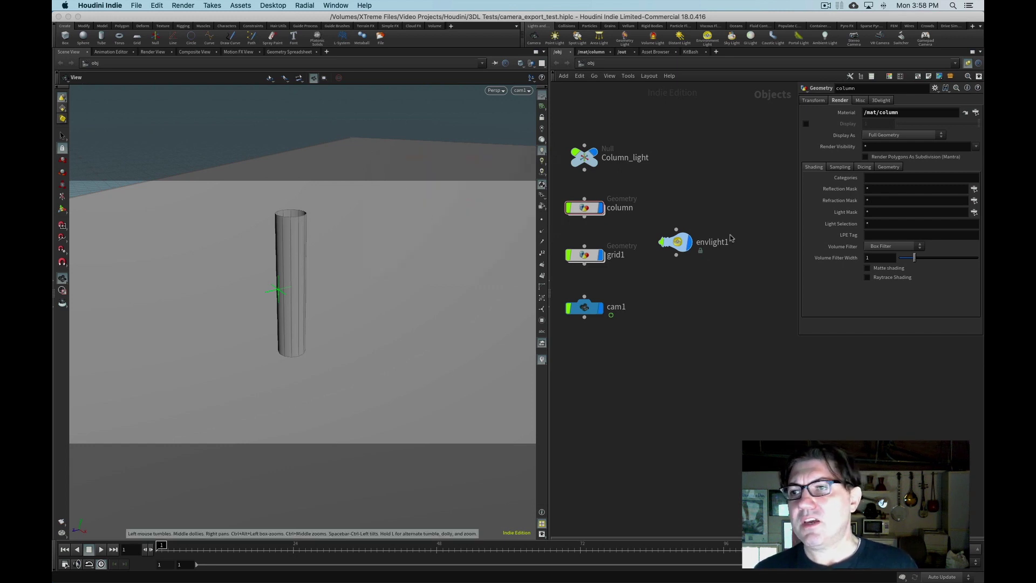
- Examine the scene's objects in the network: column, grid1, cam1, the Column_light null and envlight1
left_click_drag(722, 136, 583, 353)
left_click(643, 367)
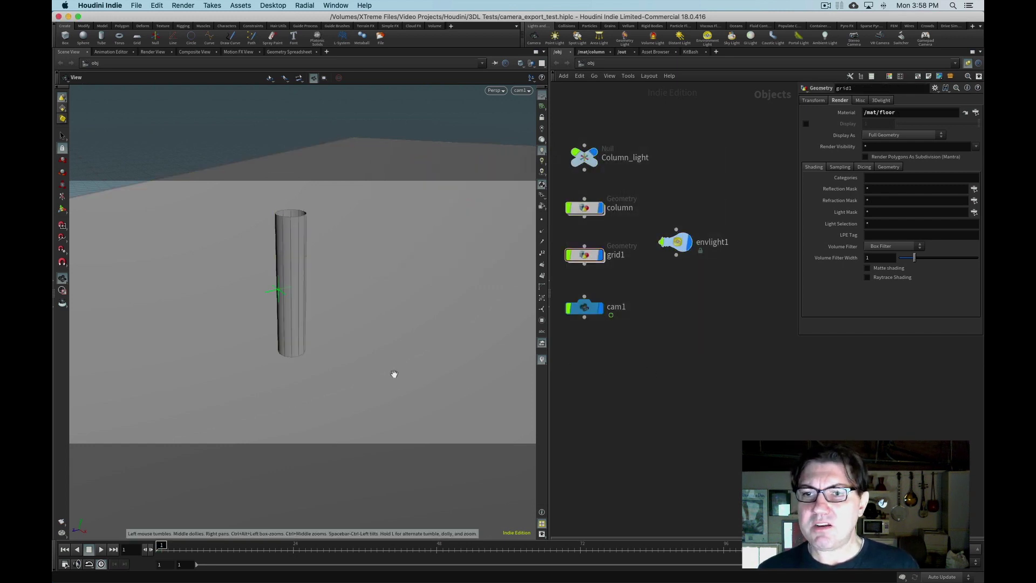
left_click(584, 208)
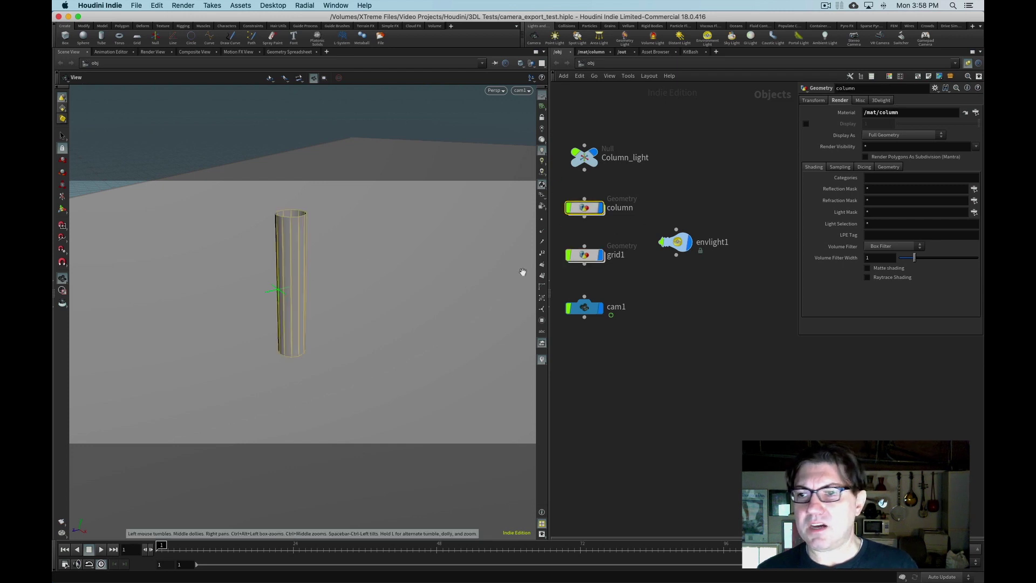
left_click(585, 259)
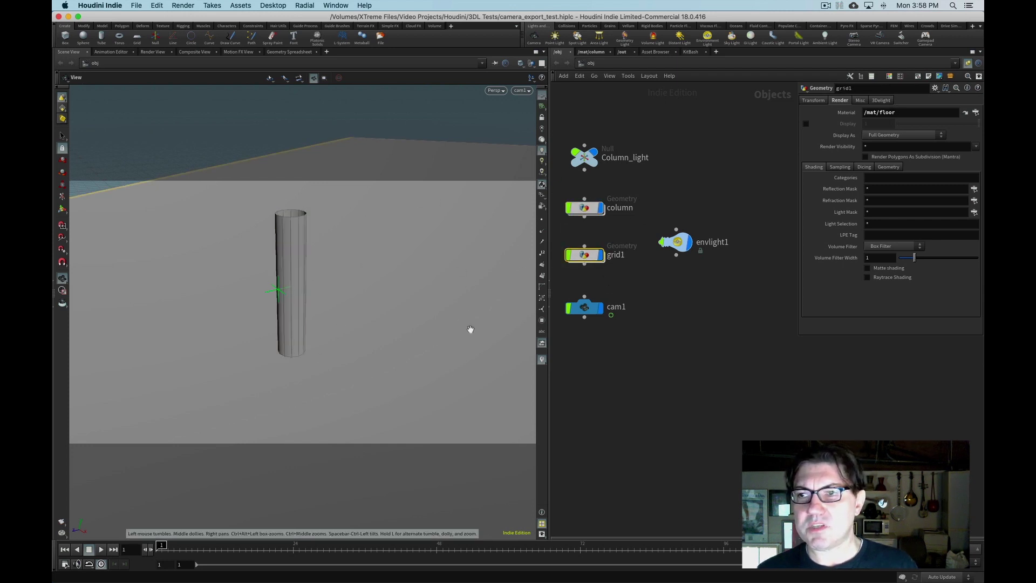
left_click(664, 315)
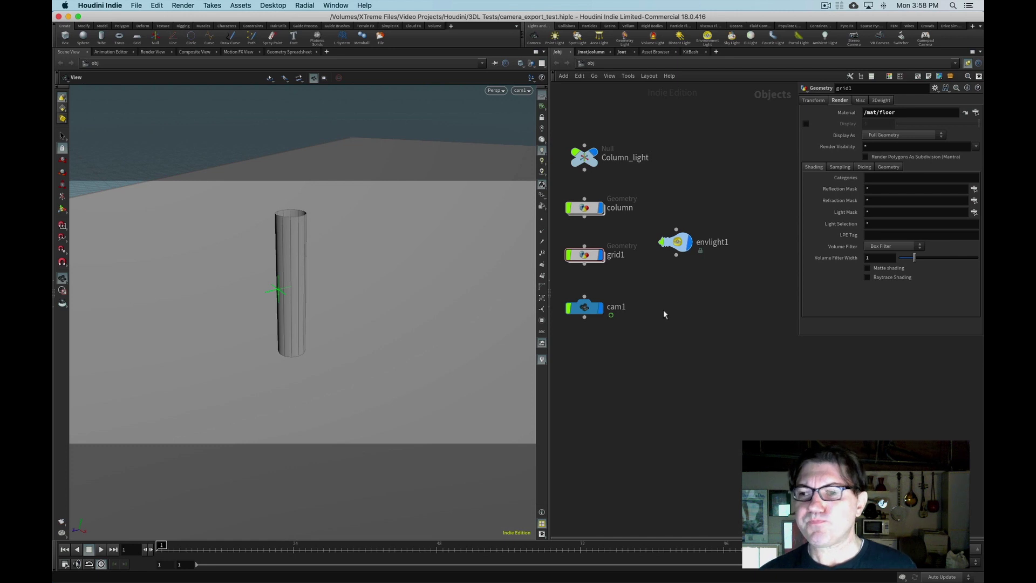
left_click(582, 306)
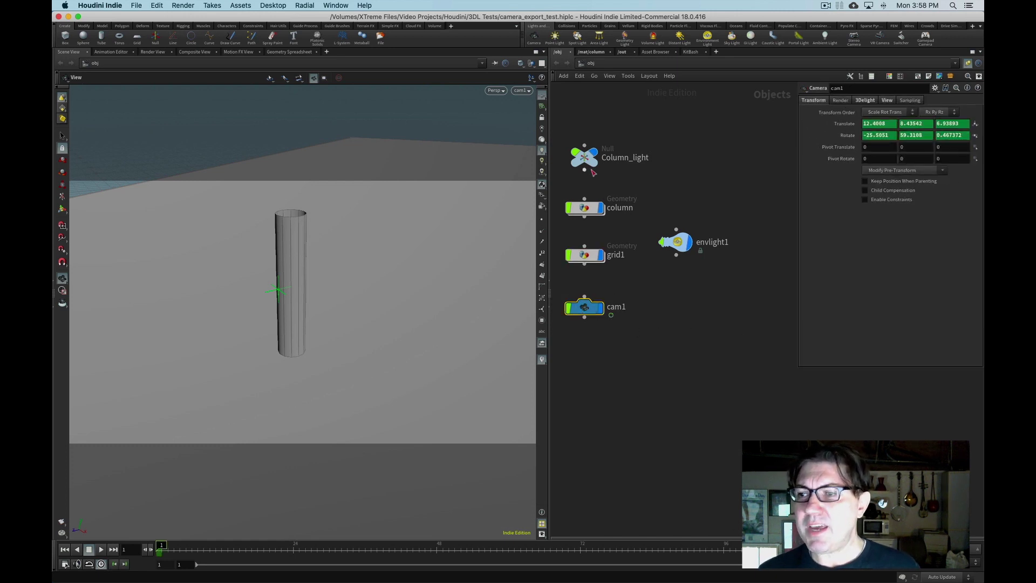
left_click(589, 164)
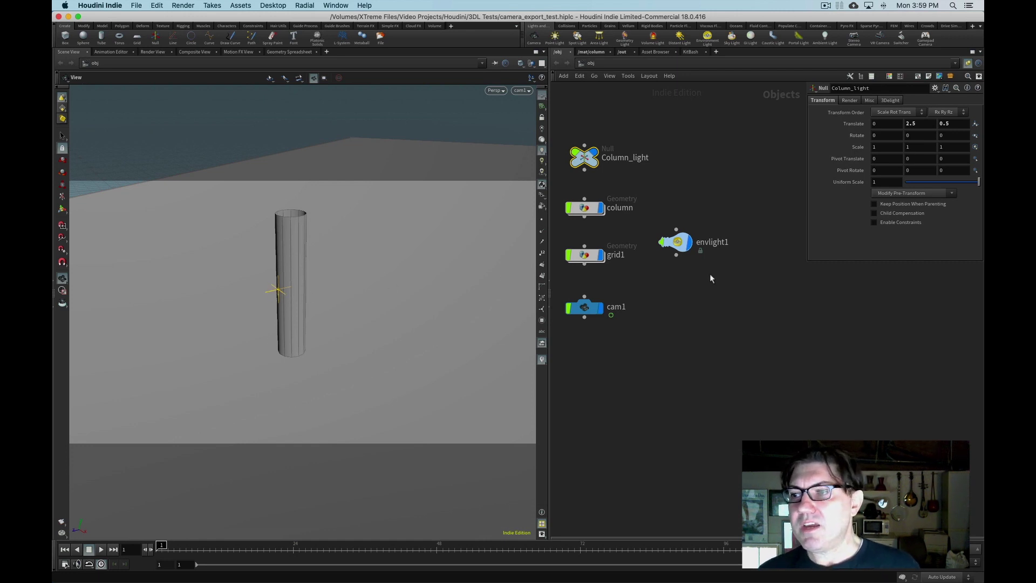
left_click(675, 242)
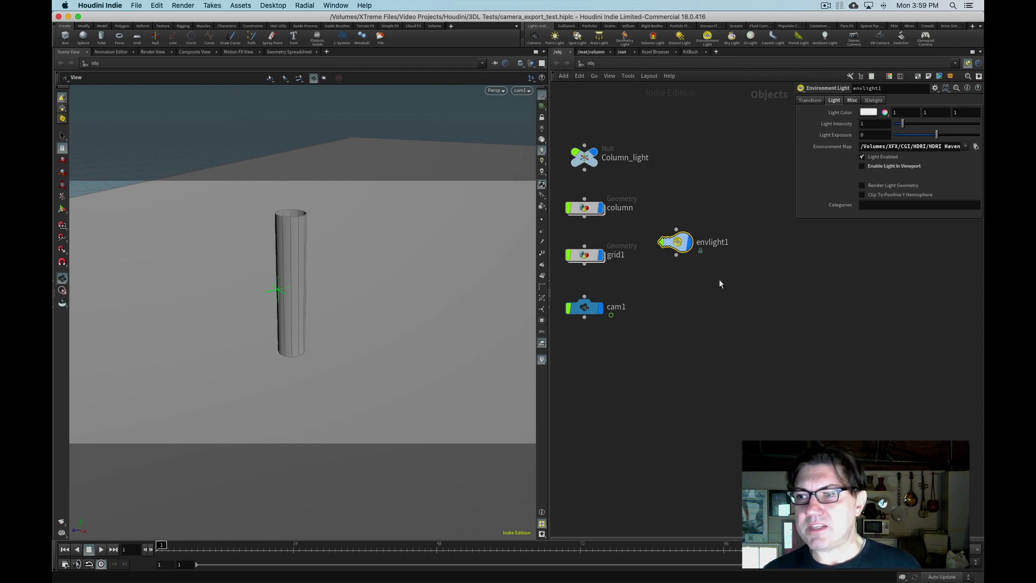
left_click(691, 316)
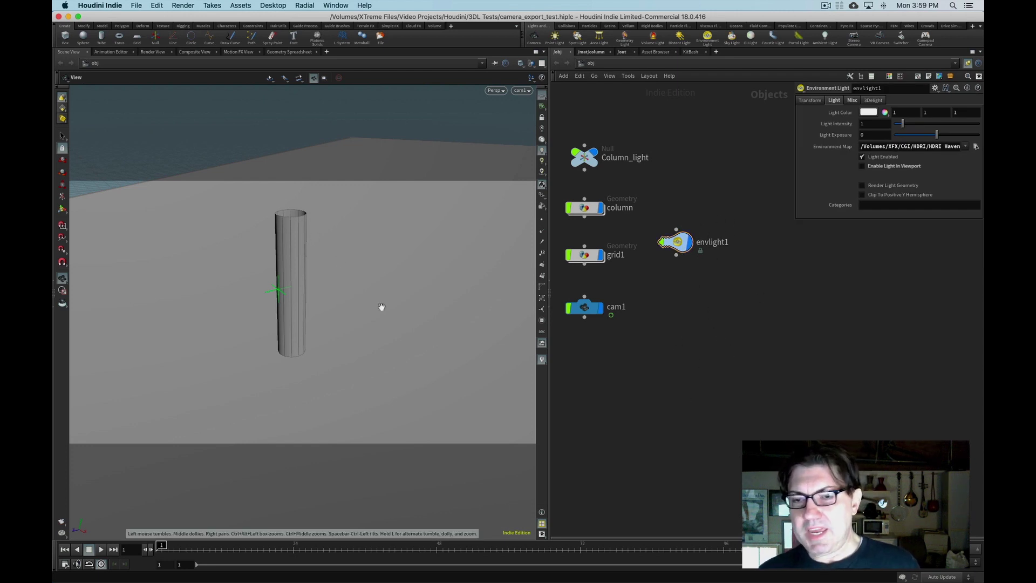
- Play the camera animation, check the frame range in the global animation options, and return to the first frame
left_click(100, 550)
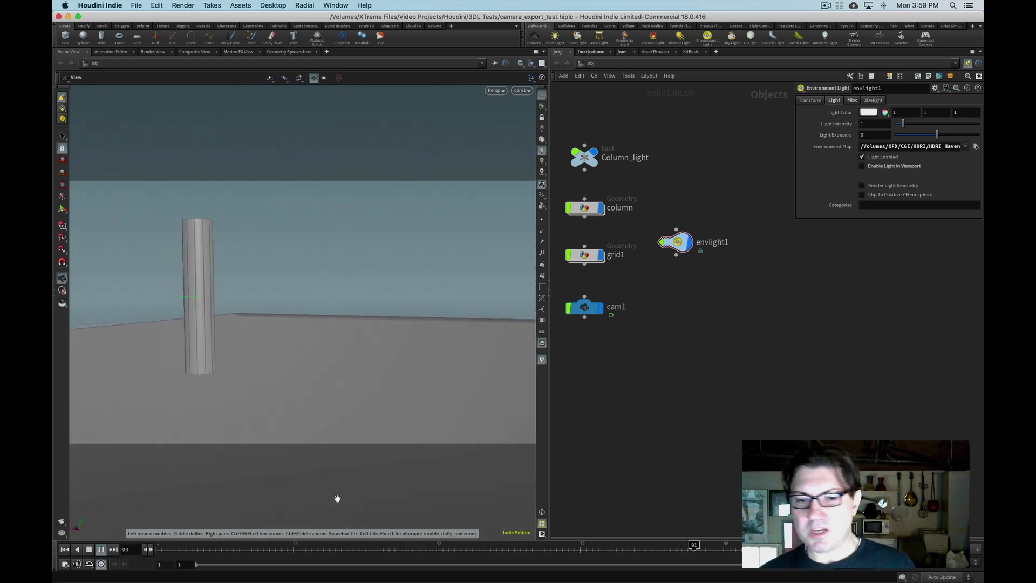
left_click(89, 551)
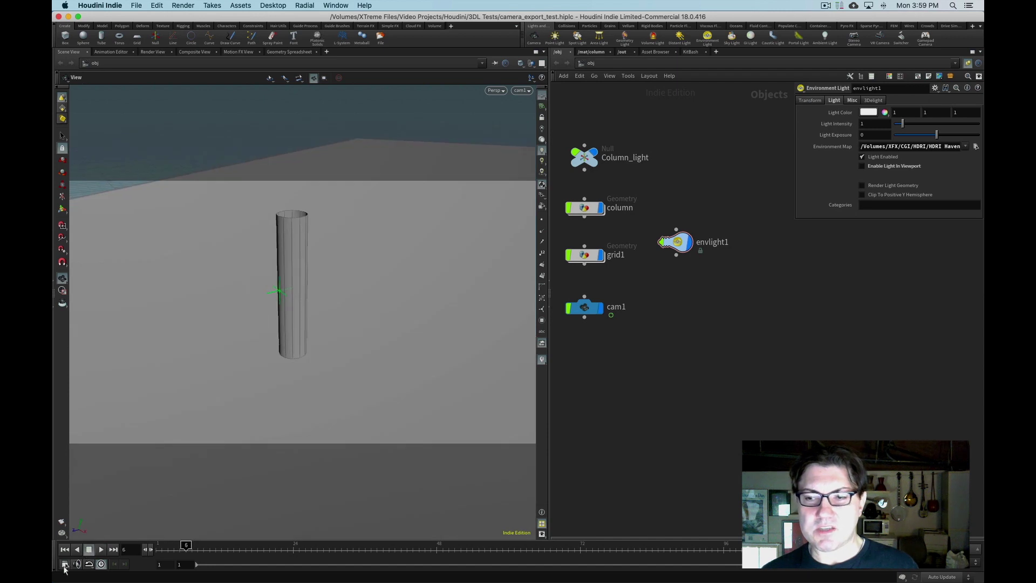
left_click(64, 564)
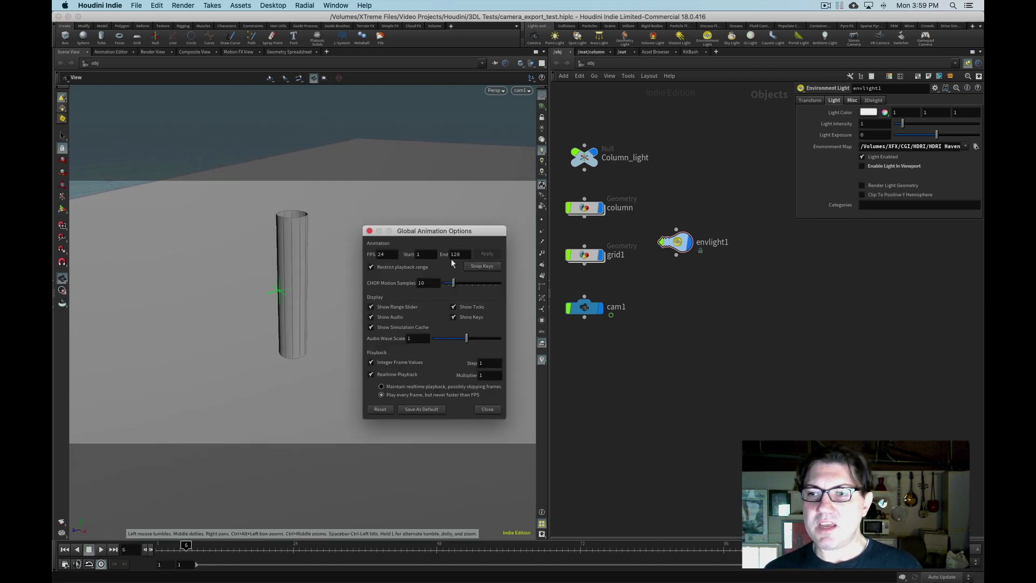
left_click(369, 231)
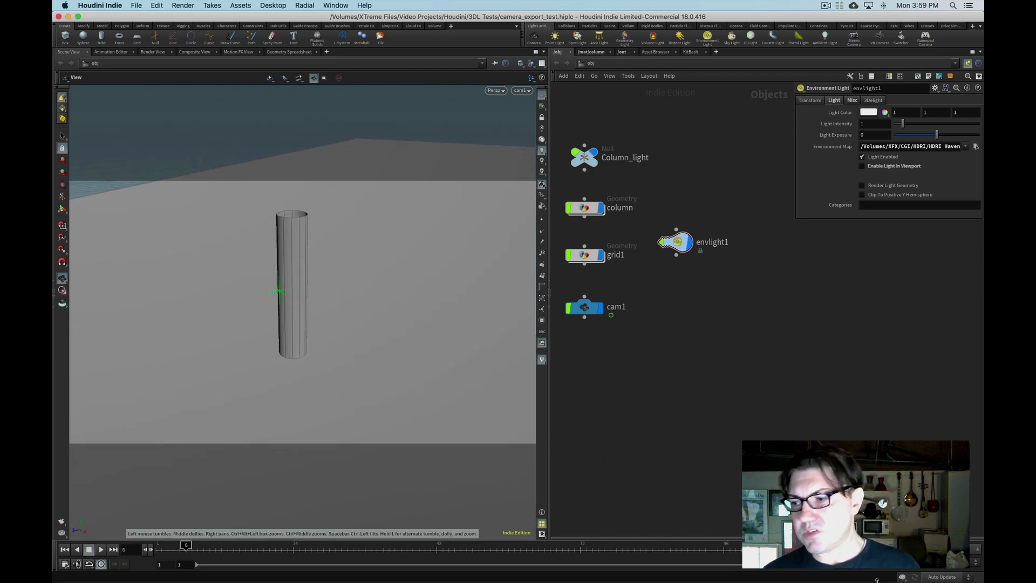
left_click(65, 550)
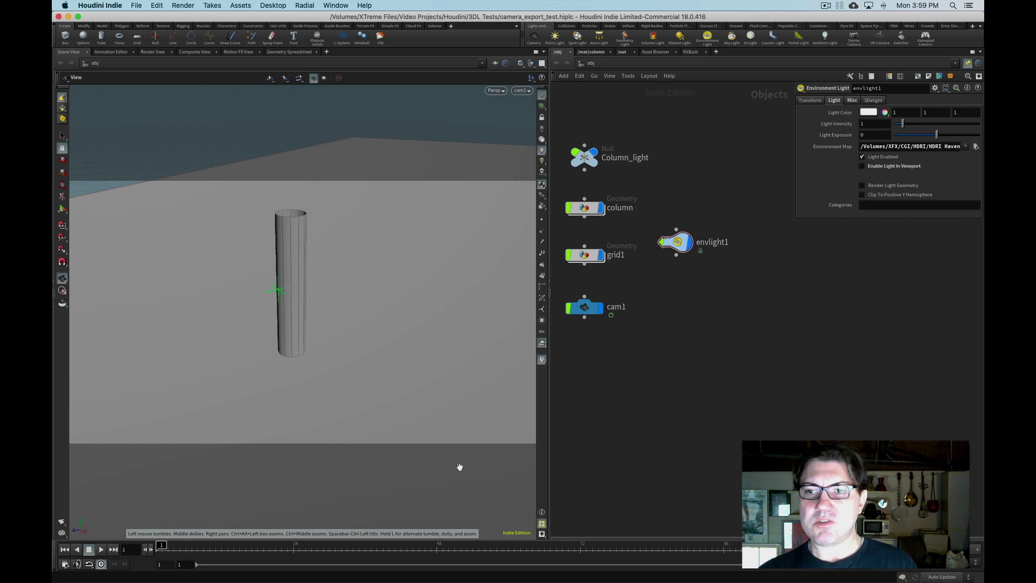
- Export all of /obj as a Filmbox FBX named HtoAE_C4D.fbx on the Desktop, using Export Frame Range 1 to 120
left_click(136, 6)
mouse_move(191, 192)
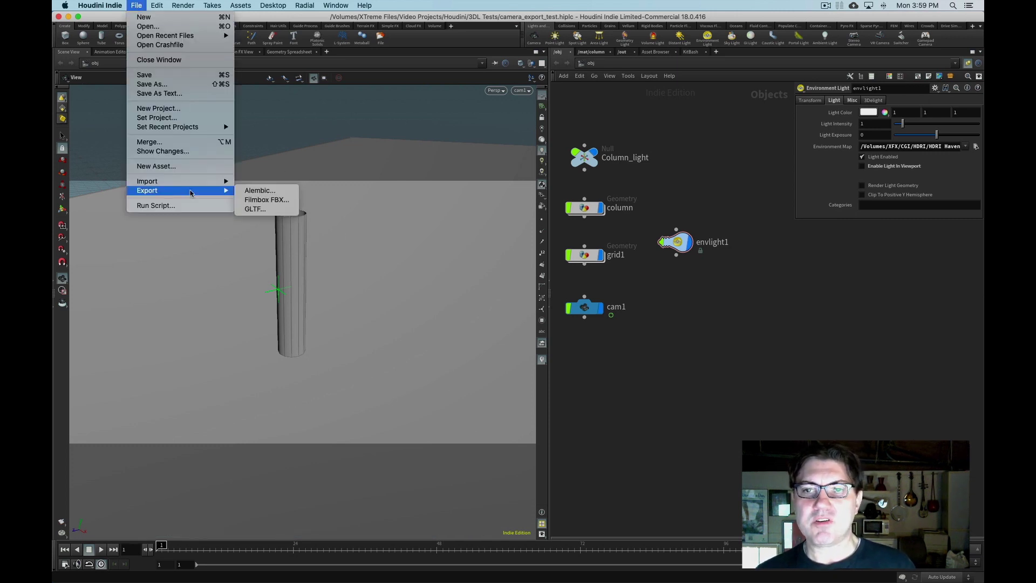
left_click(279, 200)
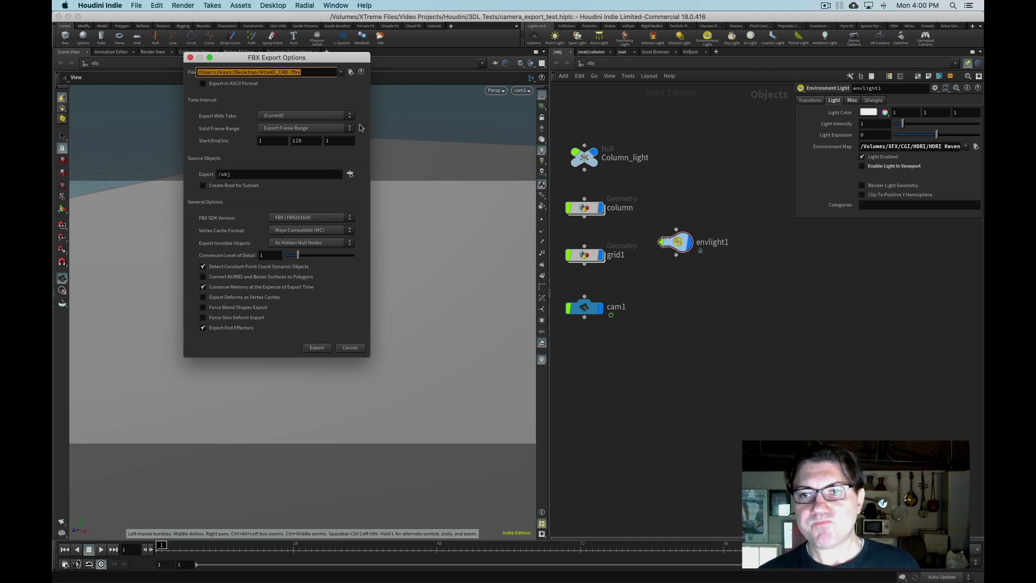
left_click(331, 126)
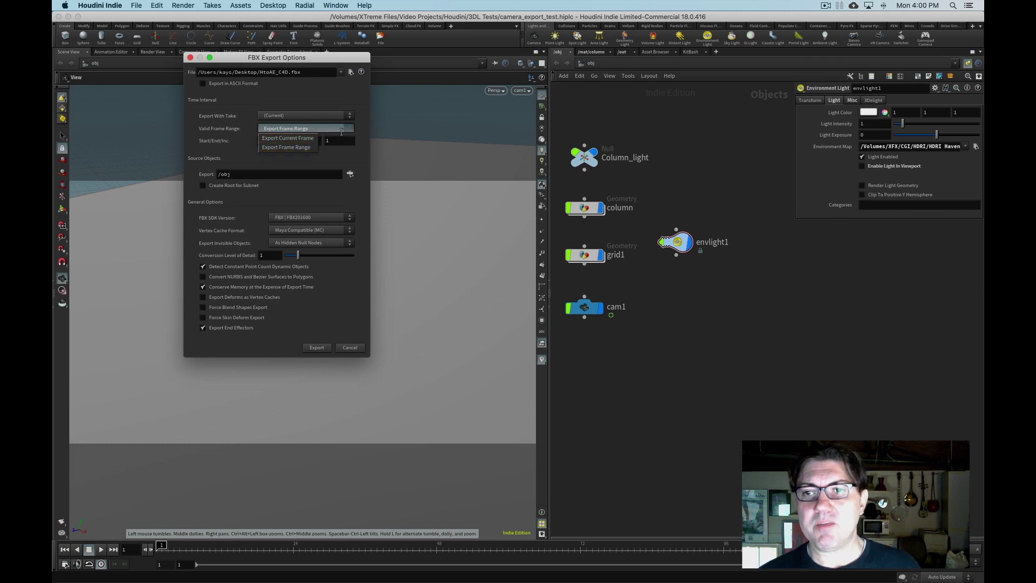
left_click(350, 155)
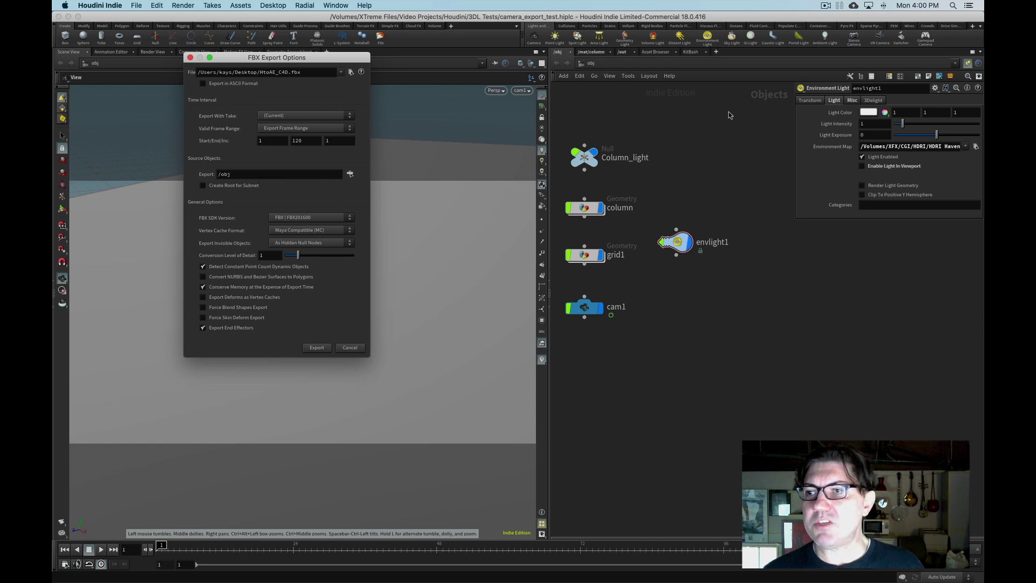
left_click_drag(729, 115, 565, 360)
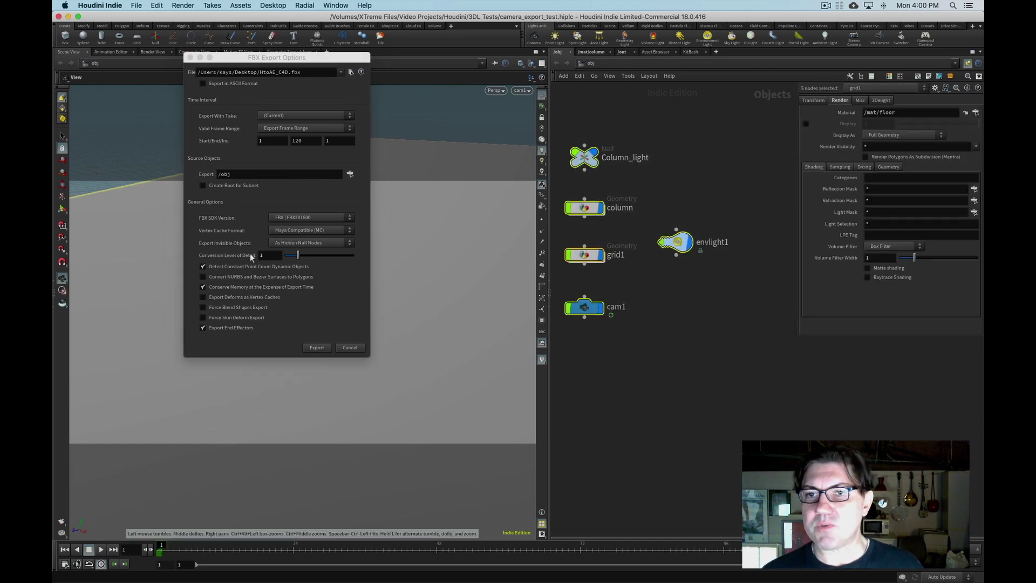
left_click(686, 306)
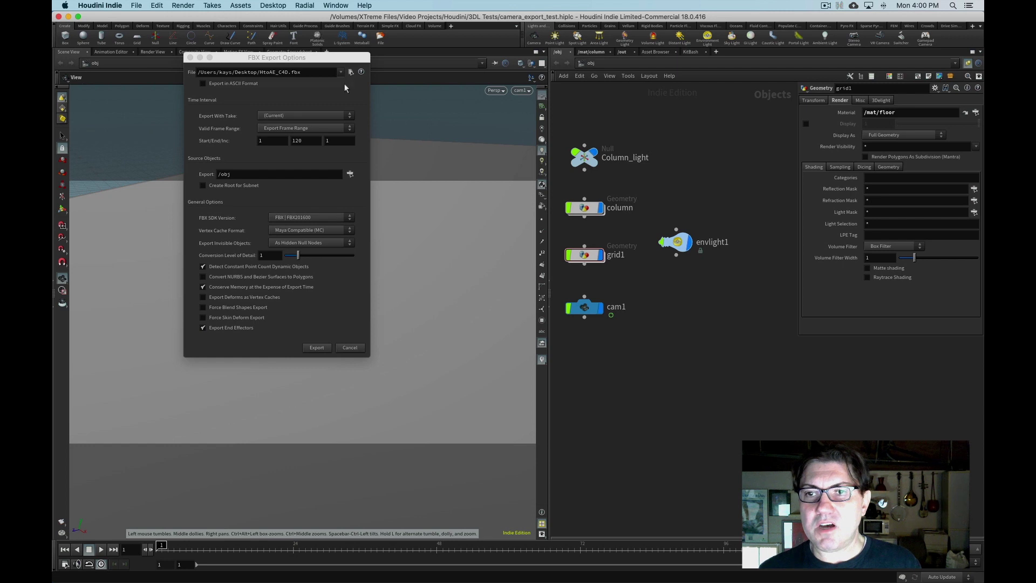
left_click(317, 348)
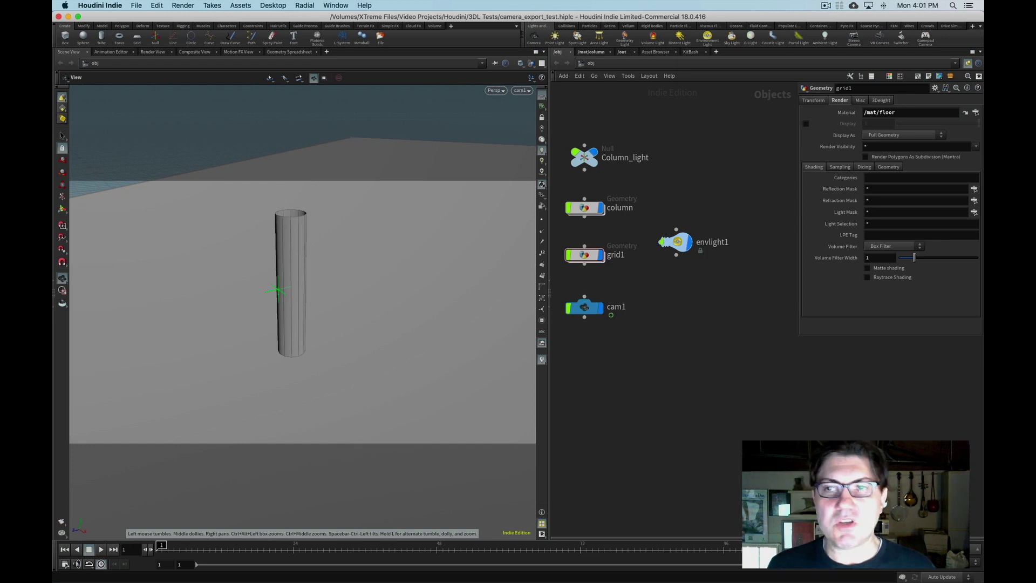
- Hide Houdini and locate the exported HtoAE_C4D.fbx file on the desktop
key("super+h")
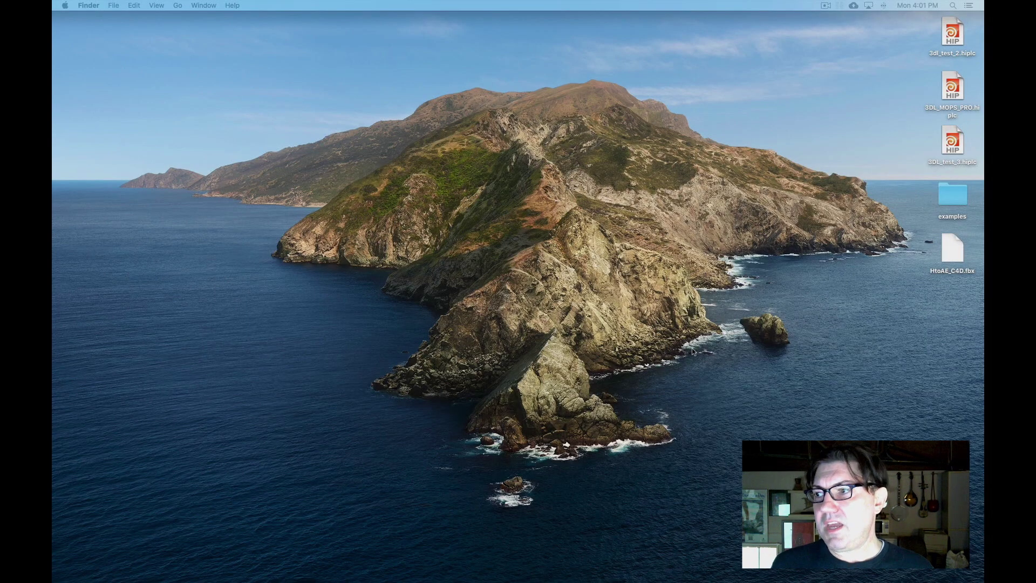
left_click(958, 249)
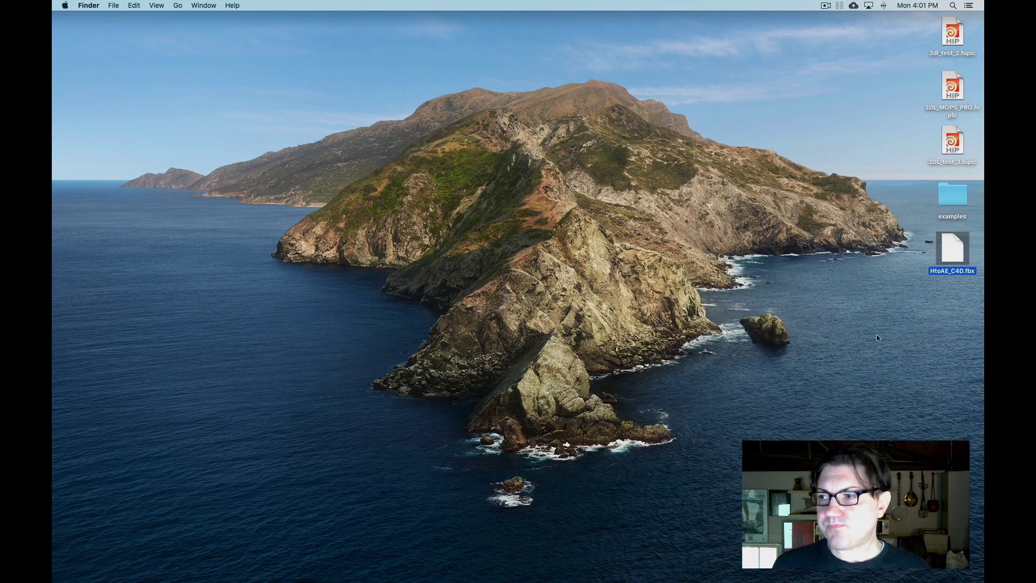
- Switch to After Effects and create a new MAXON CINEMA 4D file, Untitled.c4d, saved on the Desktop
key("super+Tab")
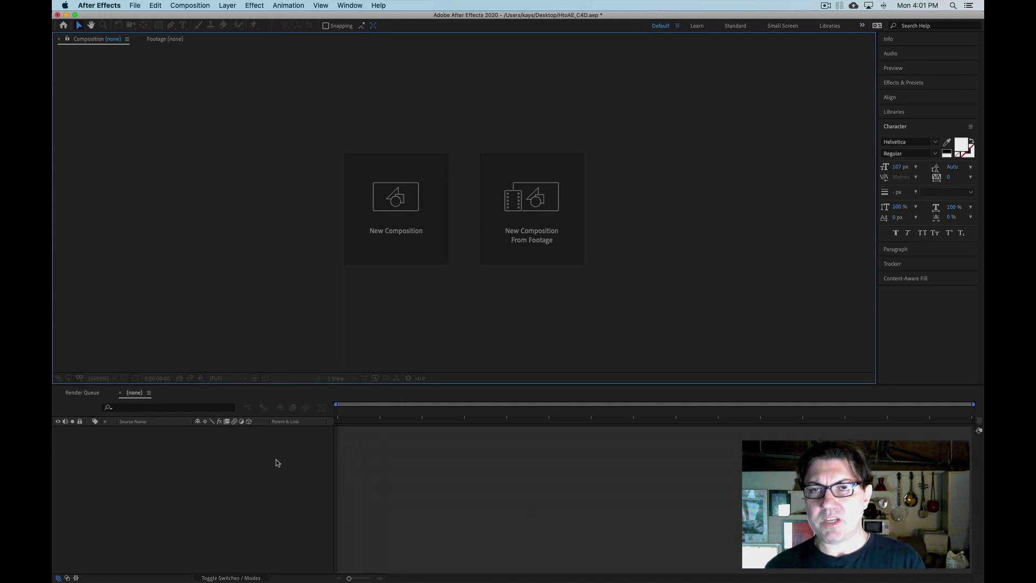
left_click(136, 6)
left_click(136, 7)
left_click(136, 6)
mouse_move(143, 18)
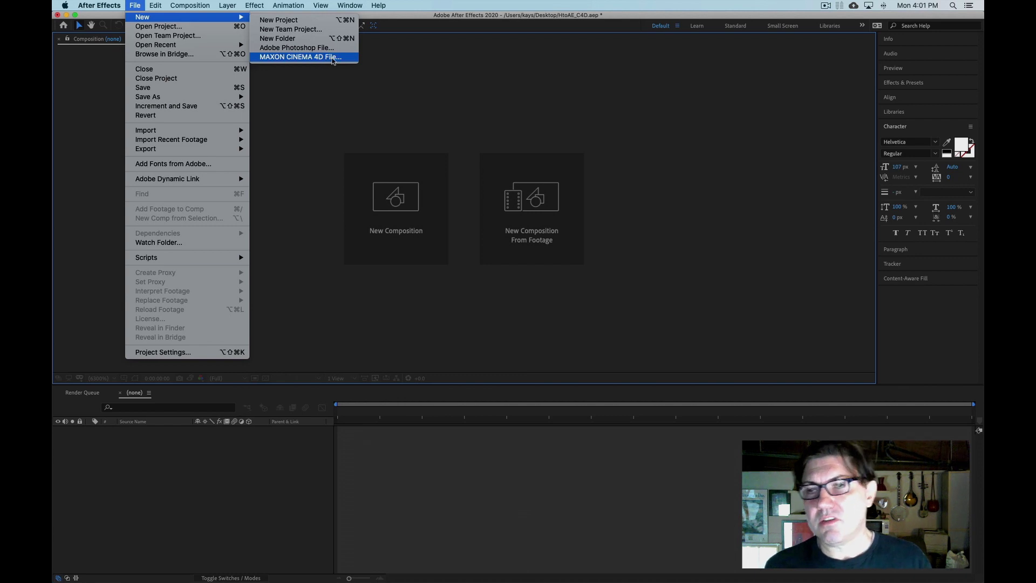
left_click(333, 61)
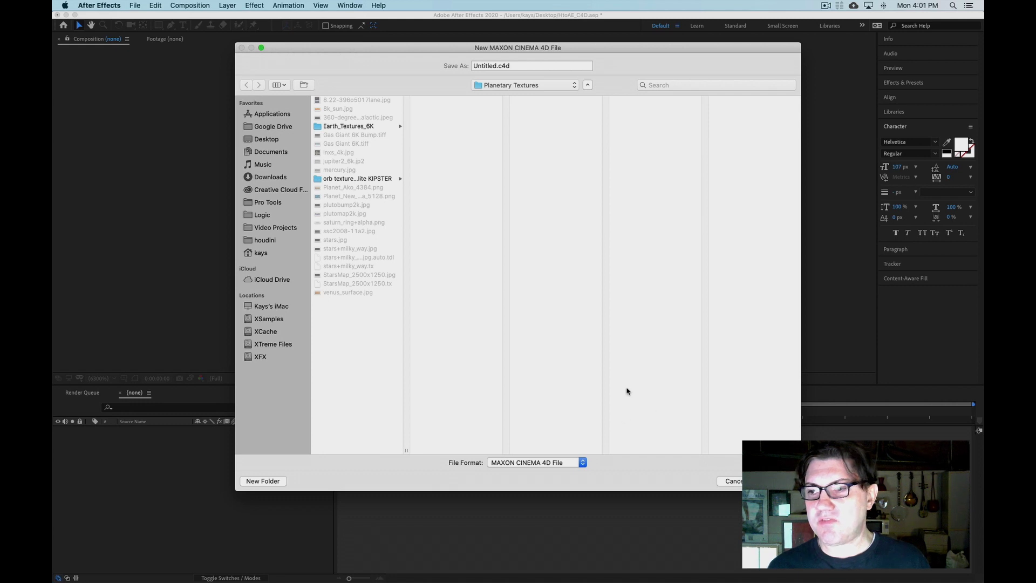
key("super+d")
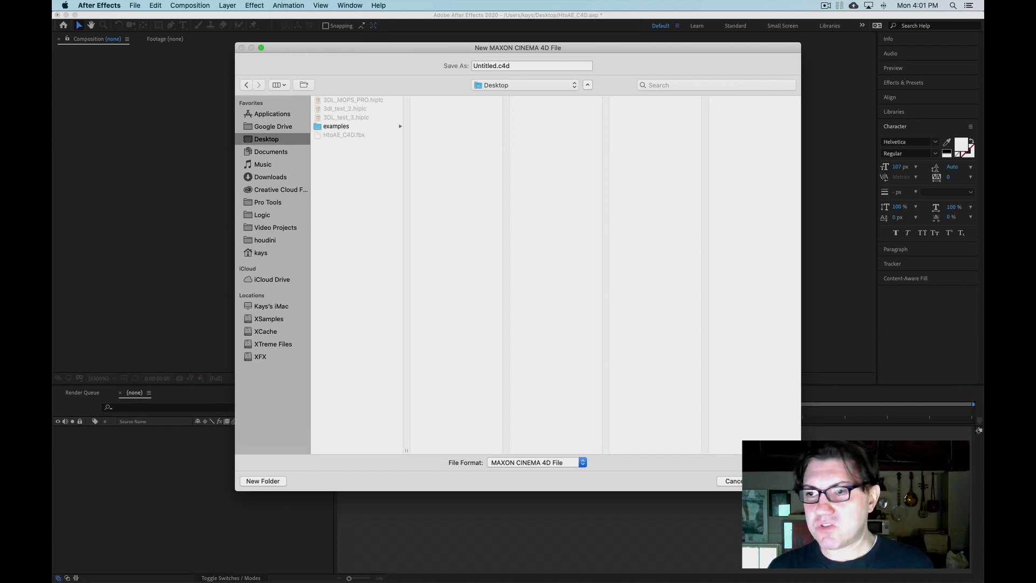
left_click(776, 480)
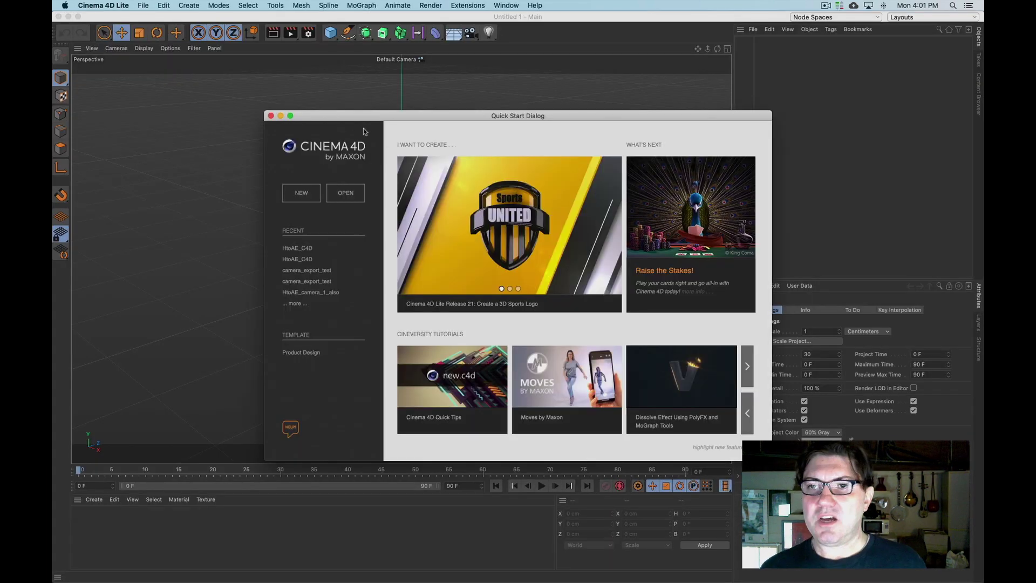
- Dismiss Cinema 4D Lite's Quick Start Dialog and close all open projects
left_click(271, 117)
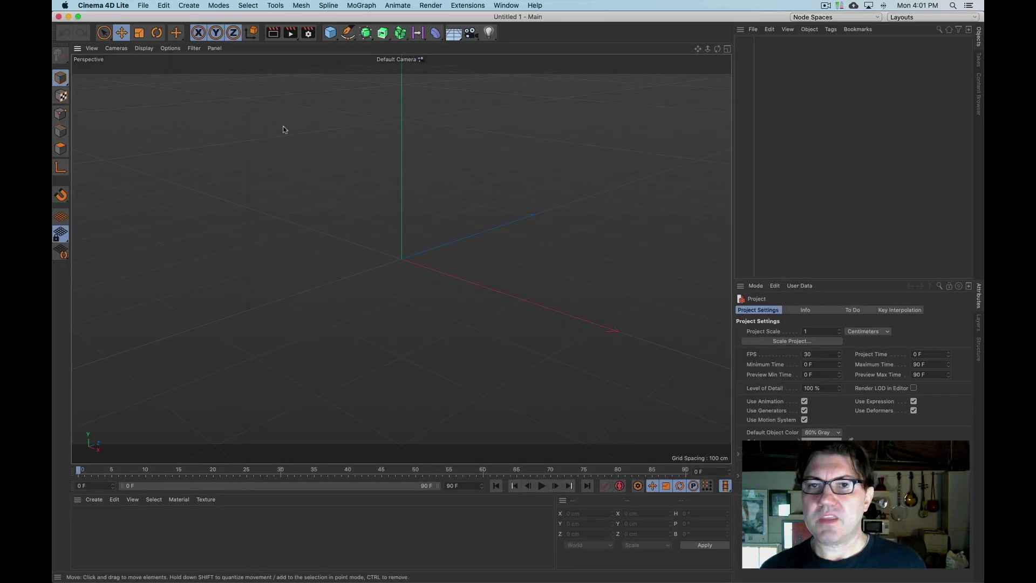
left_click(144, 6)
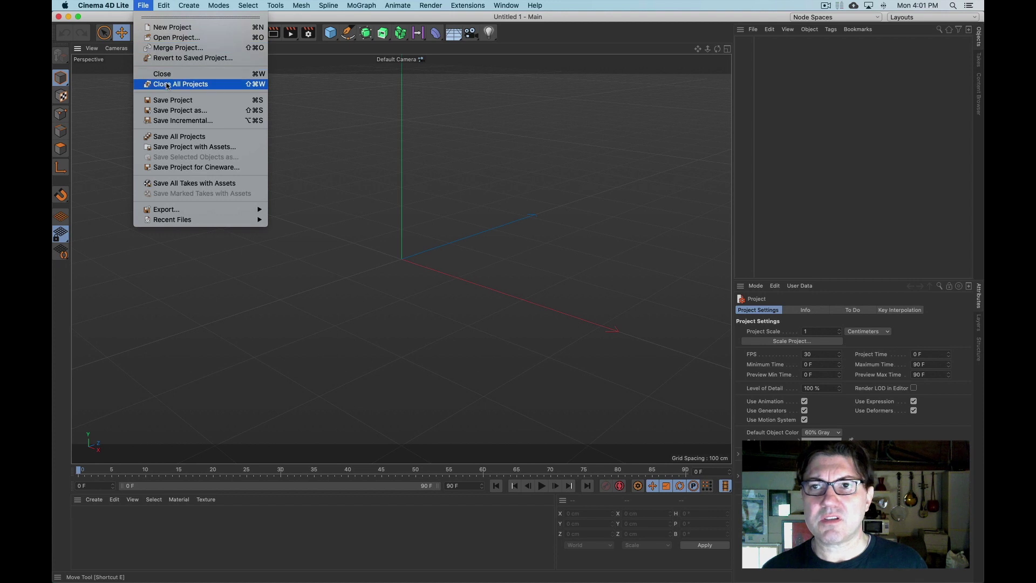
left_click(167, 85)
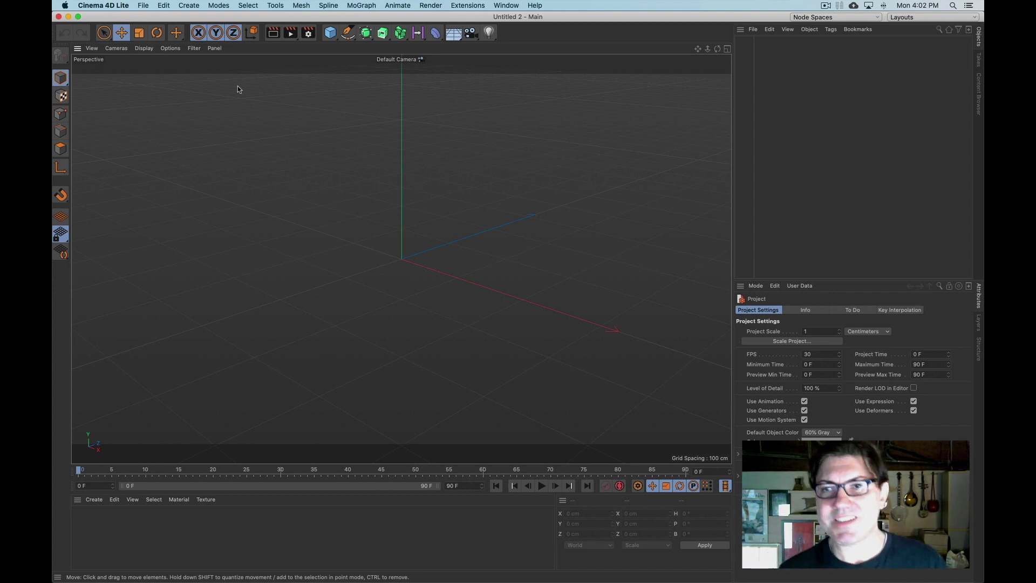
- Open HtoAE_C4D.fbx from the Desktop, keeping the default FBX import settings
left_click(143, 6)
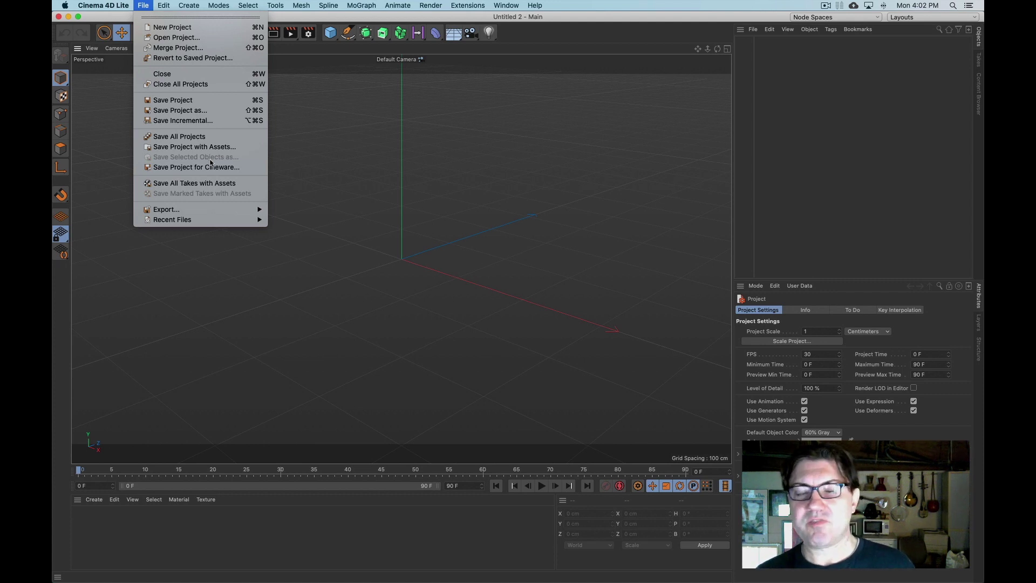
left_click(201, 41)
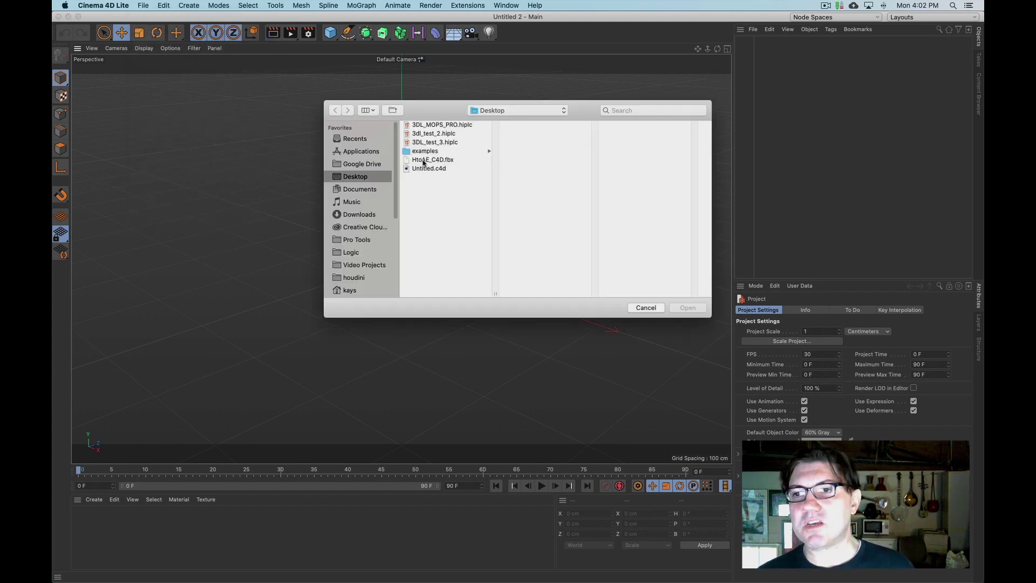
left_click(440, 160)
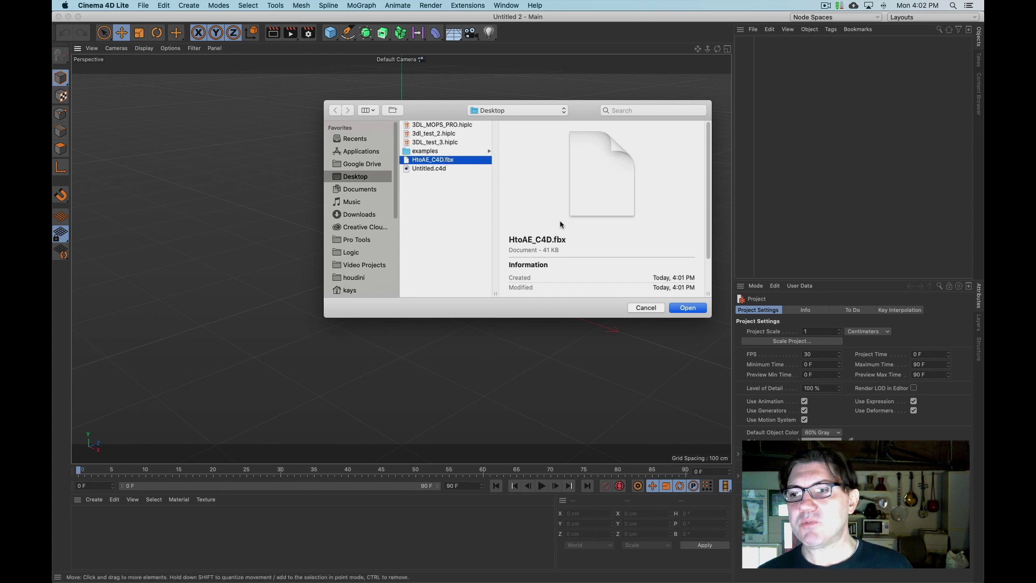
left_click(692, 312)
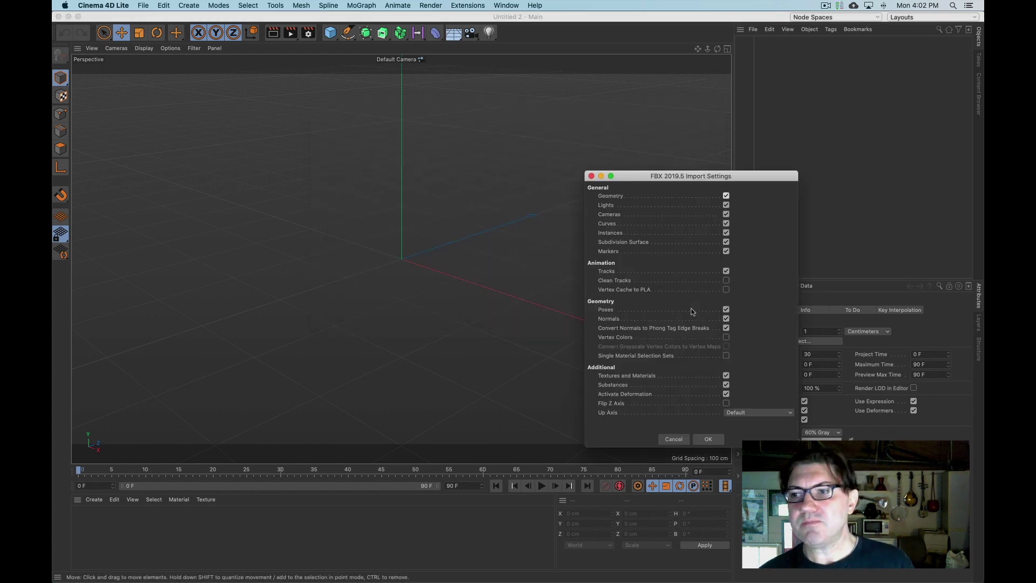
left_click_drag(655, 174, 399, 89)
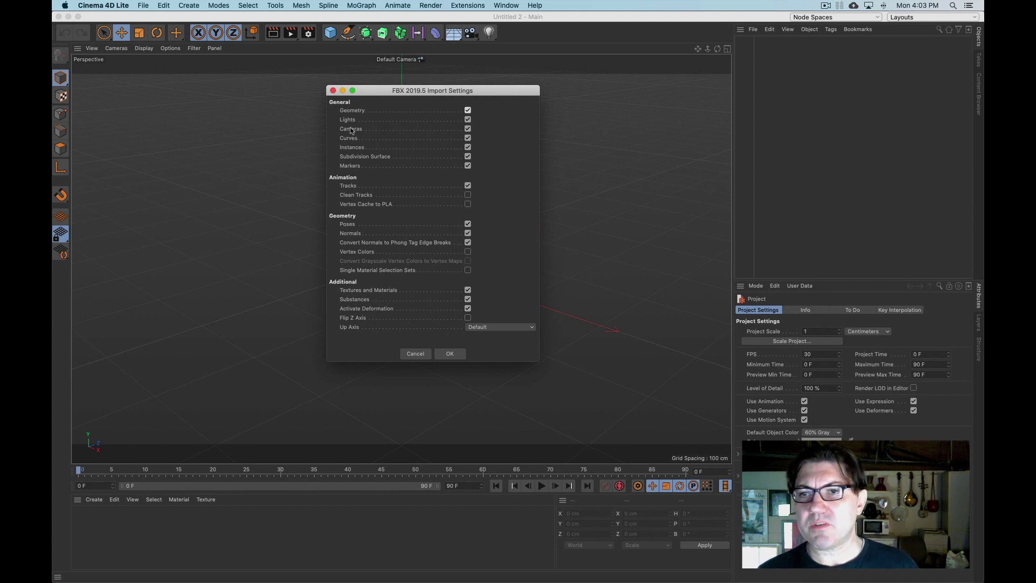
left_click(451, 355)
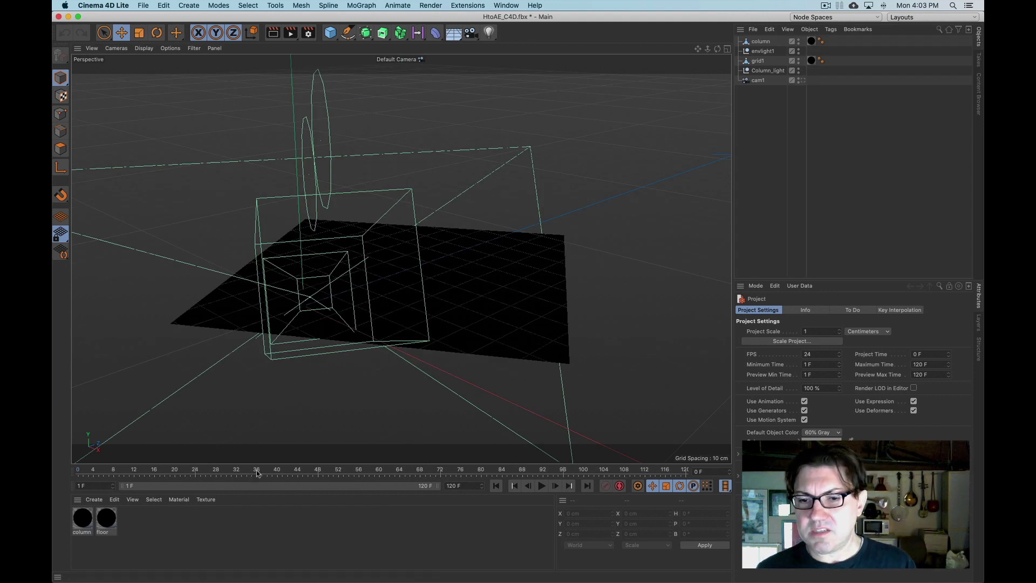
- Play the imported animation, return to the first frame, and inspect the camera, lights and floor in the perspective view
left_click(541, 486)
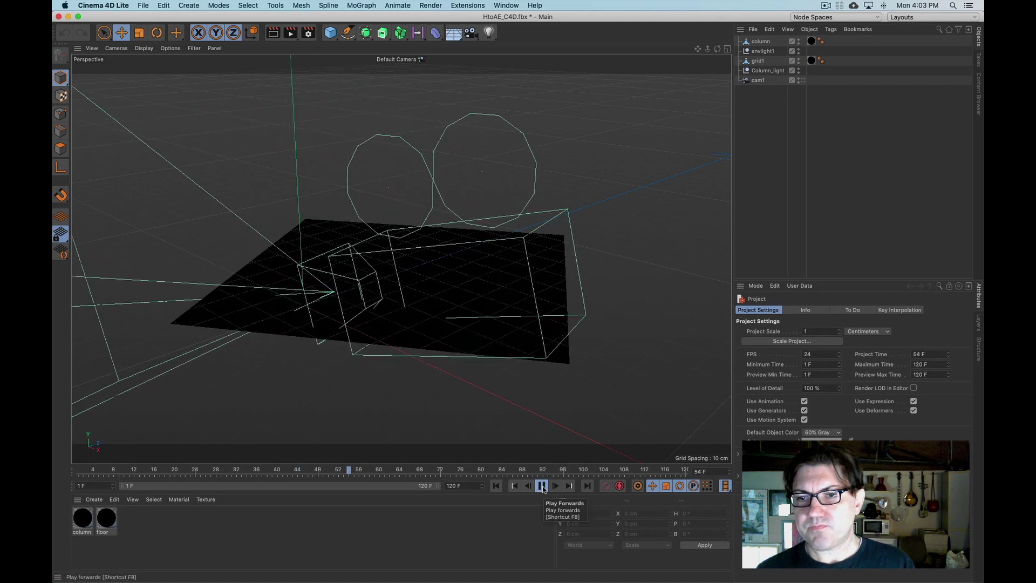
left_click(540, 486)
left_click(497, 487)
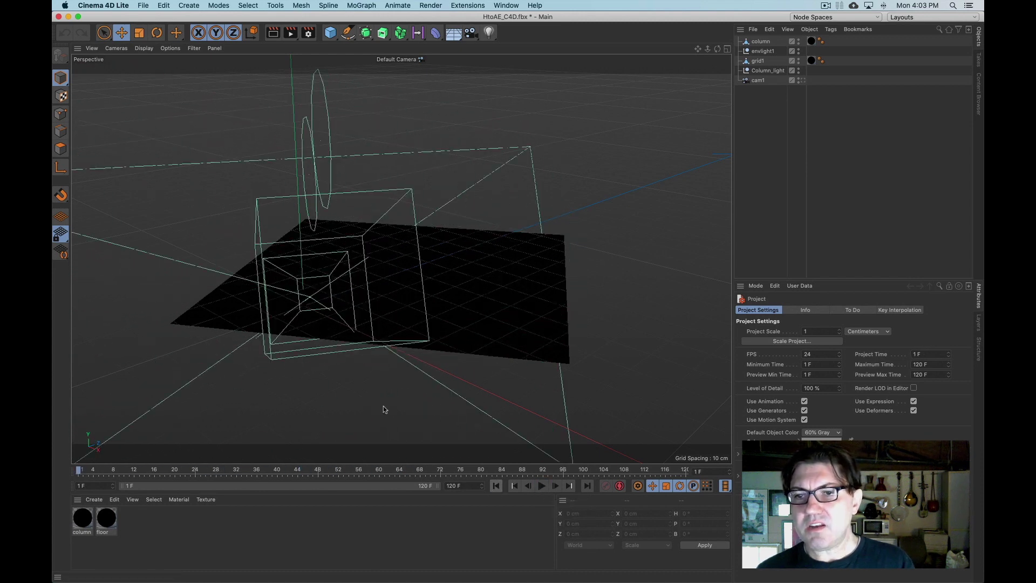
scroll(376, 387, "down", 5)
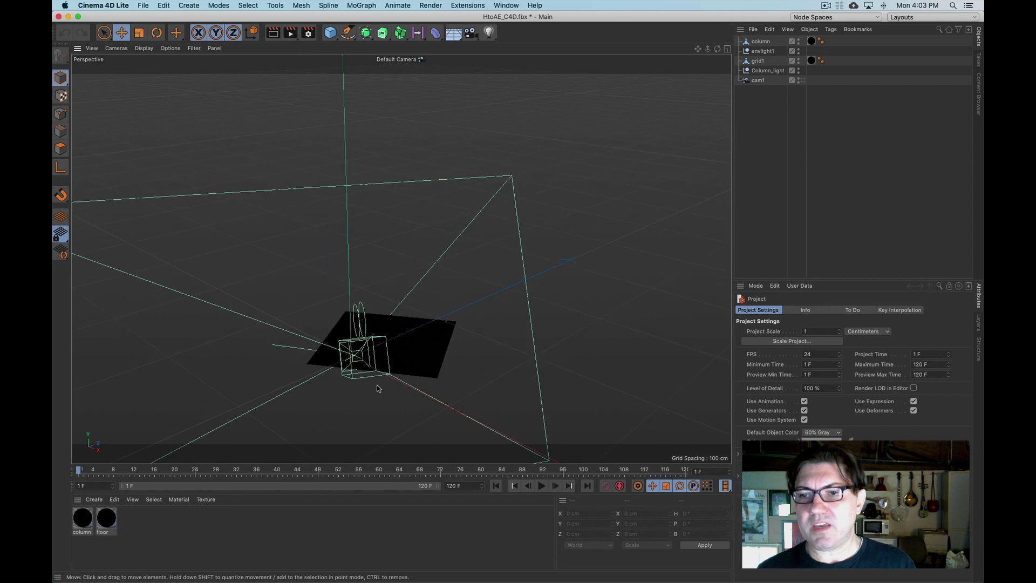
scroll(382, 402, "down", 10)
scroll(381, 401, "up", 10)
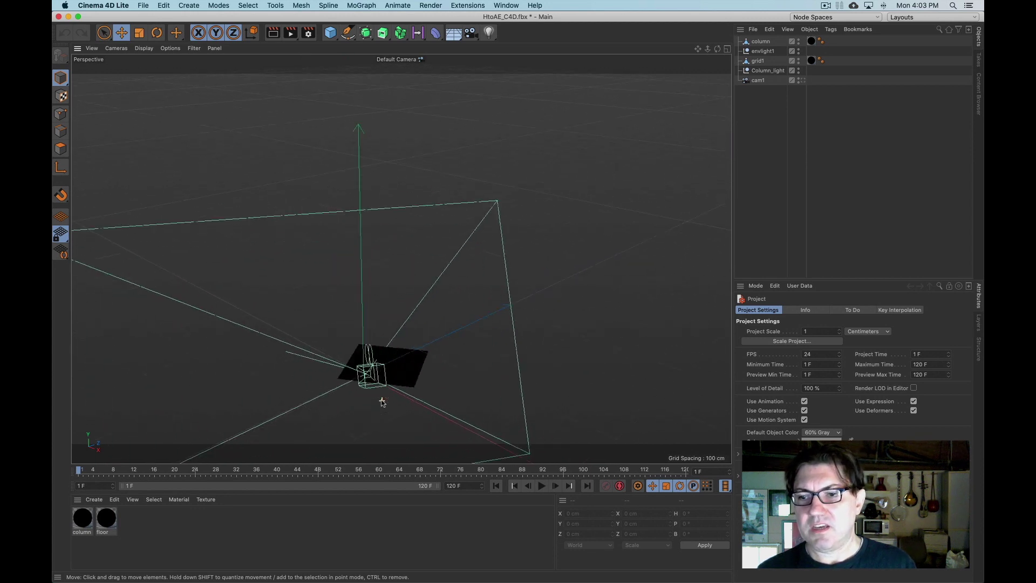
scroll(381, 402, "up", 3)
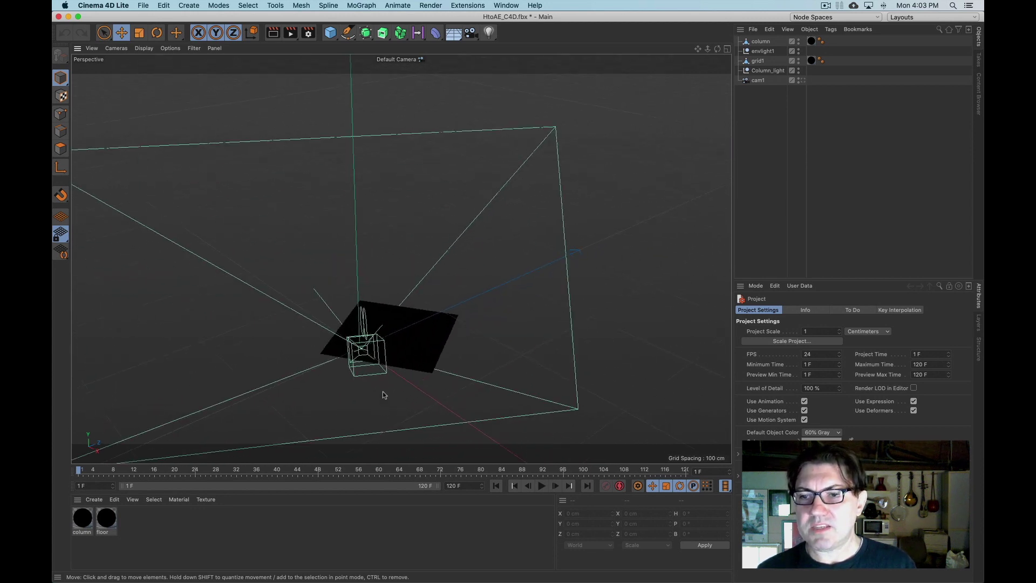
left_click_drag(382, 392, 486, 236)
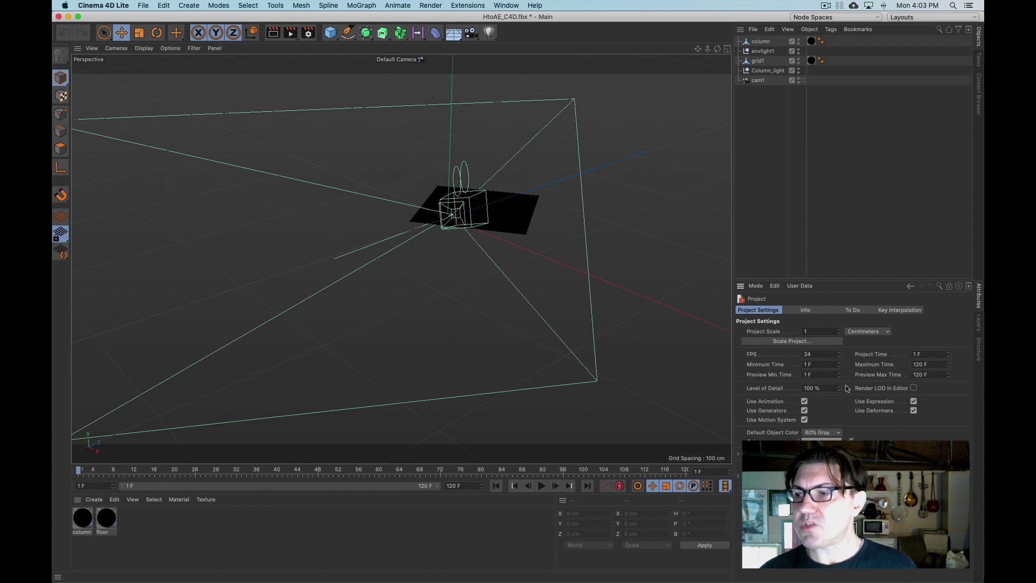
- Scale the project from a current scale of 1 Centimeters to a target scale of 1 Meters
left_click(789, 342)
left_click_drag(790, 319, 580, 143)
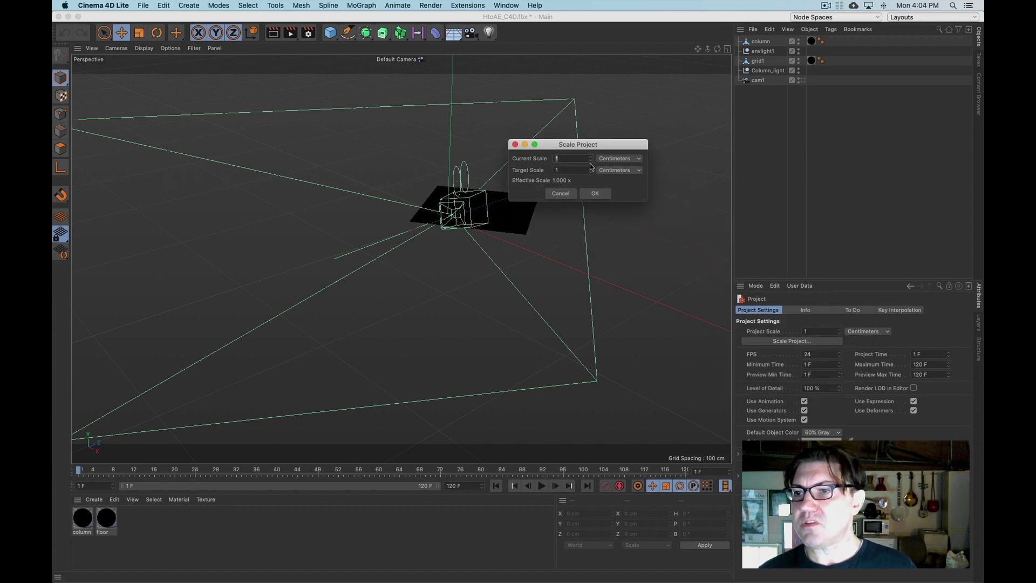
left_click(619, 170)
left_click(620, 188)
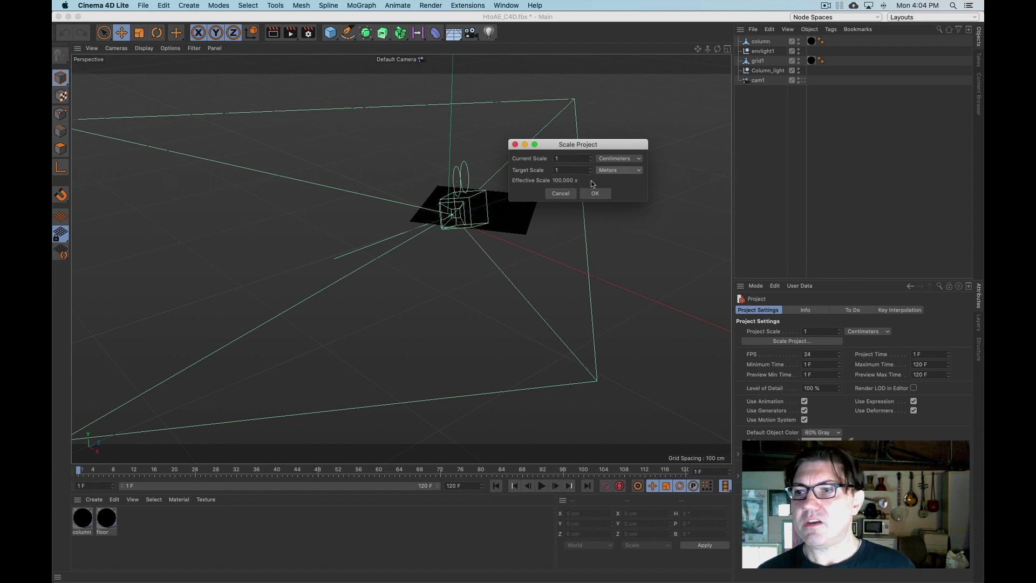
left_click(594, 193)
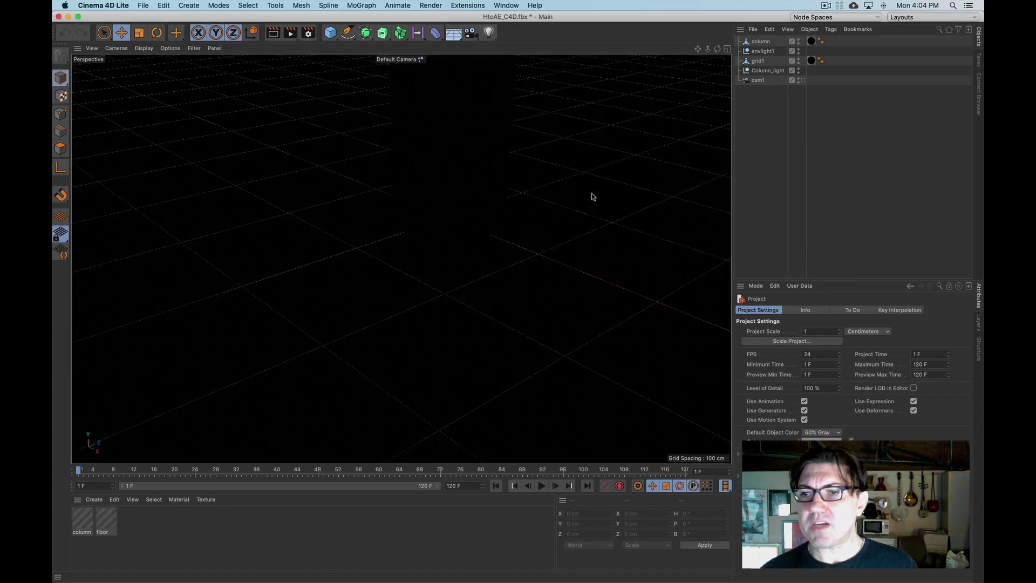
- Inspect the rescaled scene and switch the viewport to look through cam1
scroll(470, 323, "down", 12)
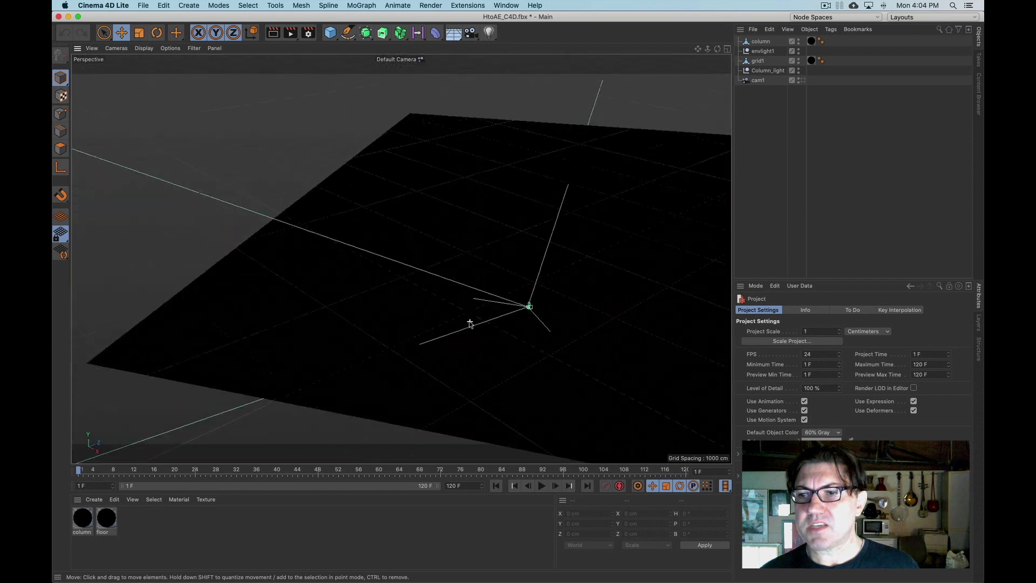
scroll(470, 324, "up", 5)
scroll(470, 325, "down", 1)
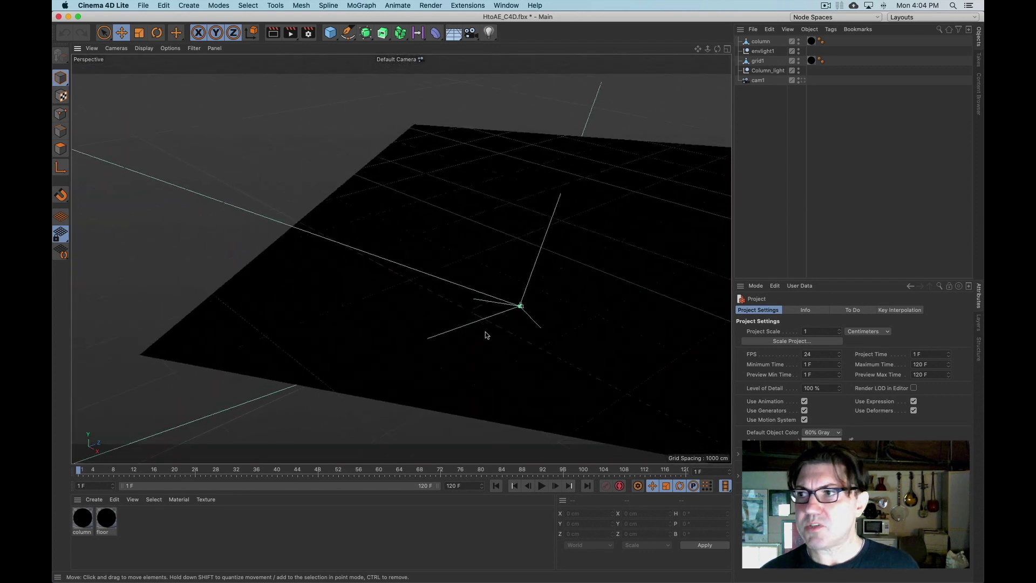
left_click_drag(479, 322, 453, 293)
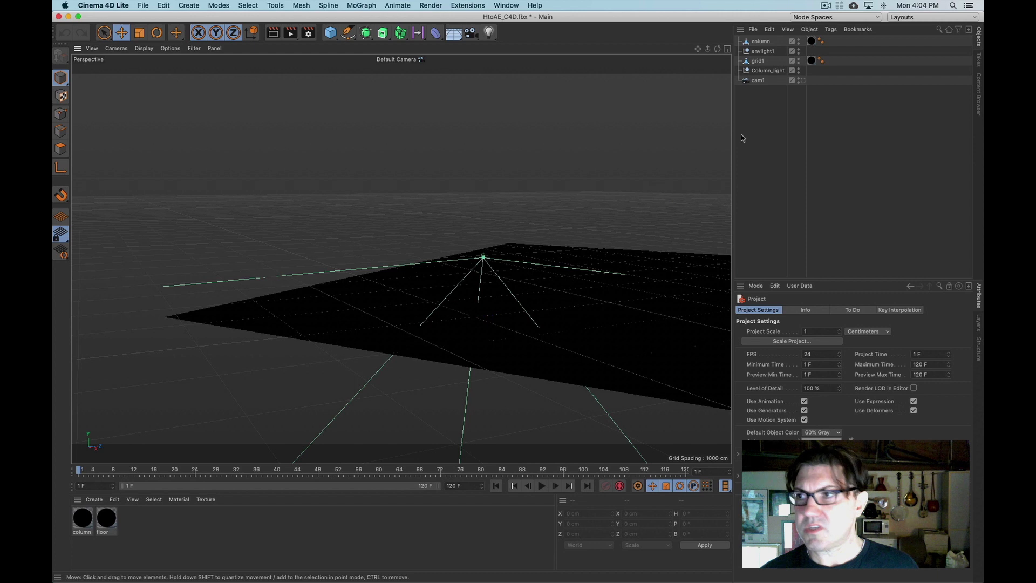
left_click(803, 81)
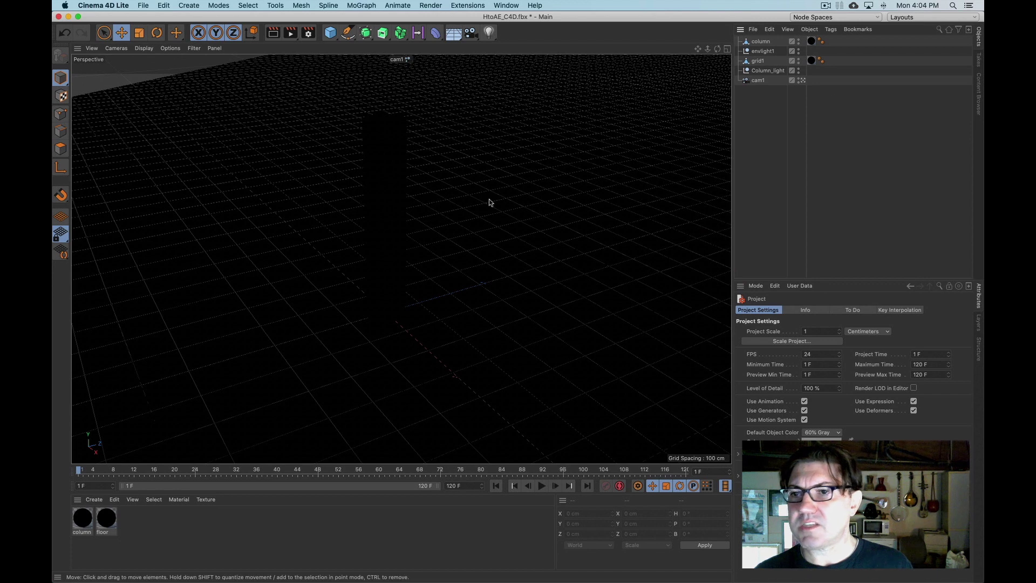
- Delete the black material tags from the column and grid1 objects
left_click(812, 42)
key("Delete")
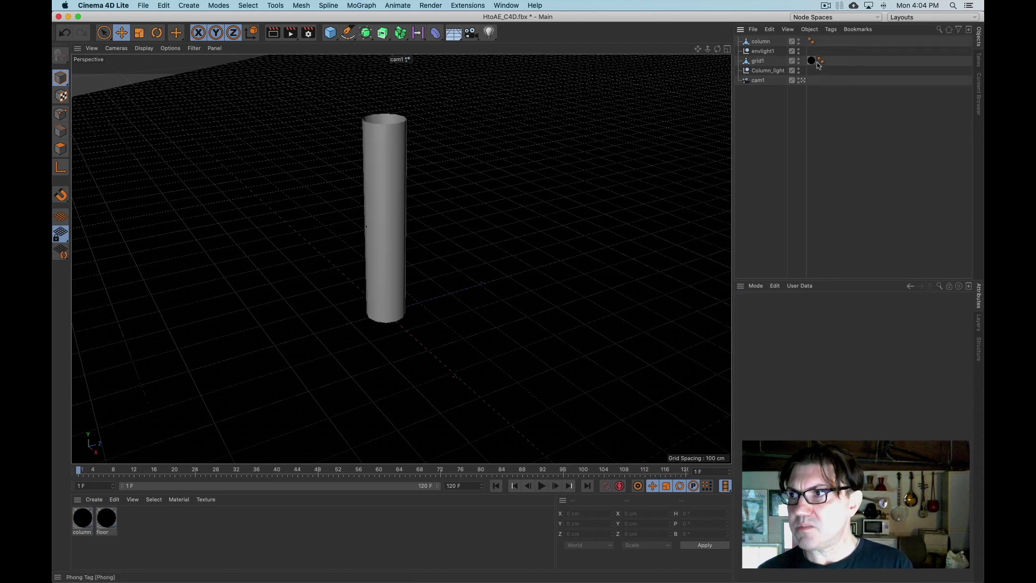
left_click(813, 61)
key("Delete")
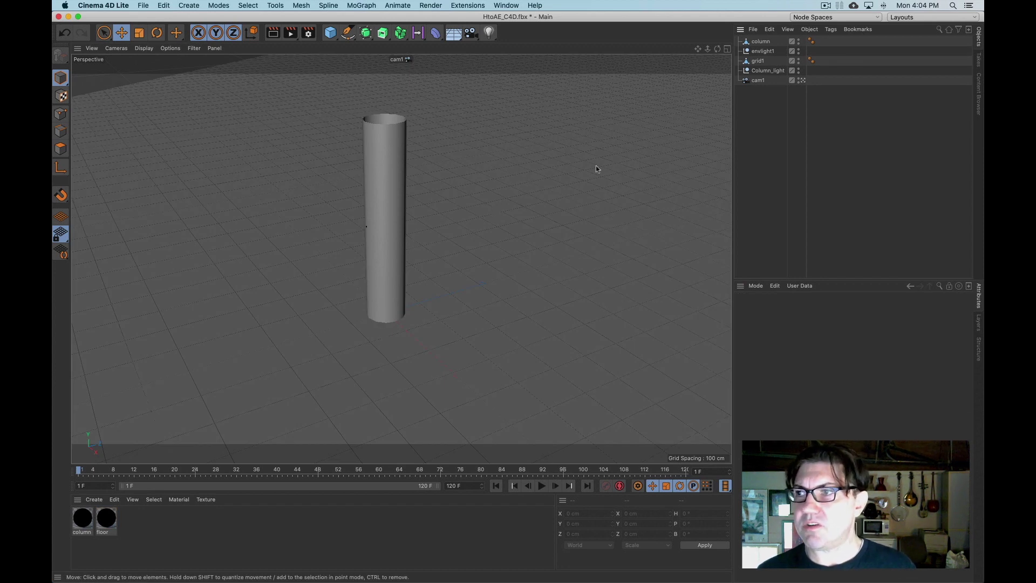
- Play the animation through cam1 and return to the first frame
left_click(541, 486)
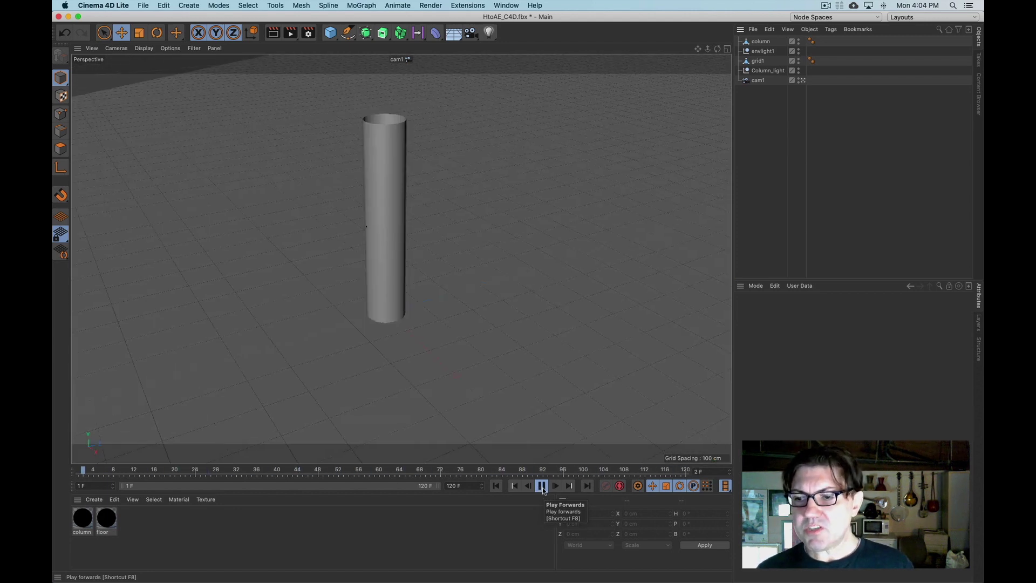
left_click(542, 488)
left_click(496, 487)
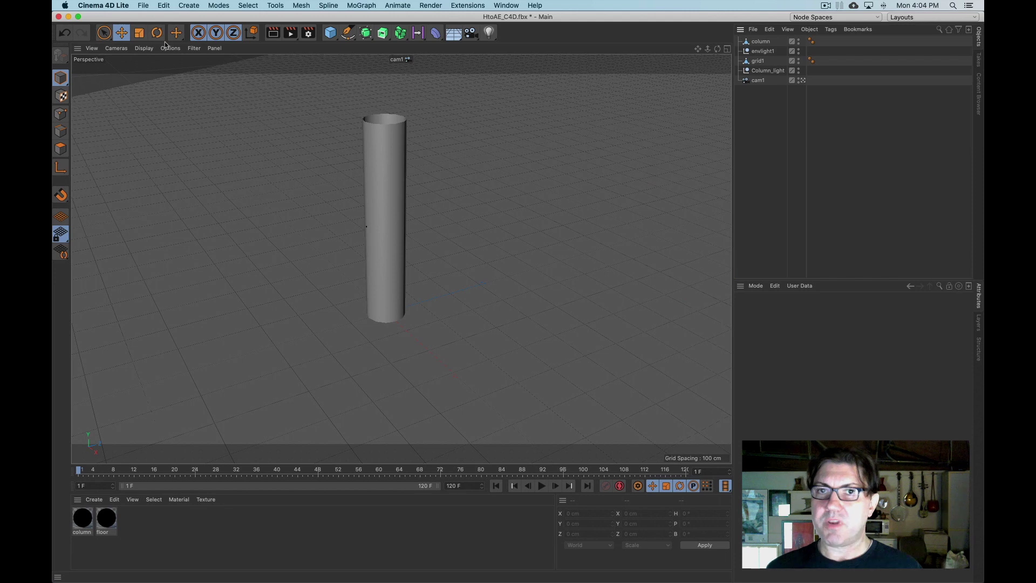
- Save the project as HtoAE_C4D.c4d on the Desktop
left_click(143, 6)
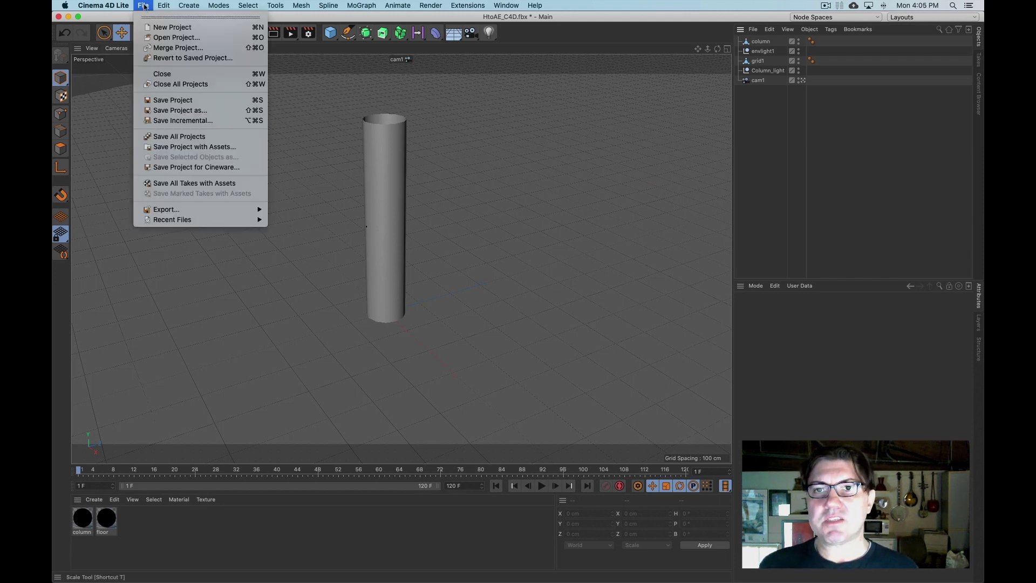
left_click(209, 104)
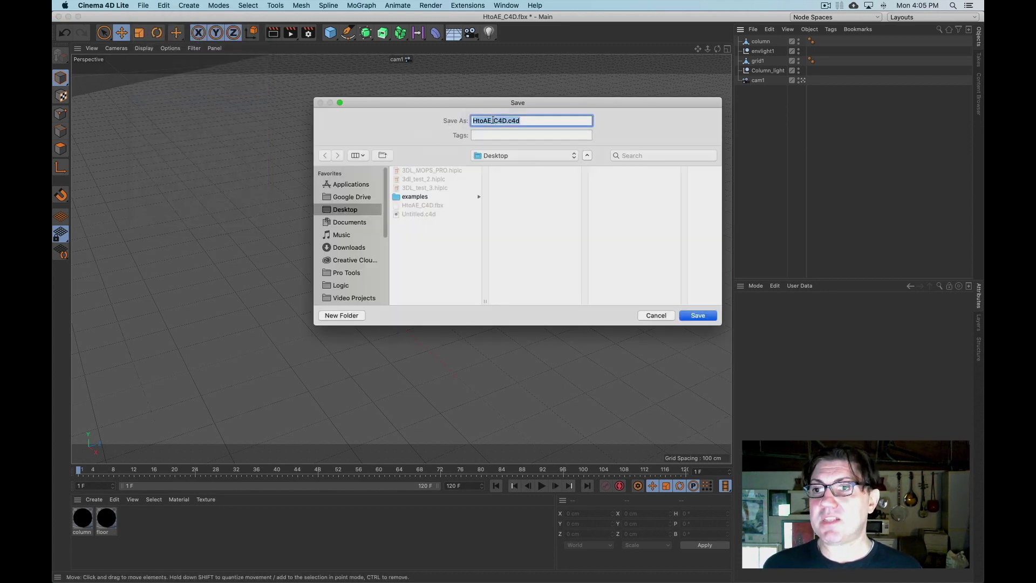
left_click(703, 315)
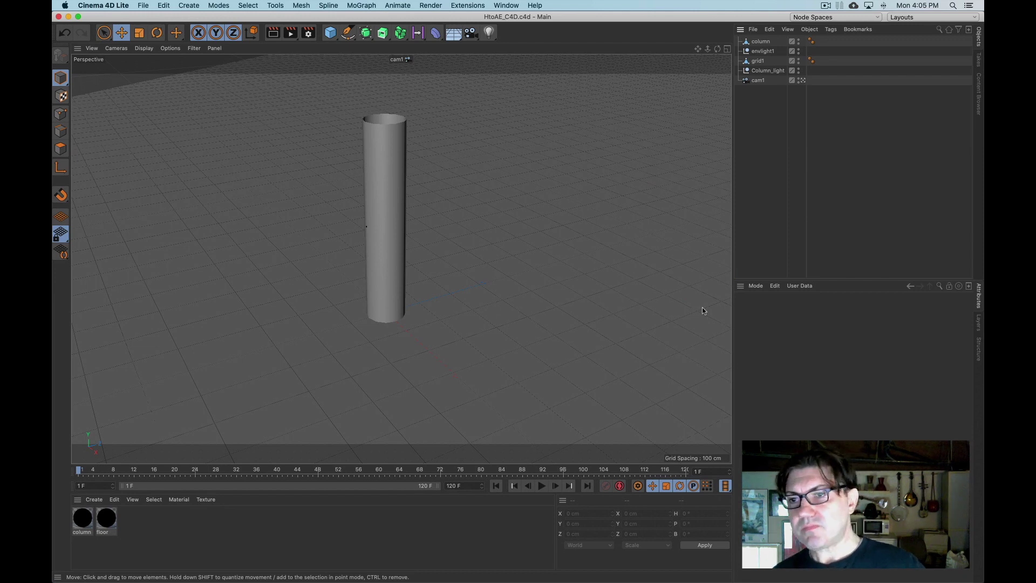
- Switch to After Effects, bring the Project window into view, and delete Untitled.c4d from the project
key("super+Tab")
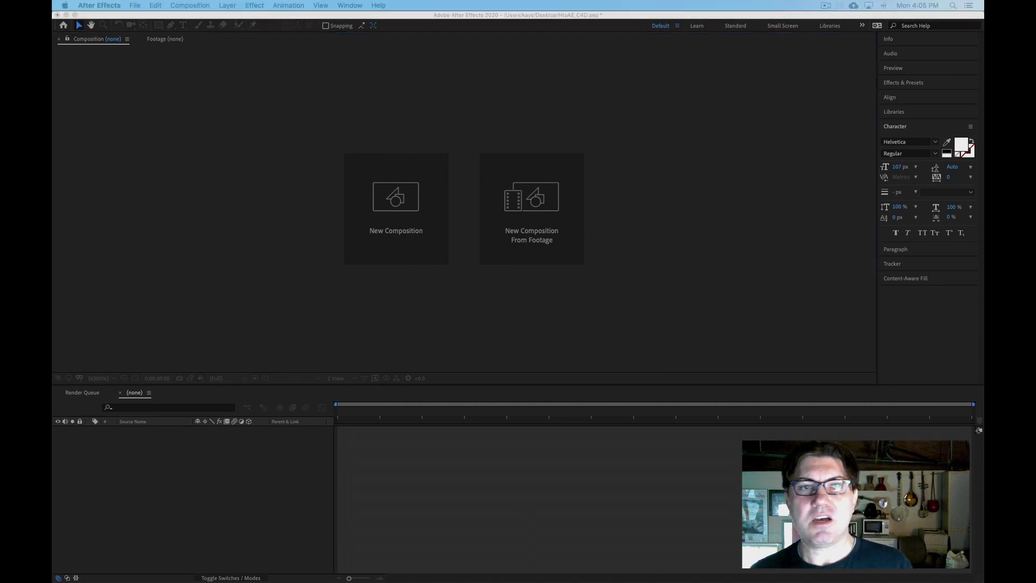
left_click_drag(52, 15, 735, 3)
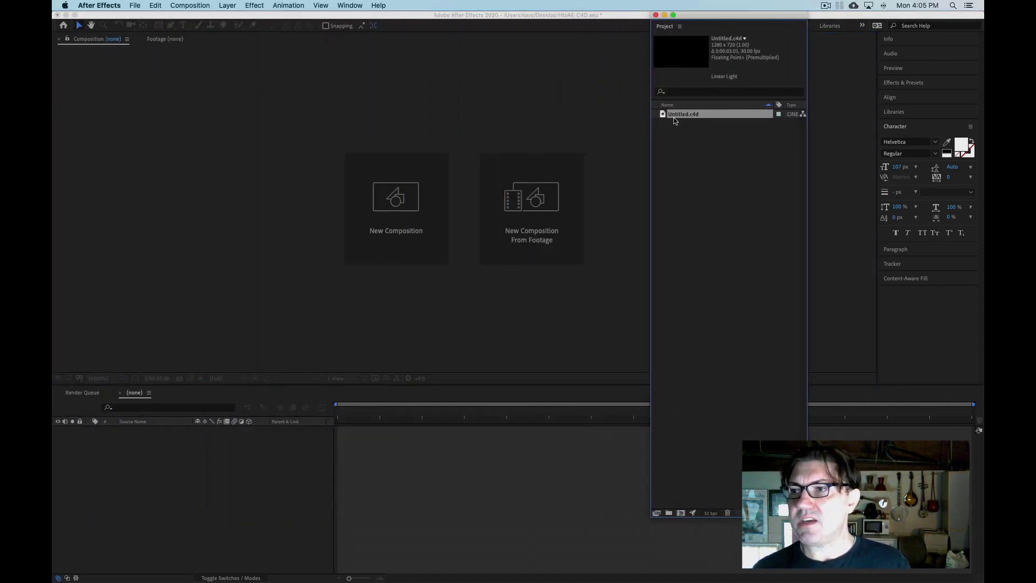
left_click(694, 138)
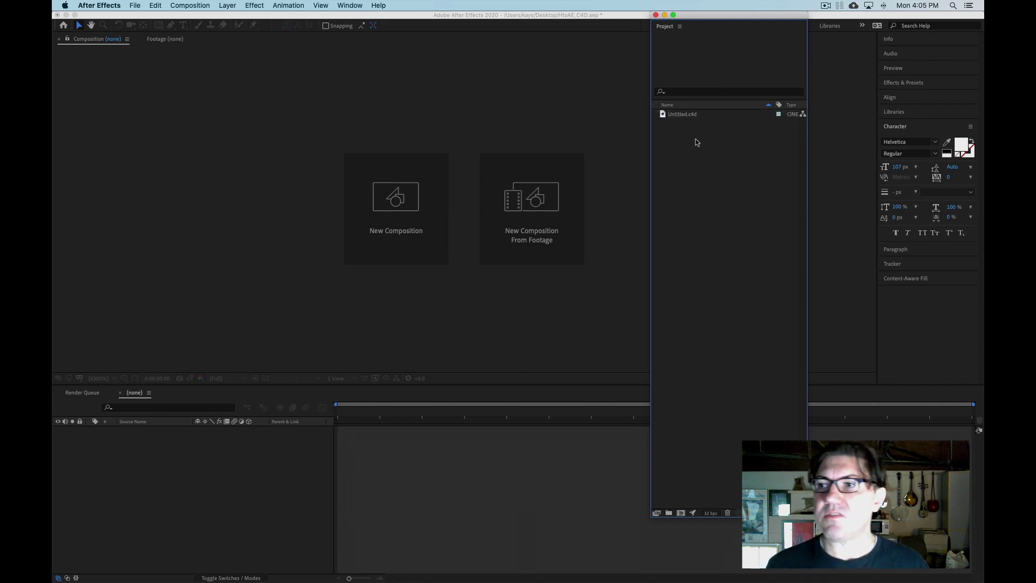
left_click(681, 114)
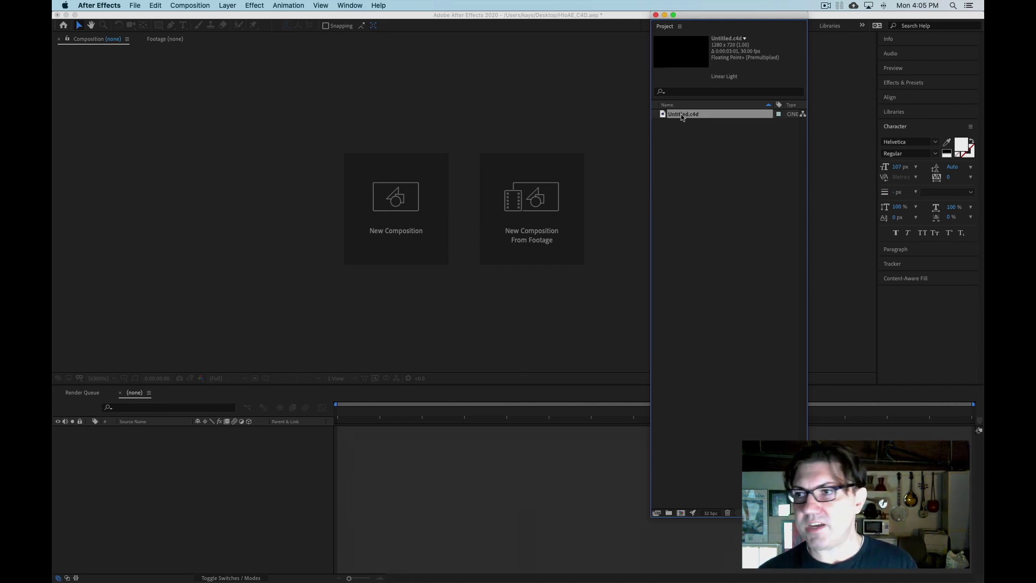
key("Delete")
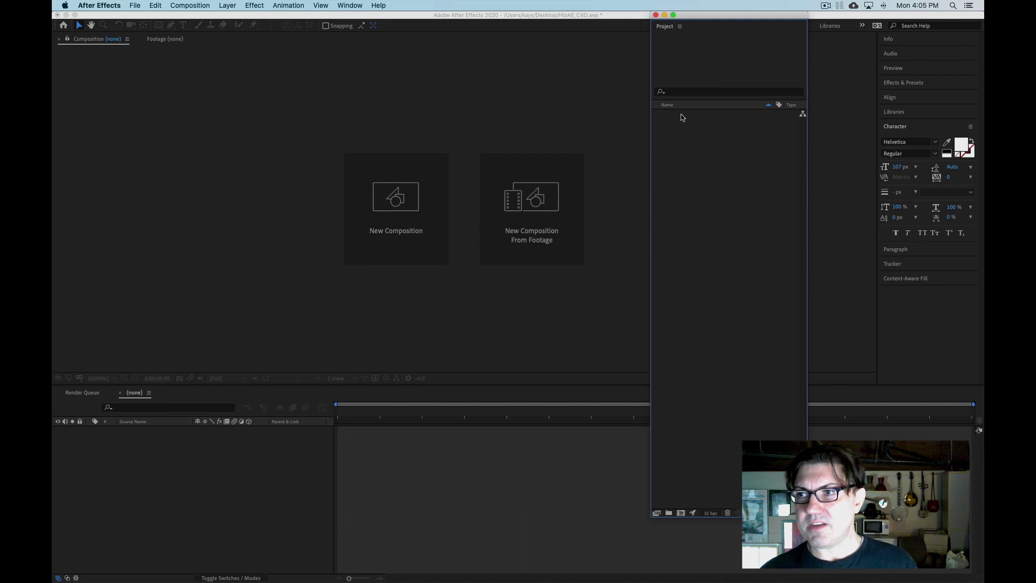
- Import HtoAE_C4D.c4d from the Desktop into the project without creating a composition
left_click(134, 6)
mouse_move(215, 130)
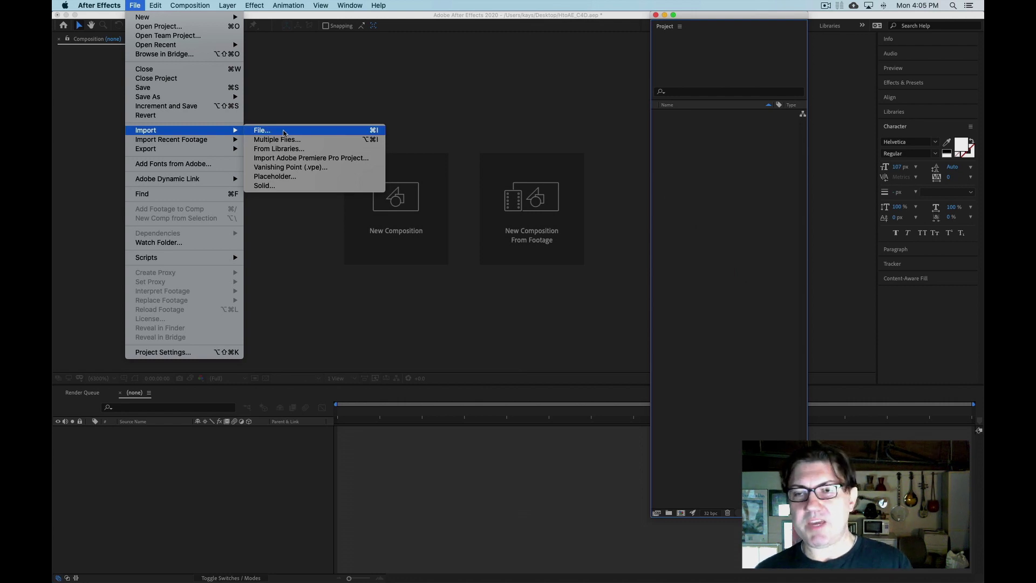
left_click(284, 132)
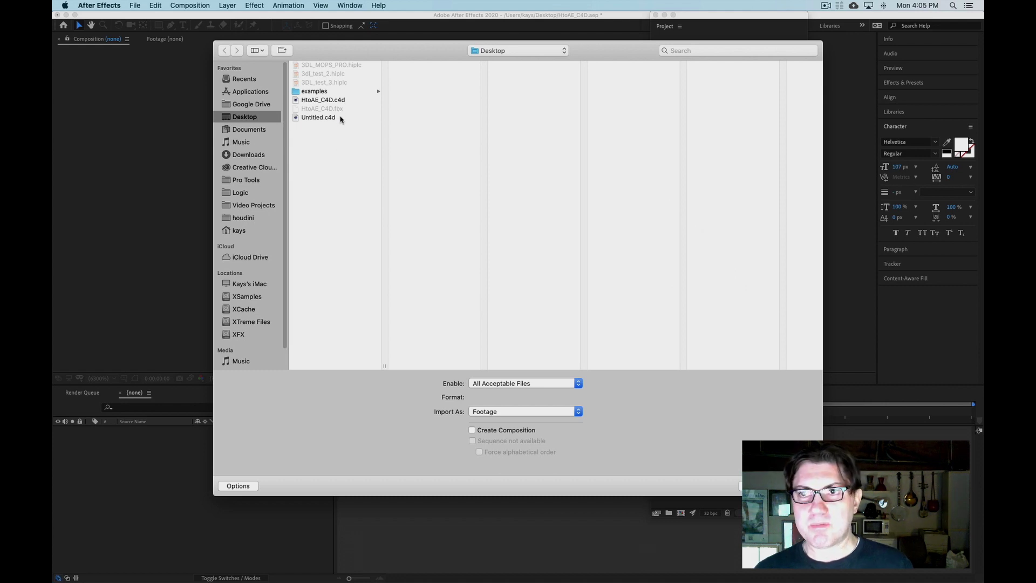
left_click(315, 102)
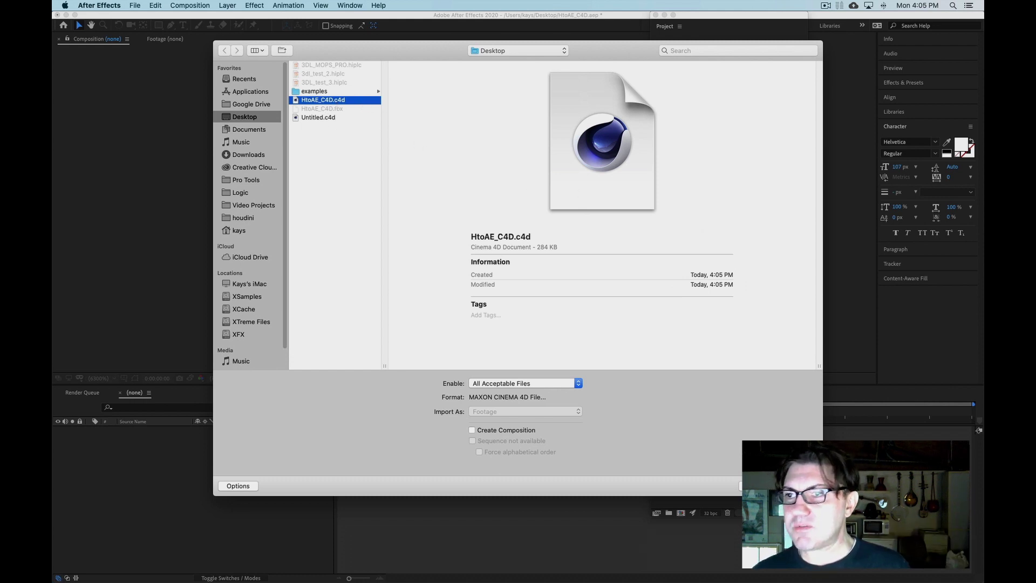
left_click(798, 485)
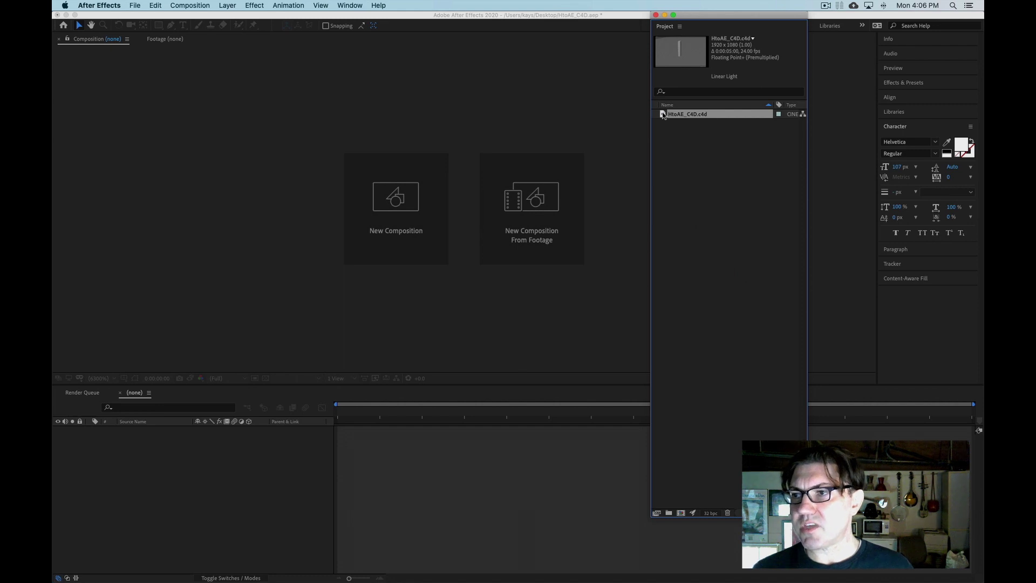
- Create a composition from HtoAE_C4D.c4d and move the Project window out of view
left_click_drag(663, 116, 682, 515)
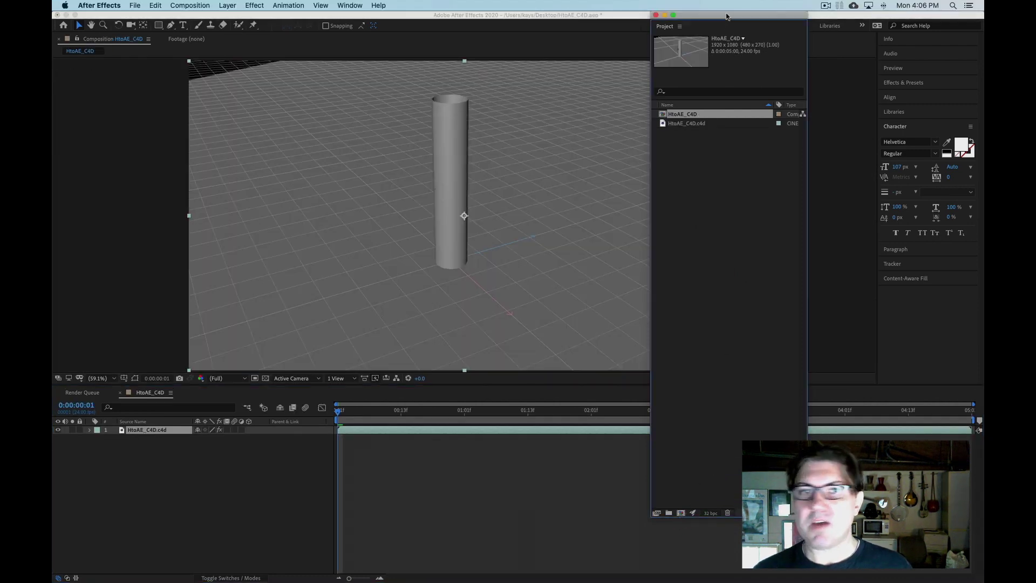
left_click_drag(726, 16, 53, 16)
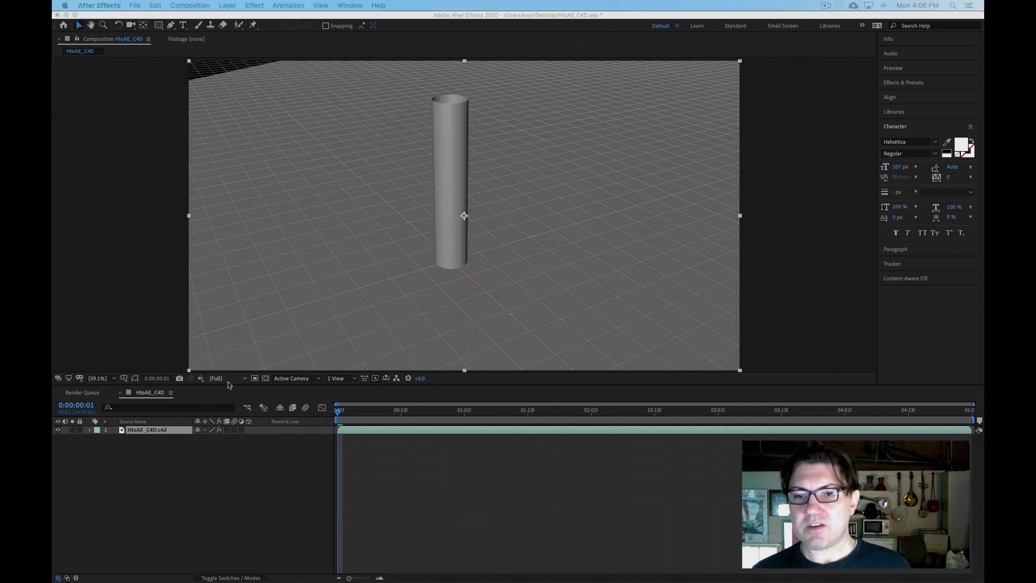
left_click(269, 492)
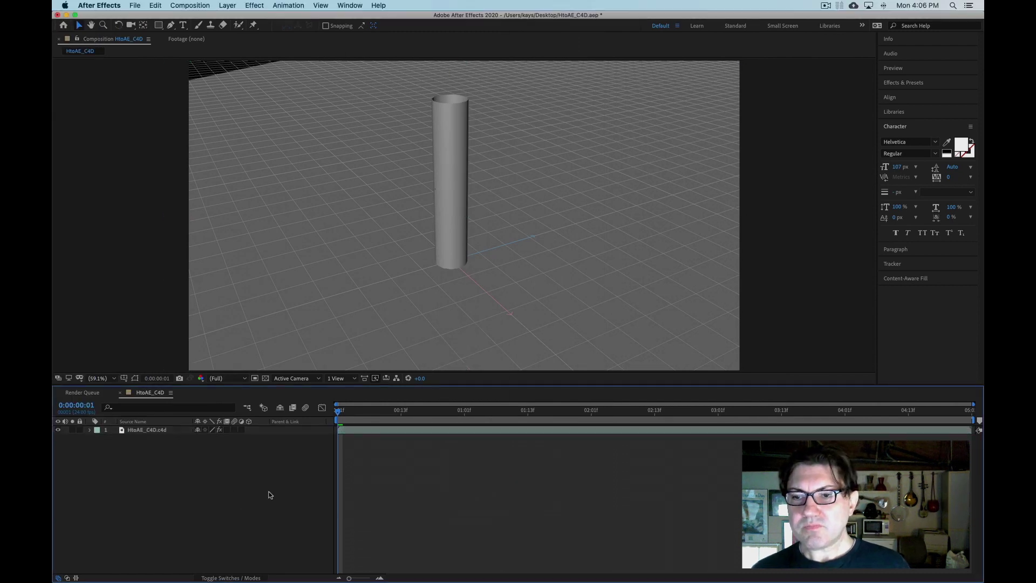
- Check the composition at two times, ending at 0:00:01:05, and bring the HtoAE_C4D.c4d layer's CINEWARE effect settings into view
left_click(386, 412)
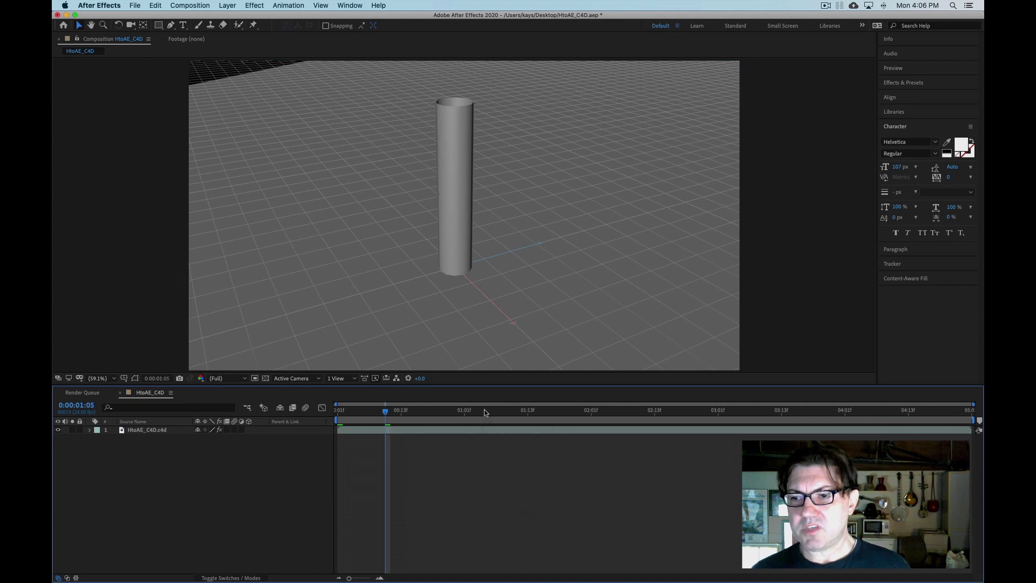
left_click(484, 409)
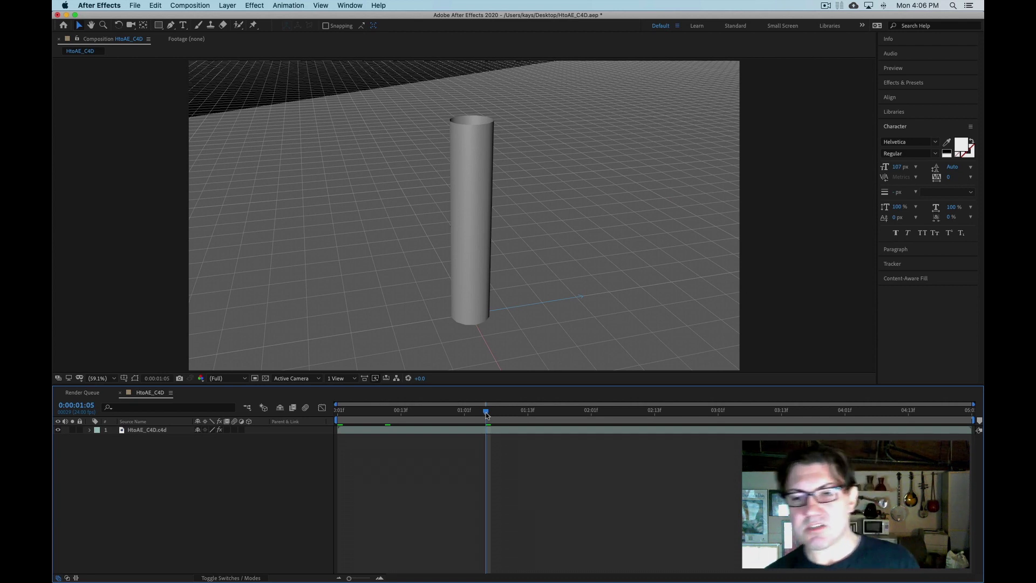
left_click_drag(53, 19, 665, 3)
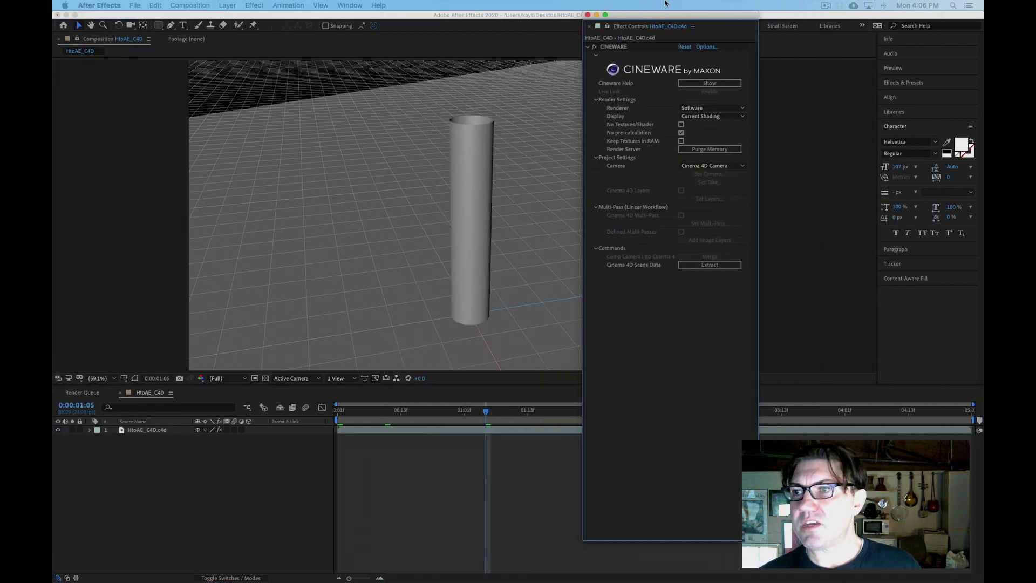
left_click(141, 430)
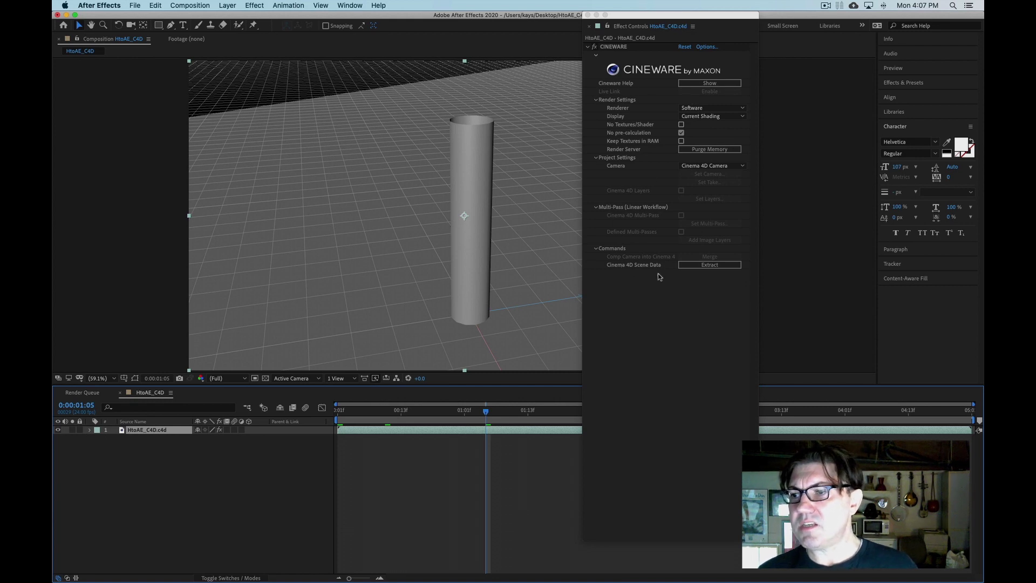
- Extract the Cinema 4D scene data from the HtoAE_C4D.c4d layer, inspect the extracted camera layer, and undo the extraction
left_click(713, 264)
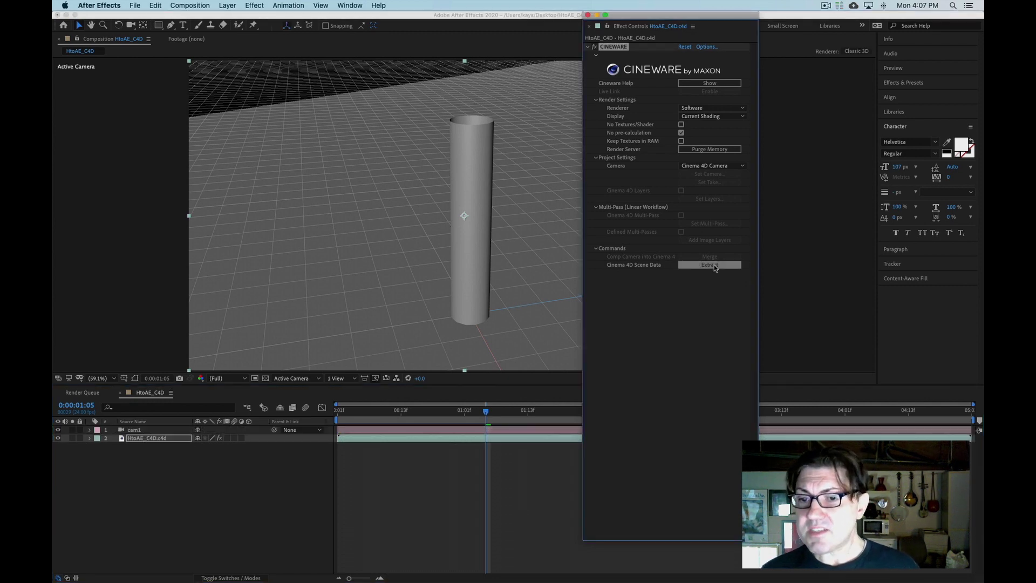
left_click(134, 430)
left_click(145, 437)
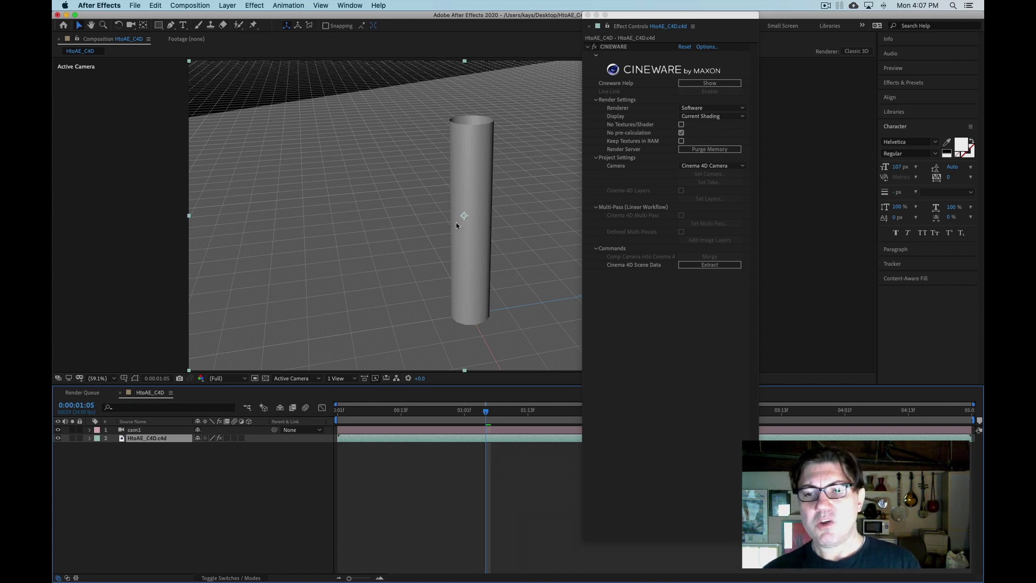
key("super+z")
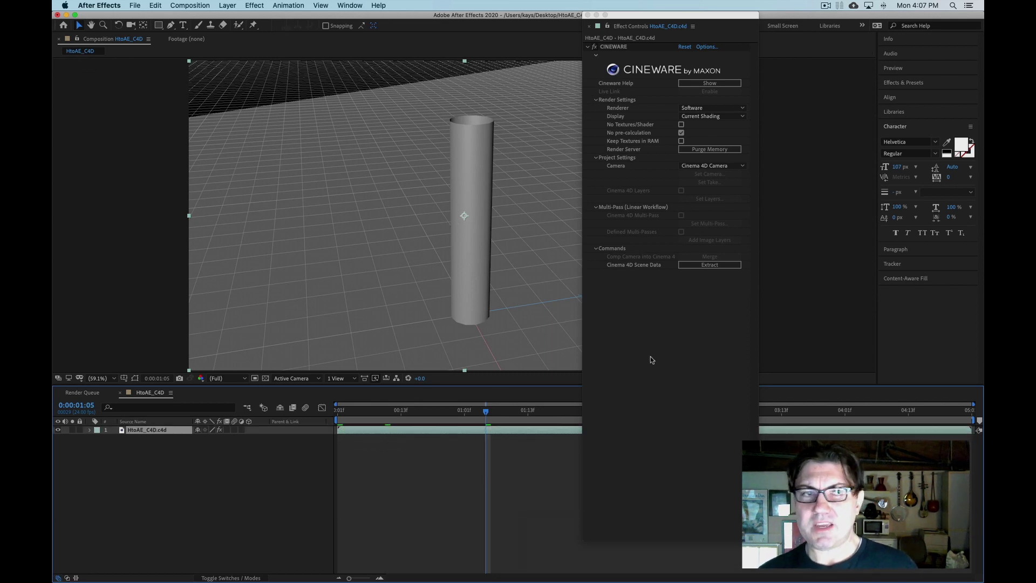
- Switch to Cinema 4D Lite, add an External Compositing tag to the Column_light null, and save the project
key("super+Tab")
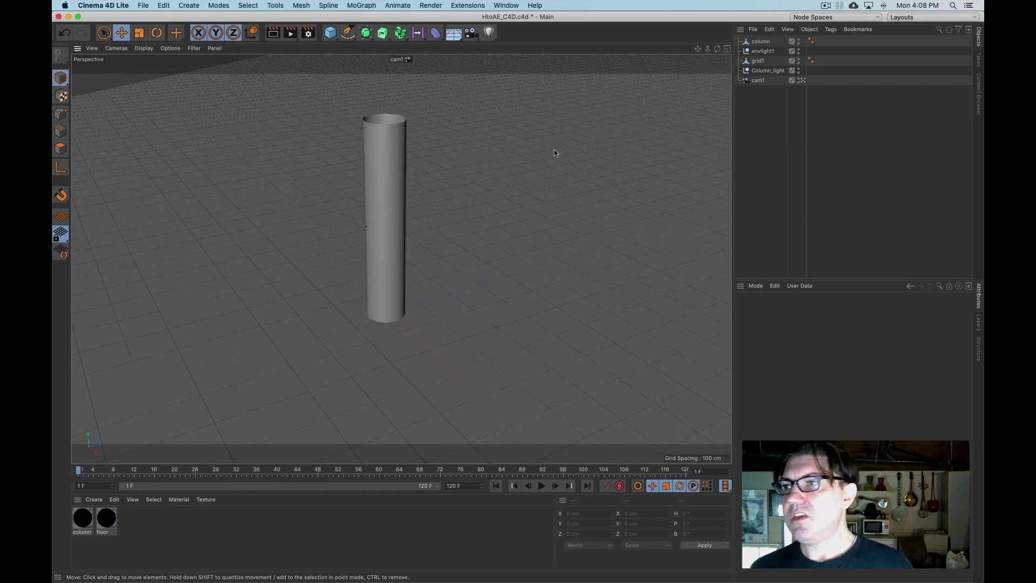
left_click(768, 71)
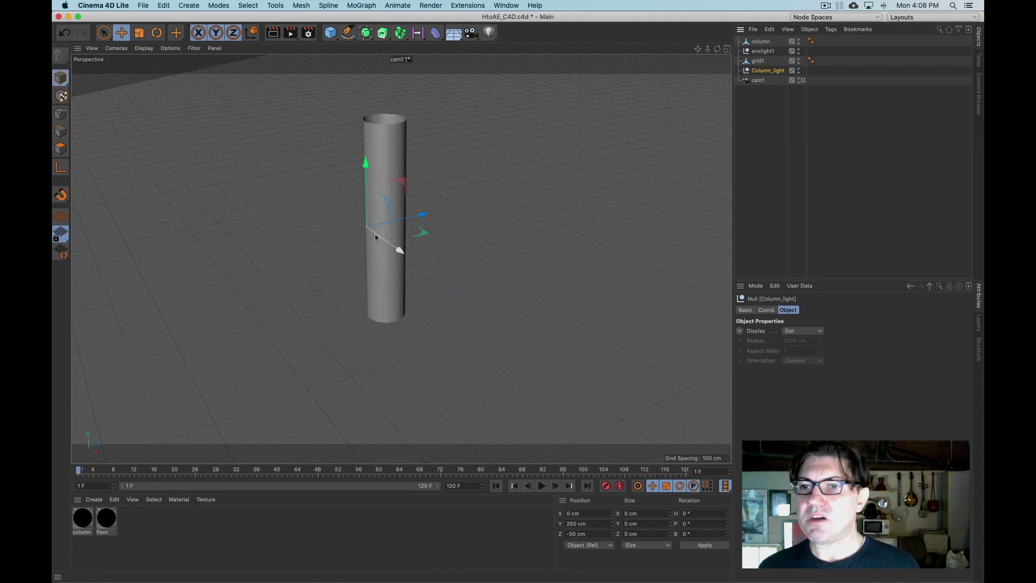
right_click(768, 72)
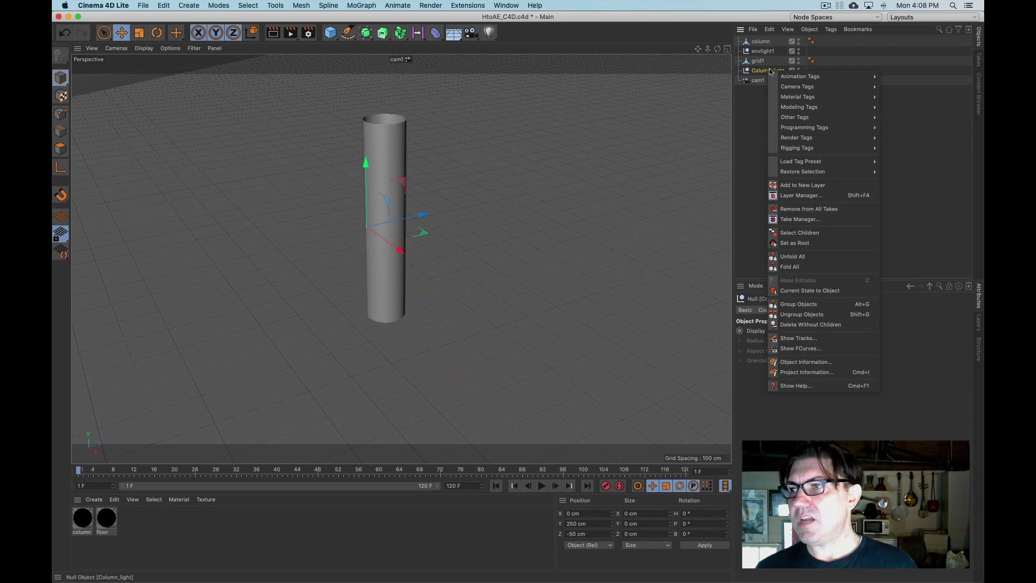
mouse_move(846, 138)
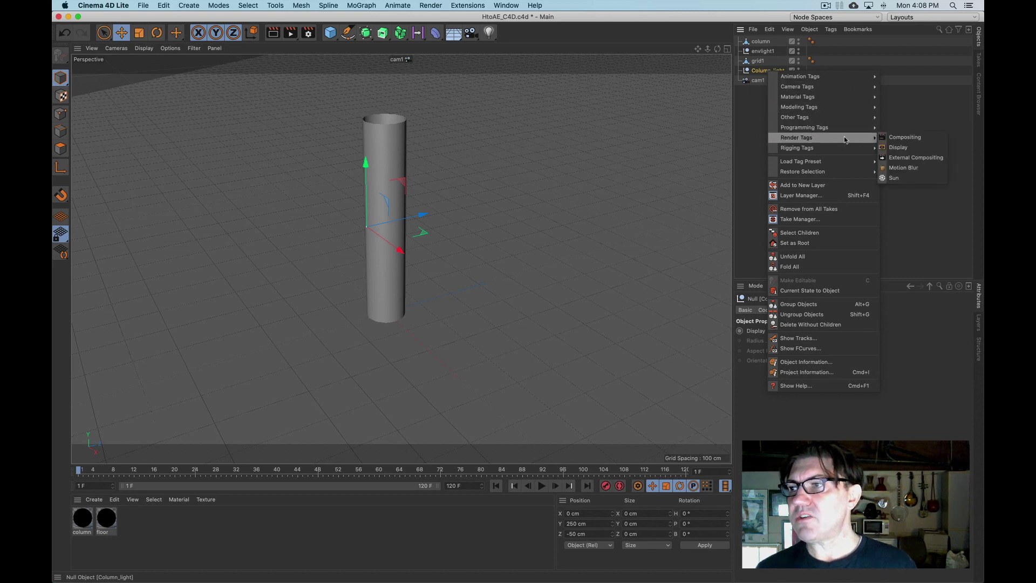
left_click(905, 158)
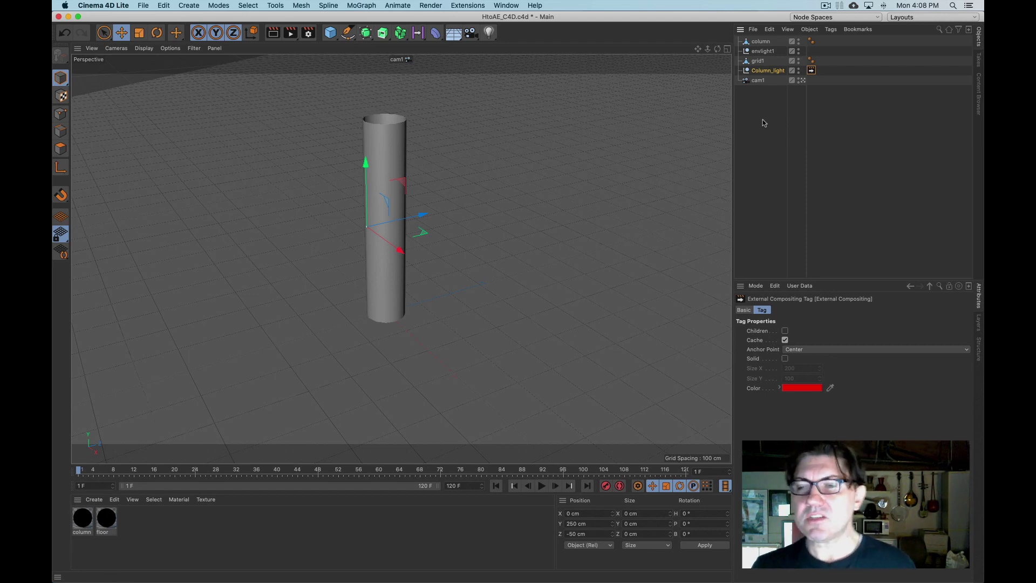
key("super+s")
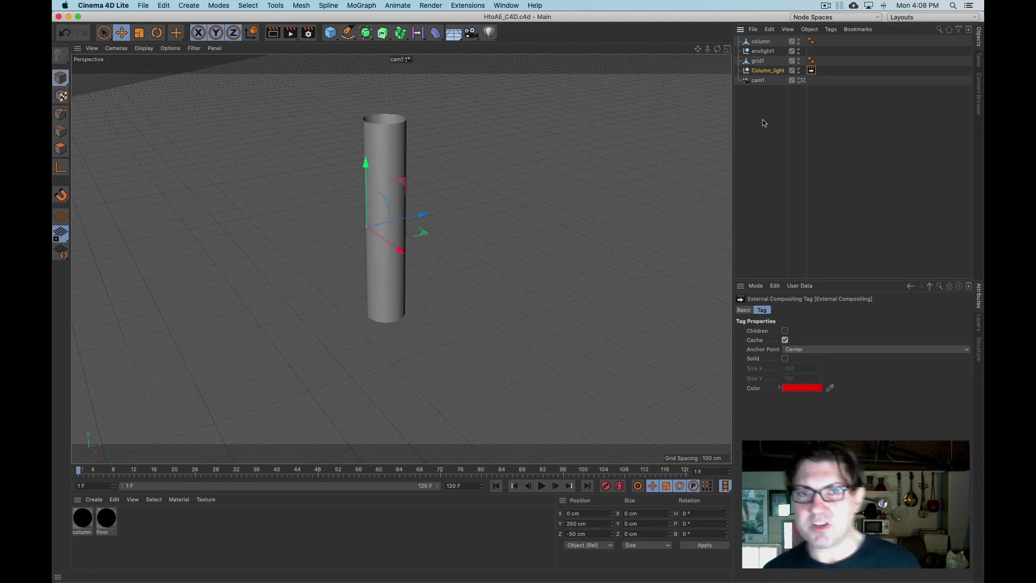
- Switch to After Effects, extract the Cinema 4D scene data, and move the Effect Controls window away with the Column_light layer selected
key("super+Tab")
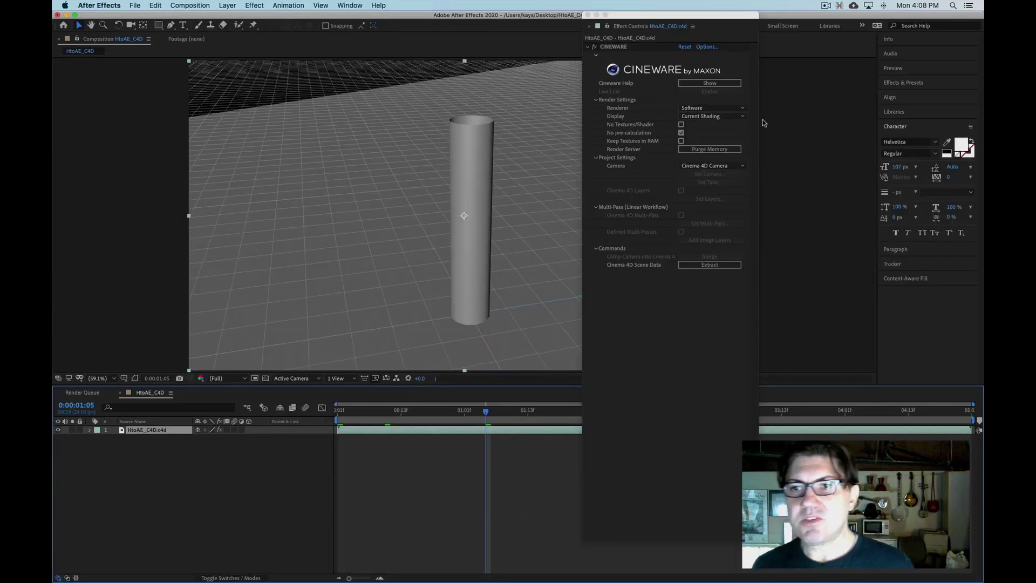
left_click(709, 265)
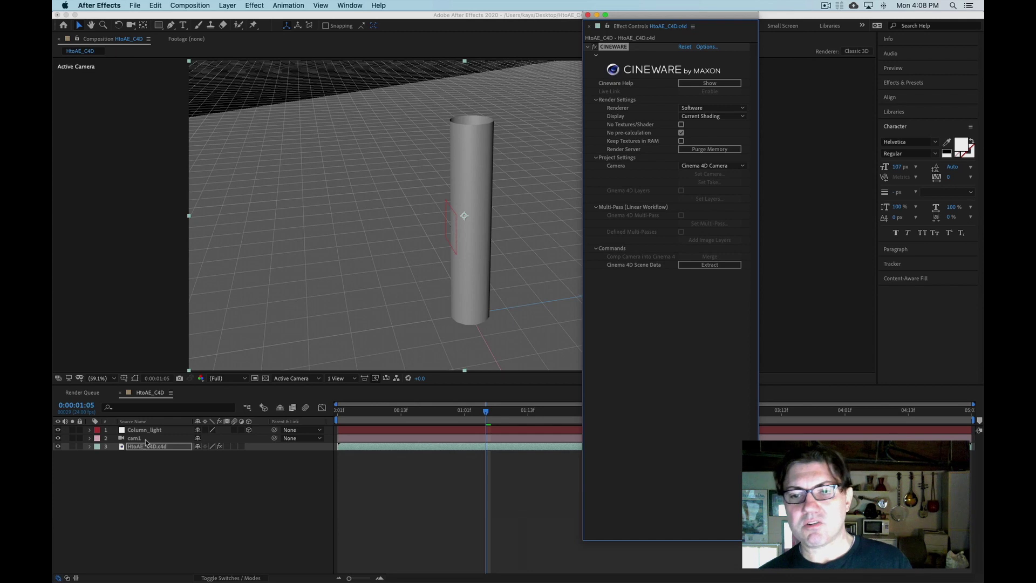
left_click(144, 430)
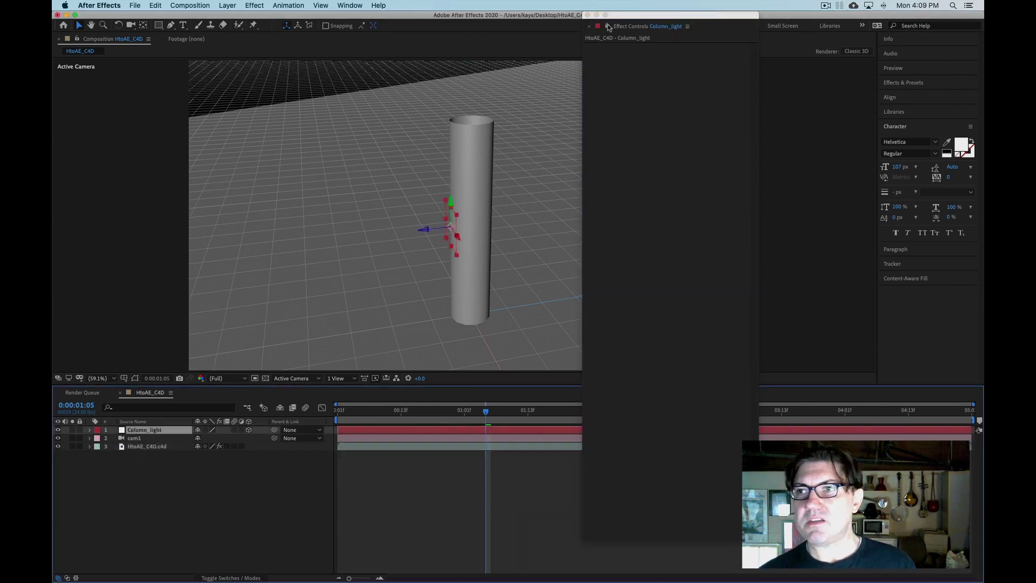
left_click_drag(637, 16, 52, 16)
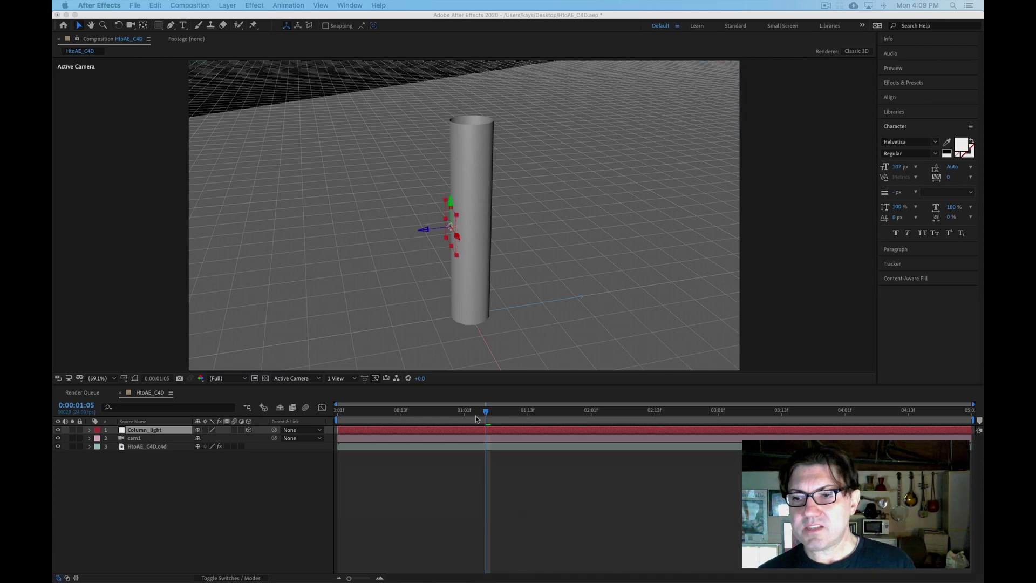
- Move the current time to 0:00:00:09 and hide the HtoAE_C4D.c4d layer
left_click_drag(476, 411, 379, 411)
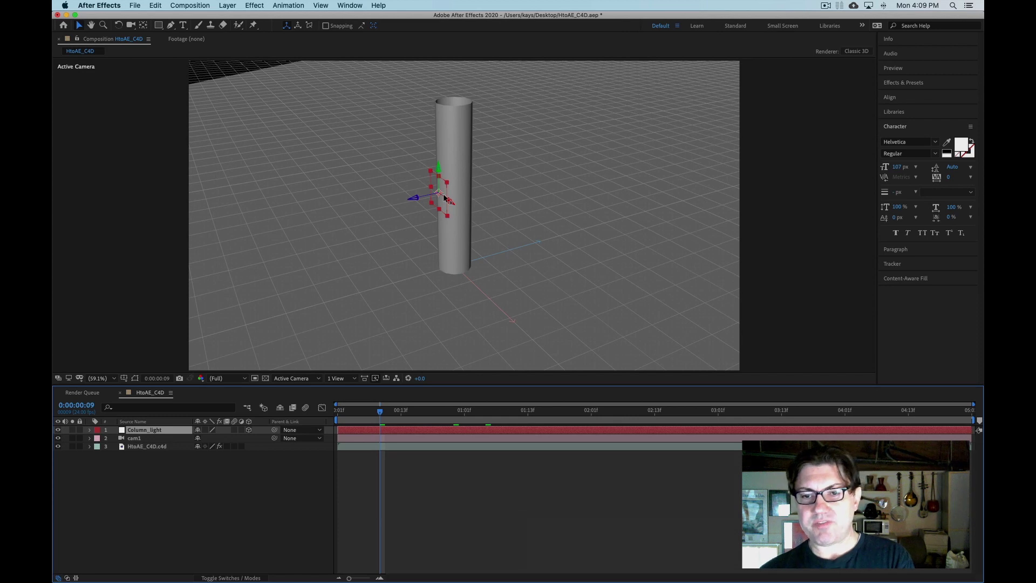
left_click(164, 475)
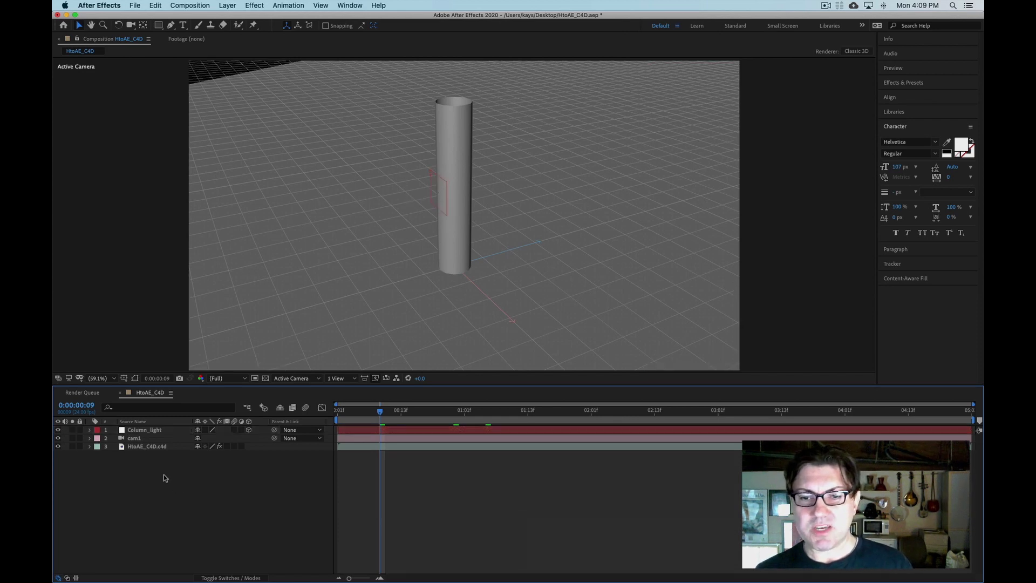
left_click(151, 448)
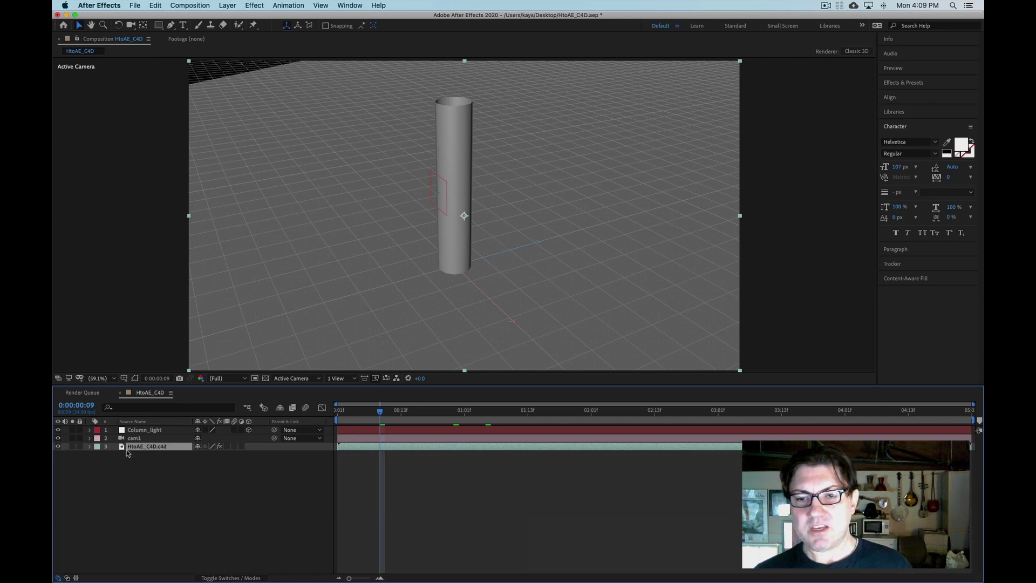
left_click(58, 447)
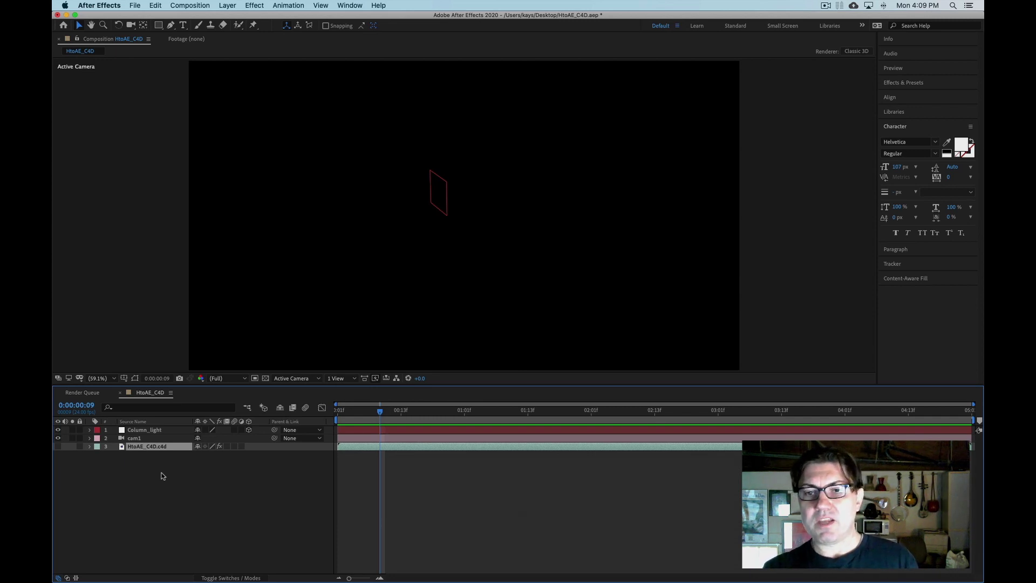
left_click(144, 437)
left_click(150, 432)
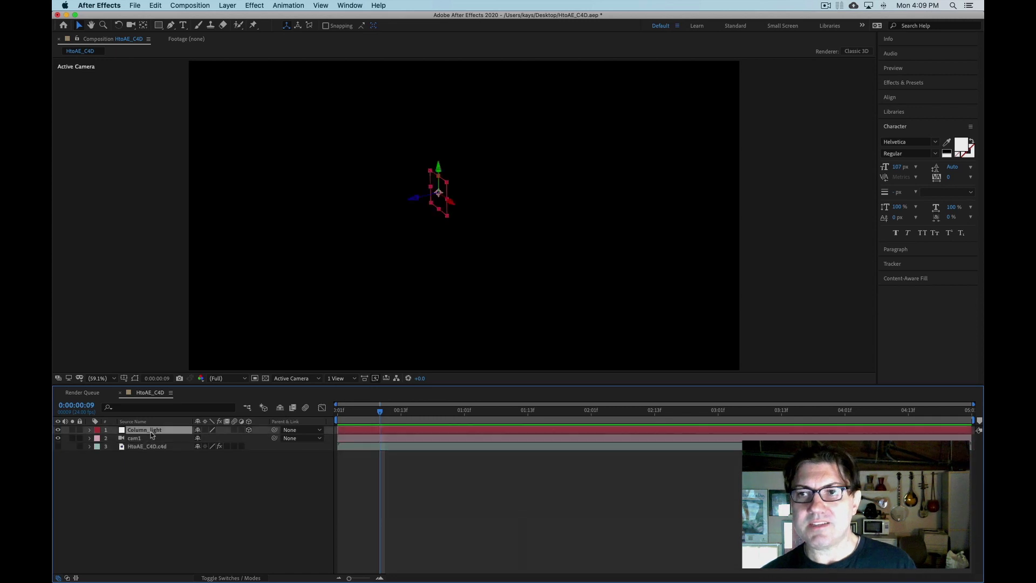
left_click(196, 481)
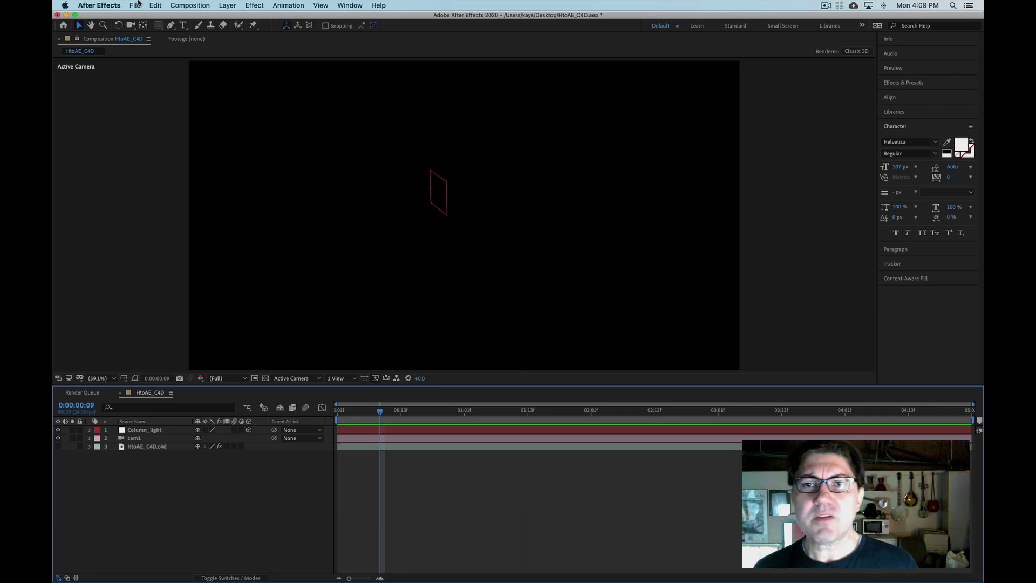
- Import camera_export_test_3Delight1_0001.exr from Video Projects/Houdini/3DL Tests/render as an OpenEXR sequence
left_click(138, 5)
mouse_move(178, 130)
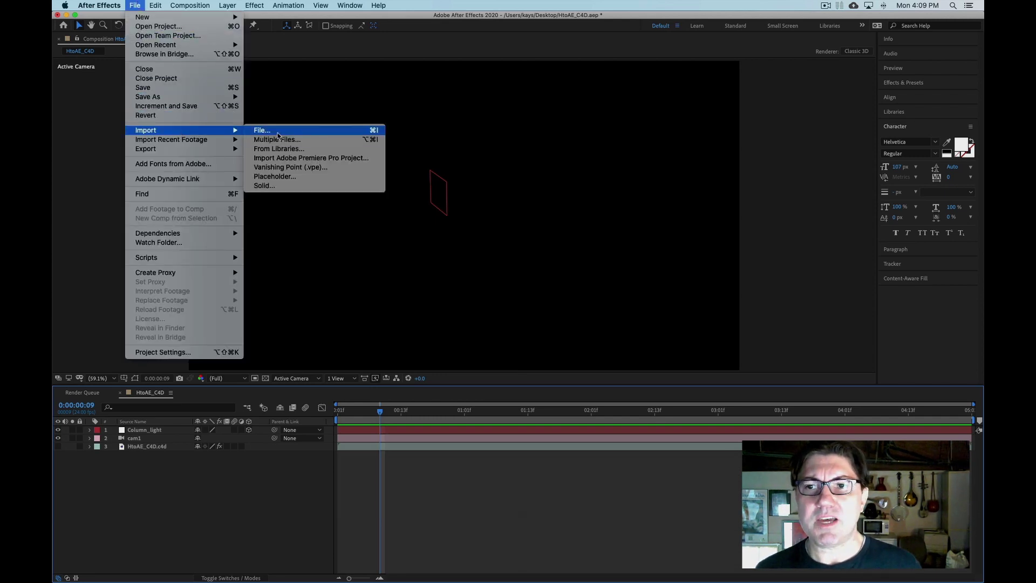
left_click(277, 132)
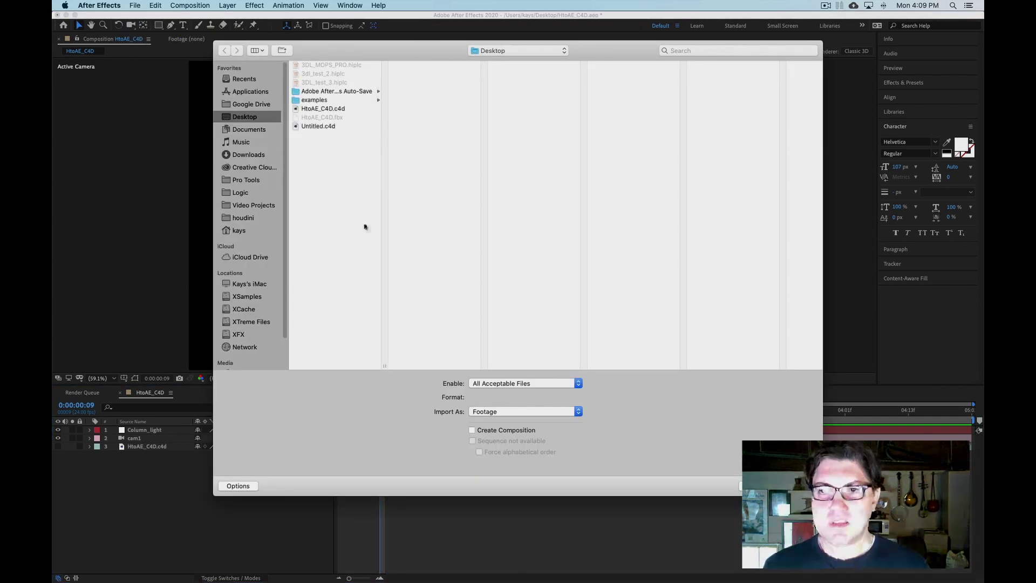
left_click(254, 206)
left_click(328, 127)
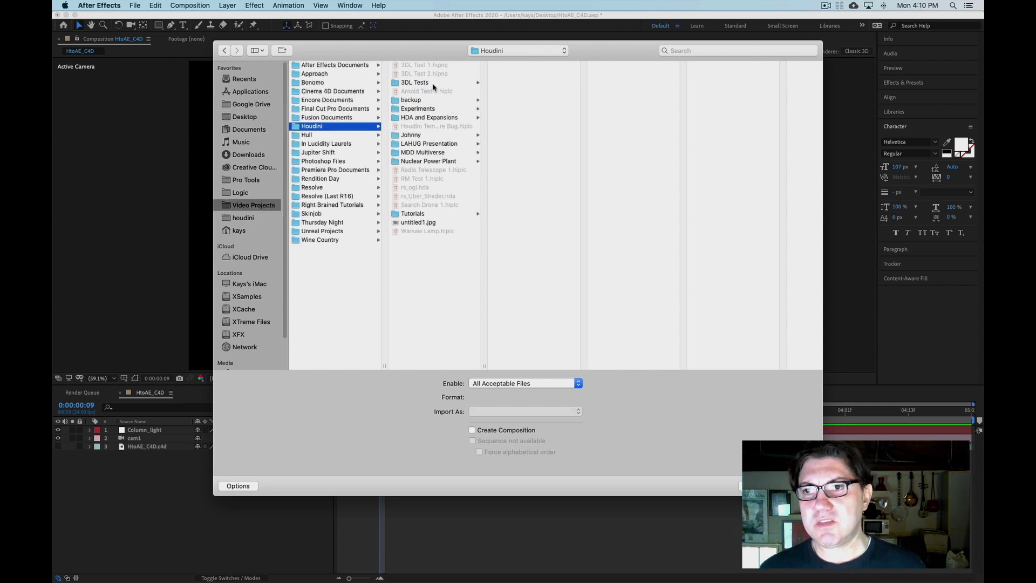
left_click(435, 83)
left_click(516, 136)
left_click(650, 66)
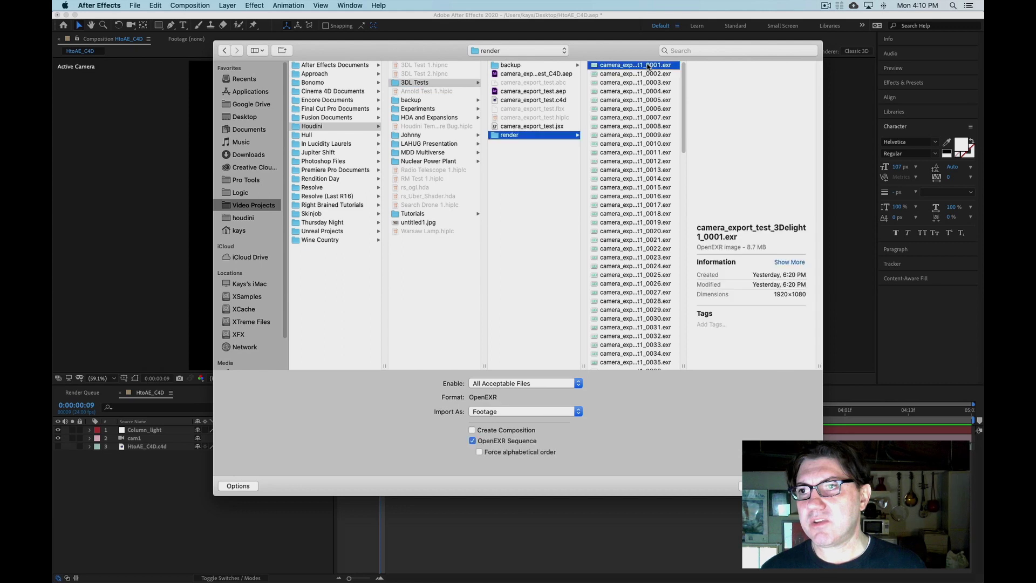
left_click(800, 486)
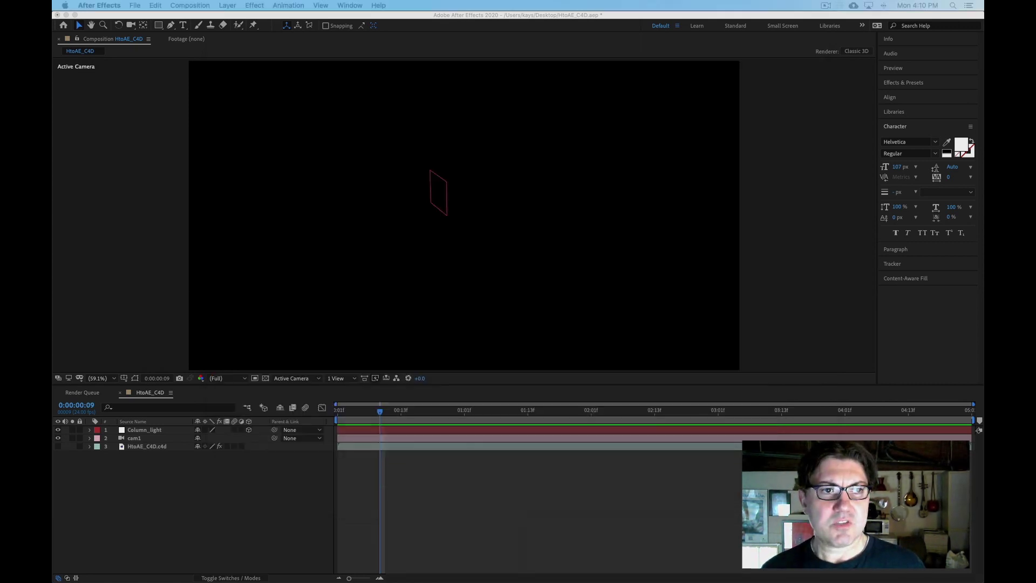
- Add the imported EXR sequence below the Column_light layer, scrub through the animation, and return to the first frame
left_click_drag(53, 340, 97, 432)
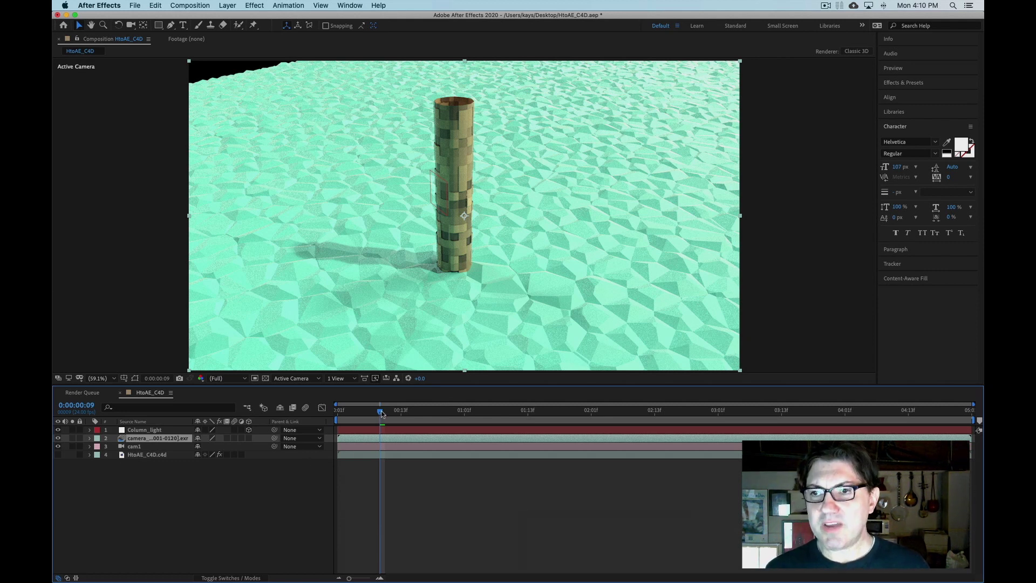
left_click_drag(381, 413, 430, 413)
left_click_drag(487, 418, 836, 405)
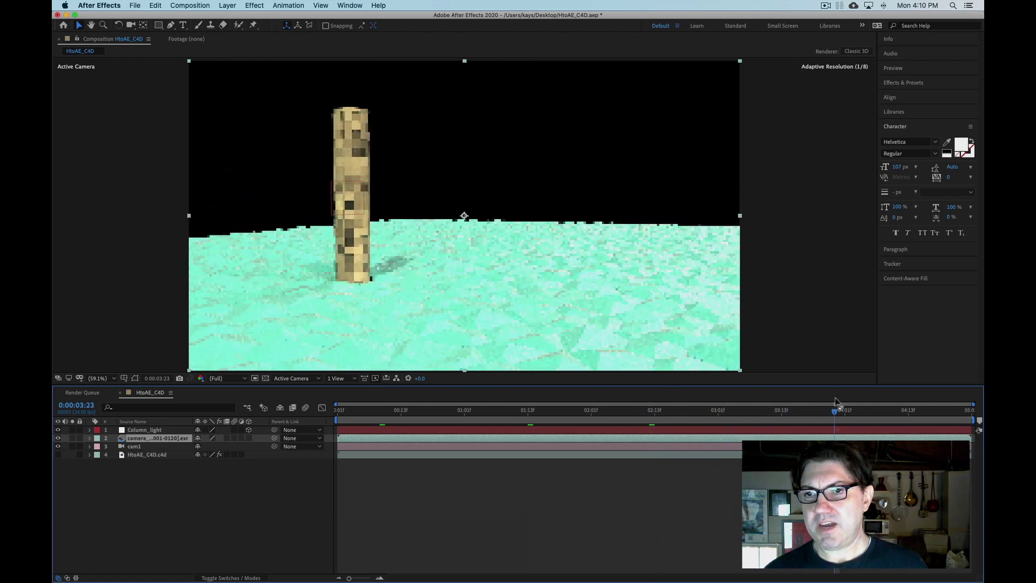
left_click_drag(754, 415, 337, 432)
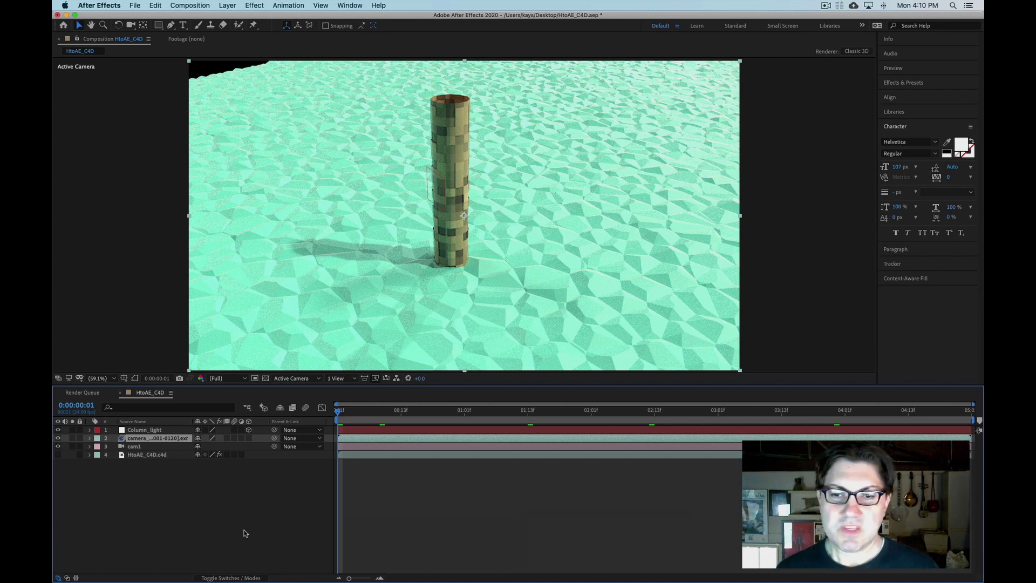
- Create a composition-sized black solid named lensflare above the EXR sequence layer
right_click(139, 488)
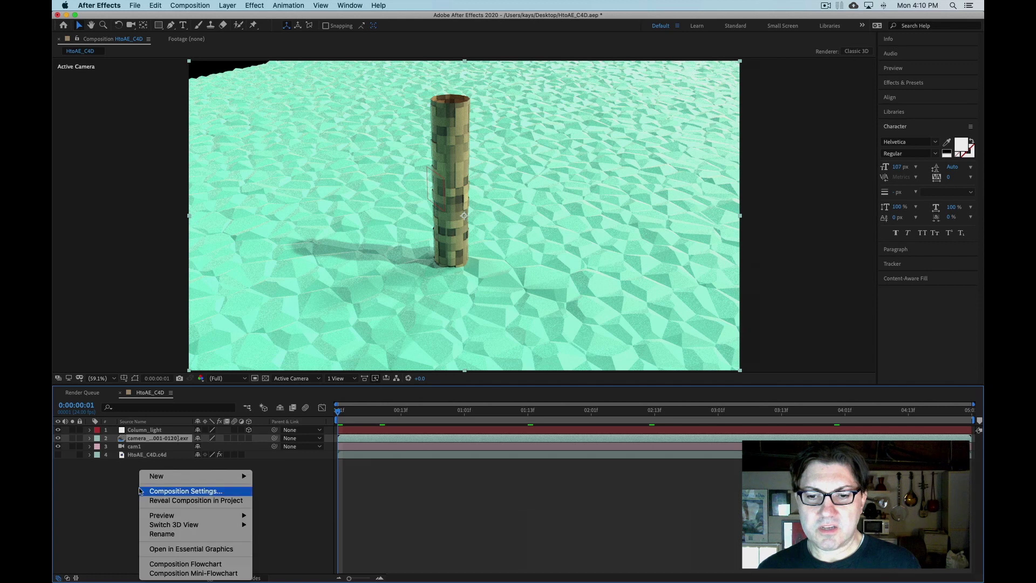
mouse_move(162, 476)
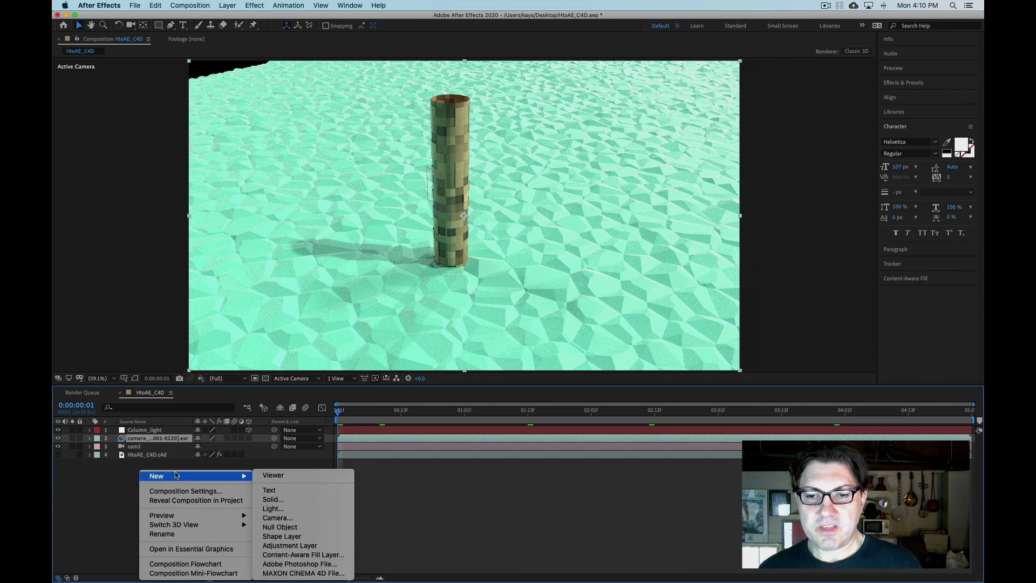
left_click(286, 500)
left_click(522, 328)
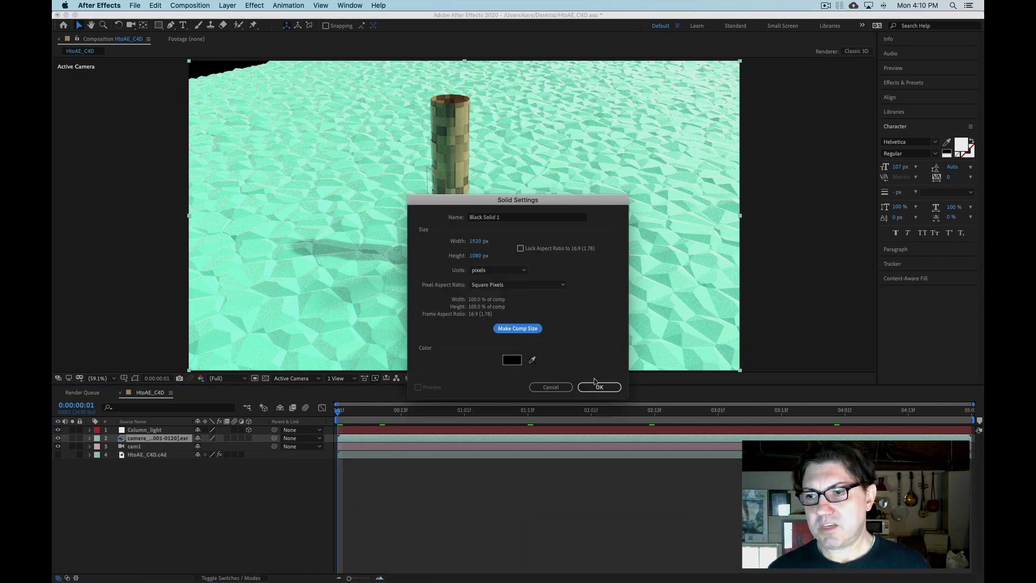
left_click_drag(510, 217, 464, 213)
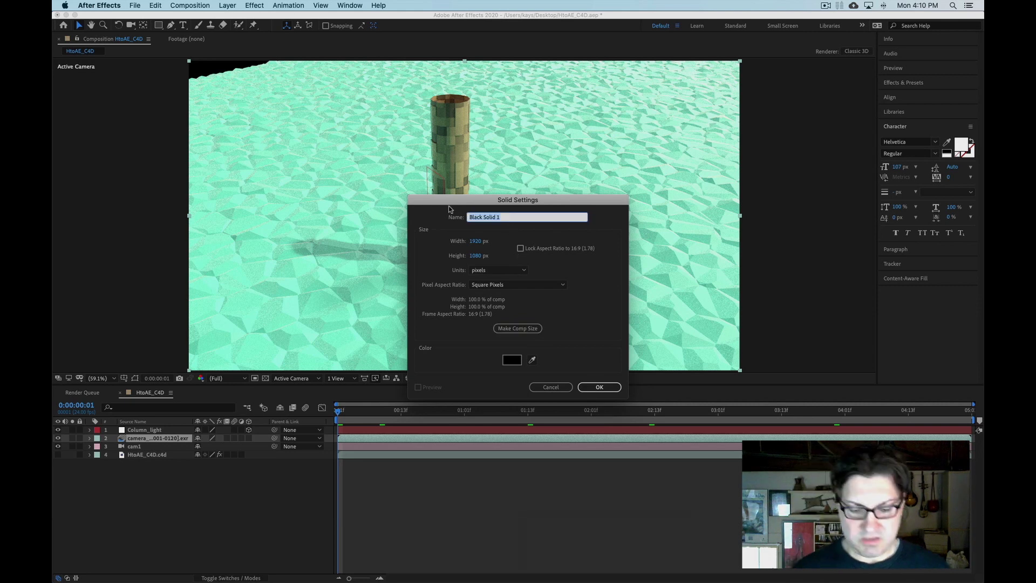
type("lensflare")
key("Return")
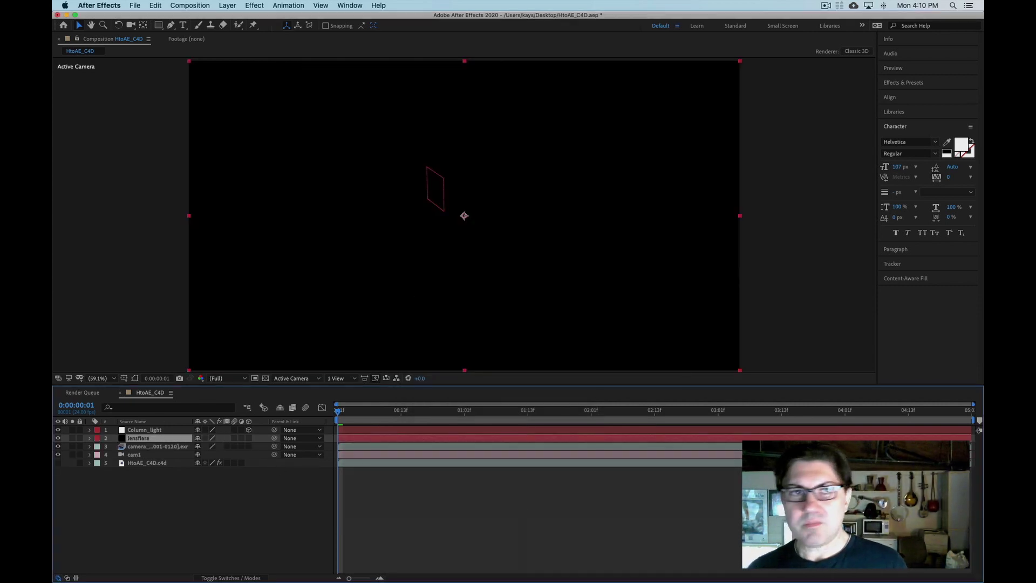
- Bring the Effect Controls window back into view and apply Video Copilot Optical Flares to the lensflare solid
left_click_drag(983, 5, 871, 3)
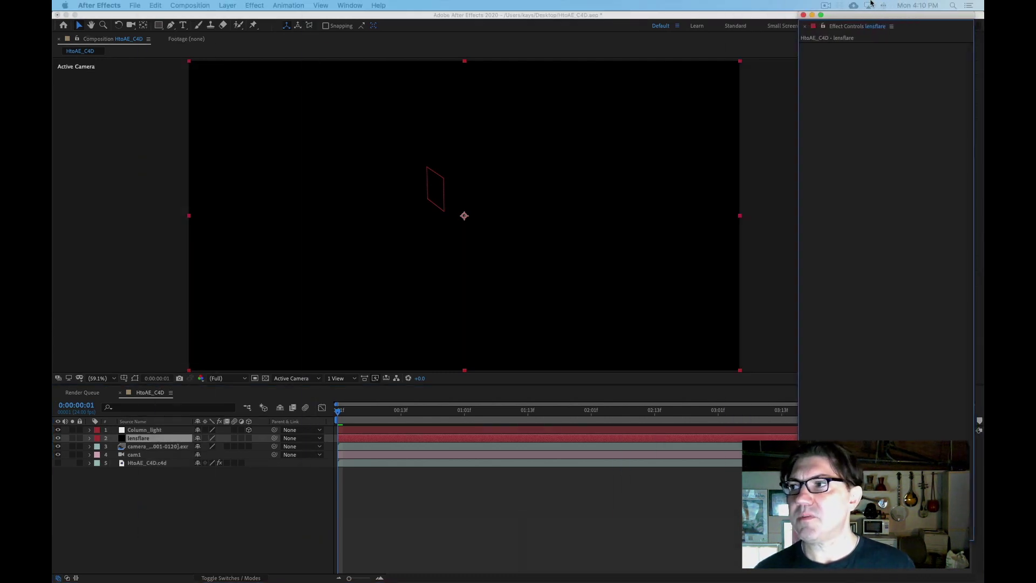
right_click(835, 76)
mouse_move(900, 337)
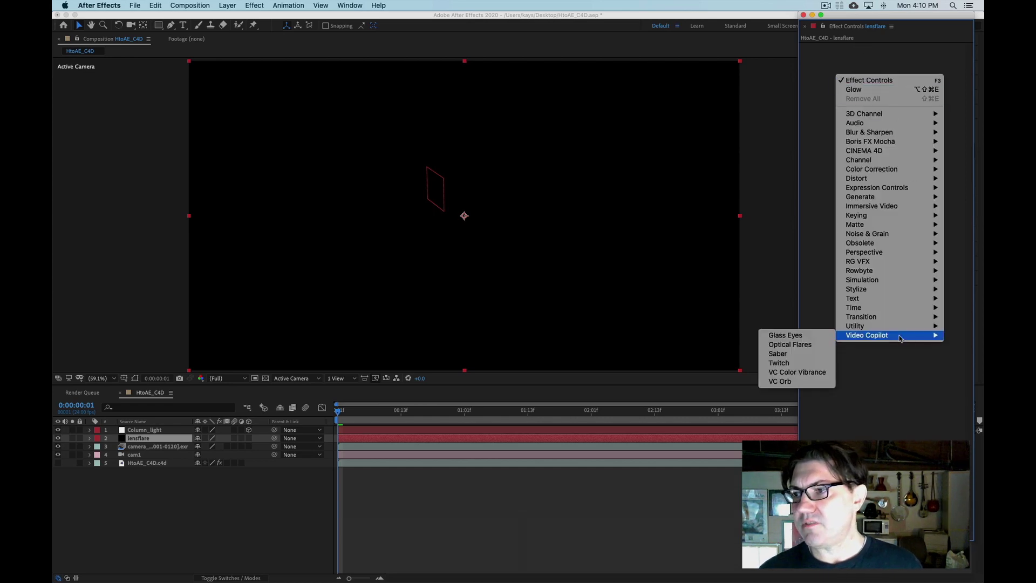
left_click(807, 345)
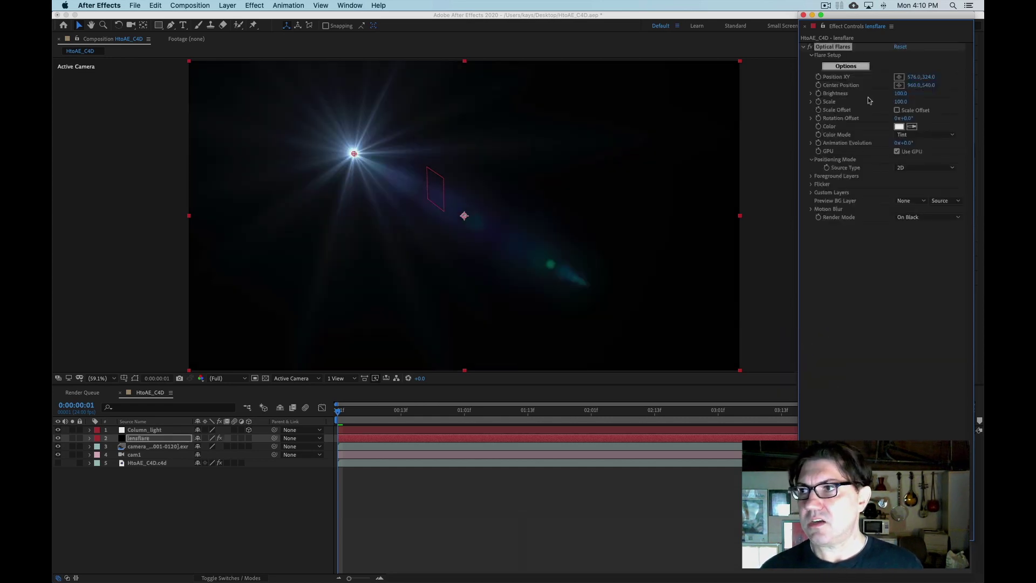
- Set the Optical Flares render mode to On Transparent and its positioning source type to 3D, and collapse the layer's properties
left_click(926, 218)
left_click(922, 238)
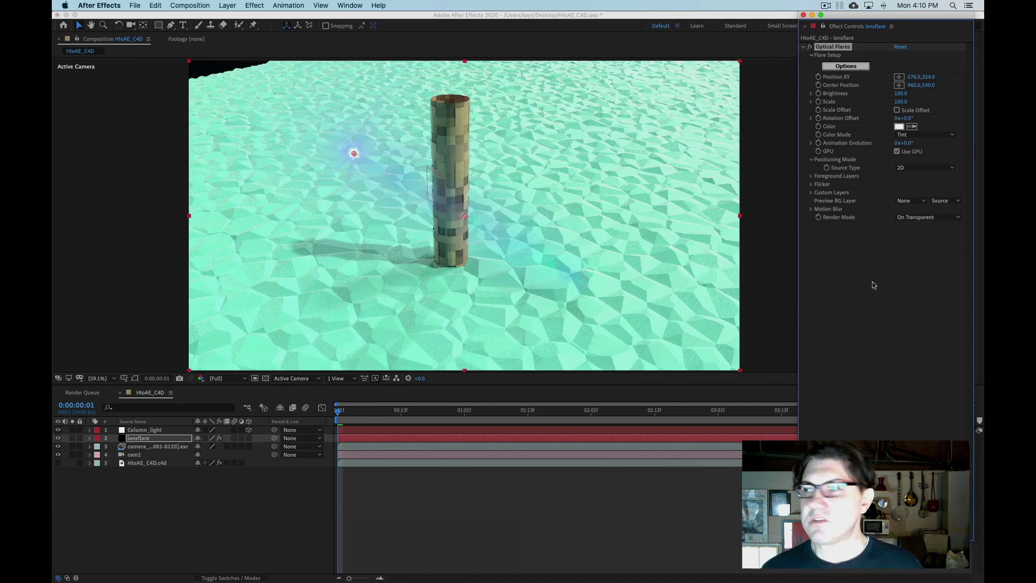
left_click(926, 171)
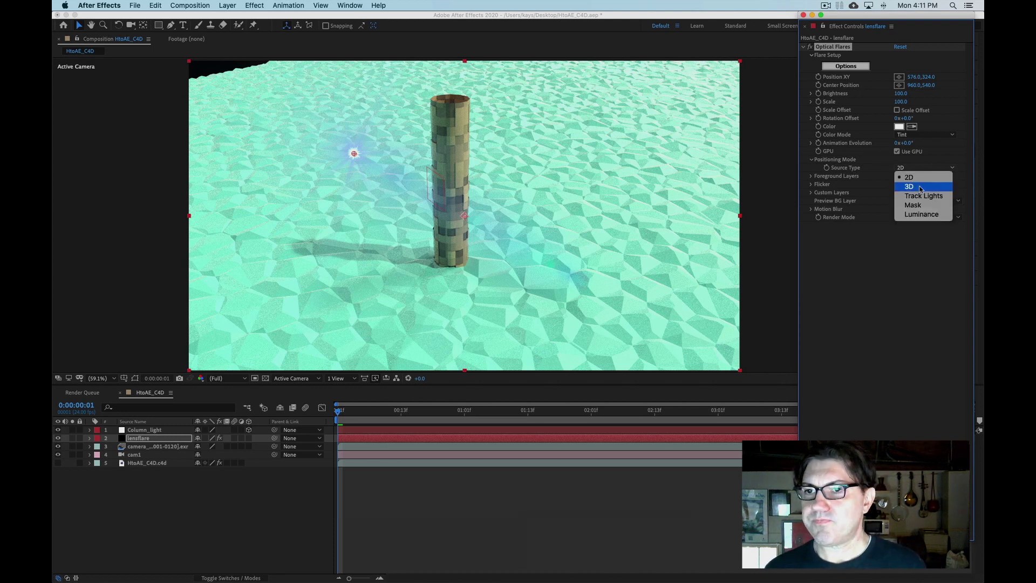
left_click(921, 187)
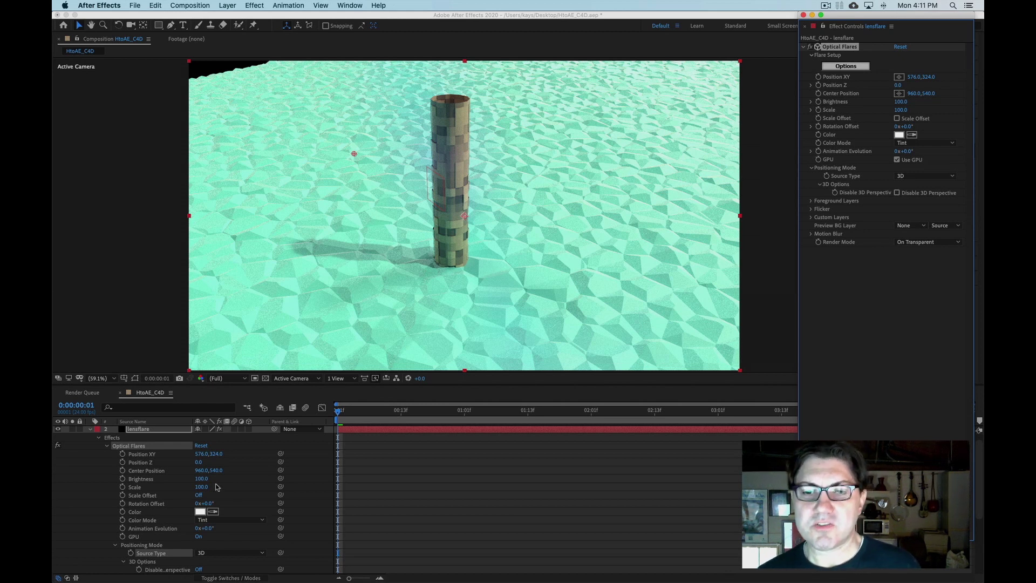
left_click(90, 430)
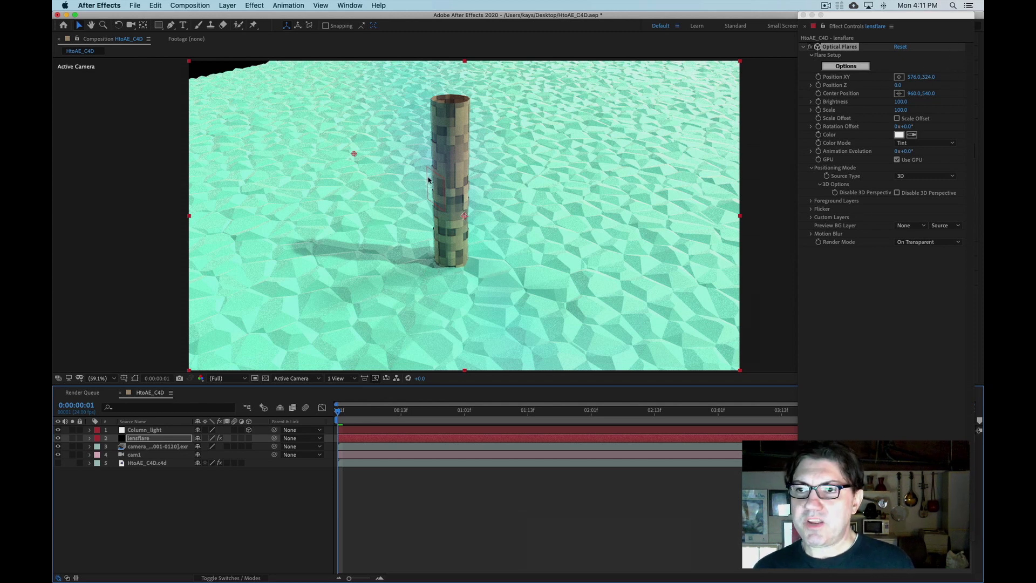
- Reveal the Column_light null's position and match the flare to it with Position XY 0, -250 and Position Z -50
left_click(149, 432)
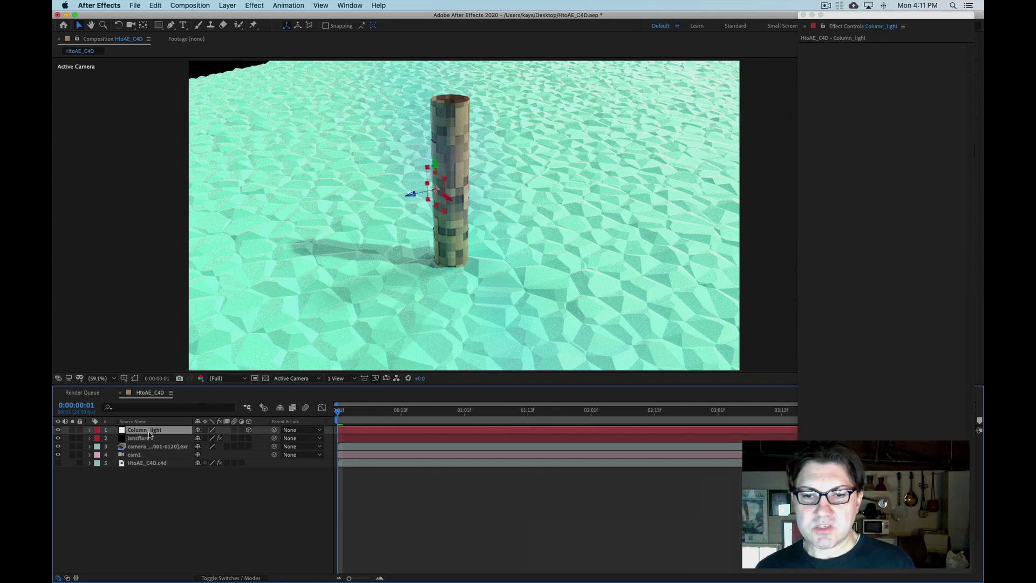
key("p")
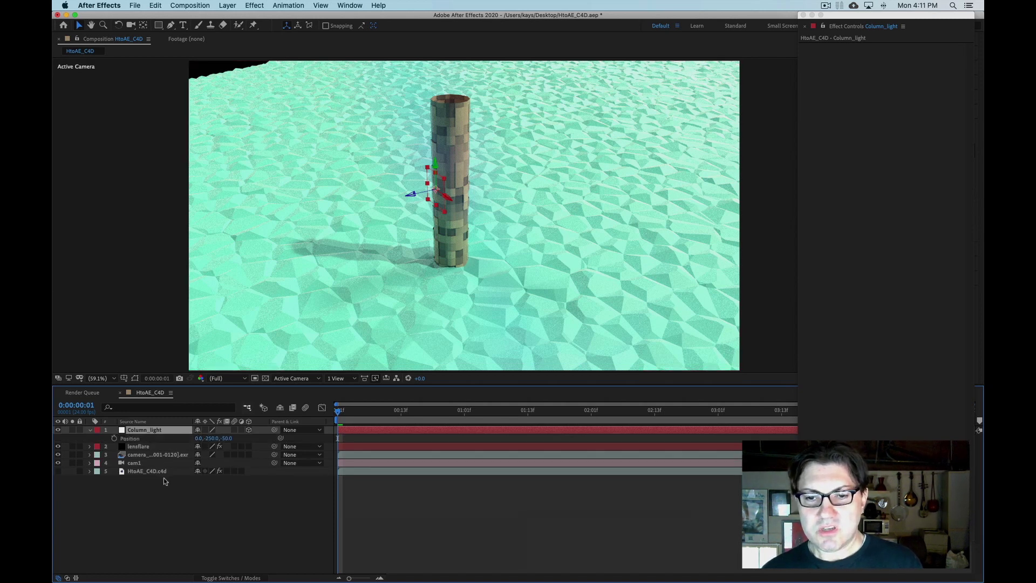
left_click(139, 447)
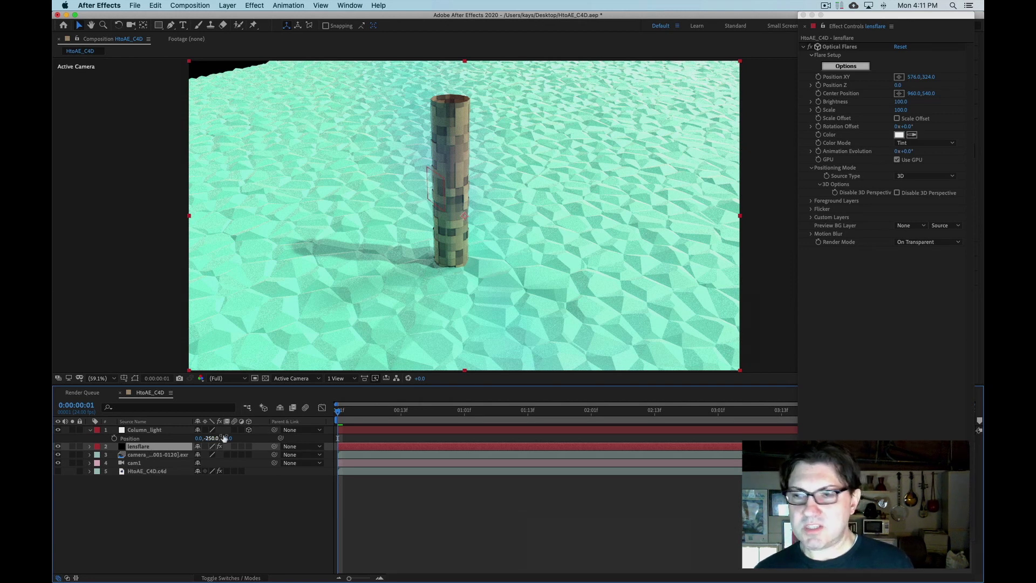
left_click(915, 76)
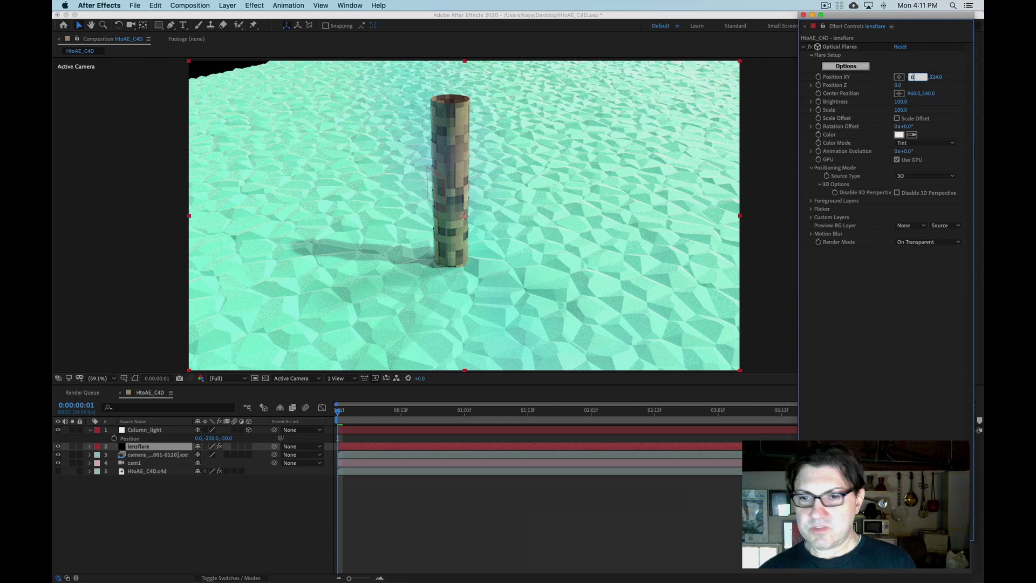
type("0")
key("Tab")
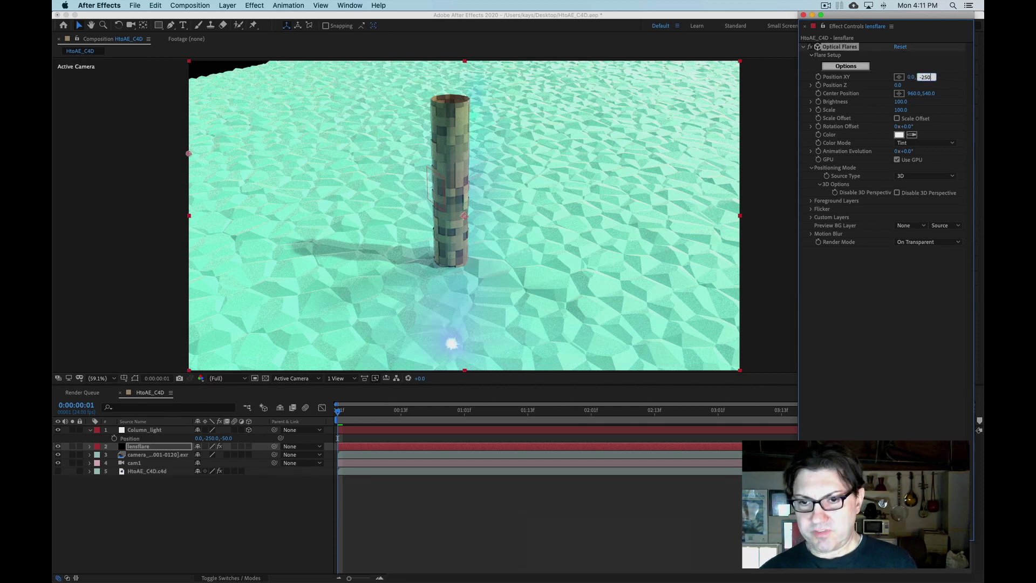
key("Tab")
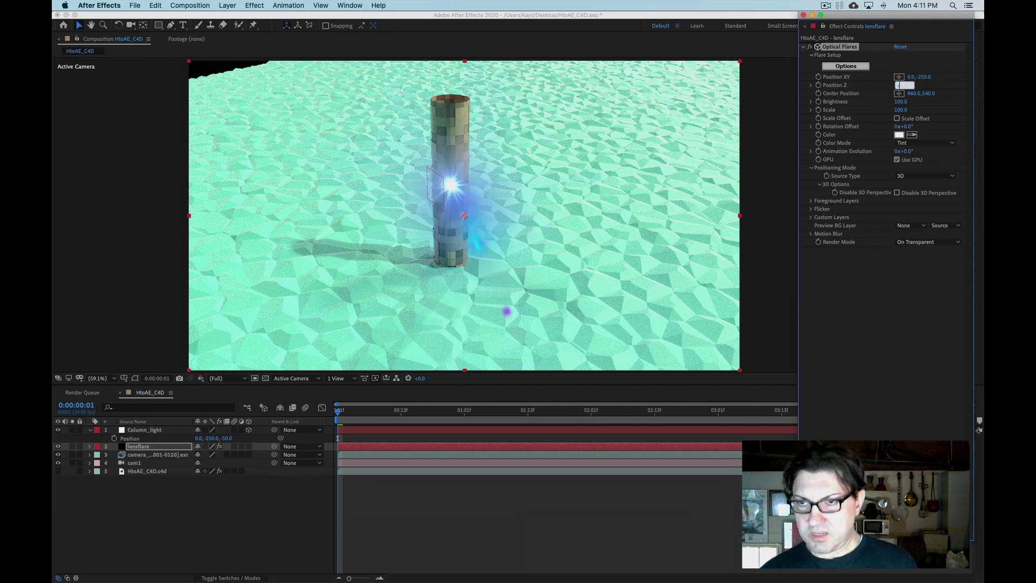
type("-50")
key("Return")
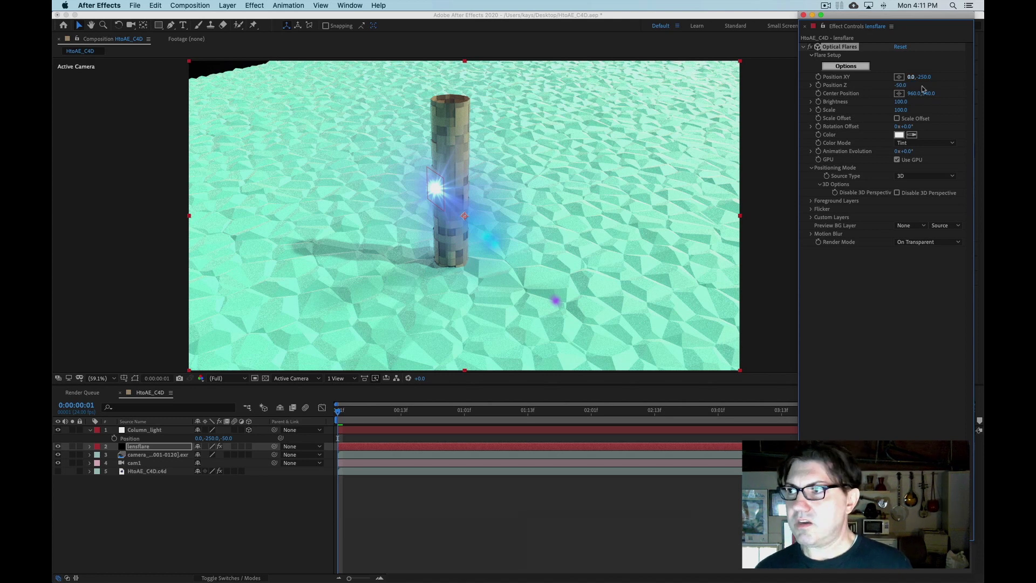
- Hide the Column_light layer and set the lensflare layer's blending mode to Screen
left_click(150, 509)
left_click(58, 430)
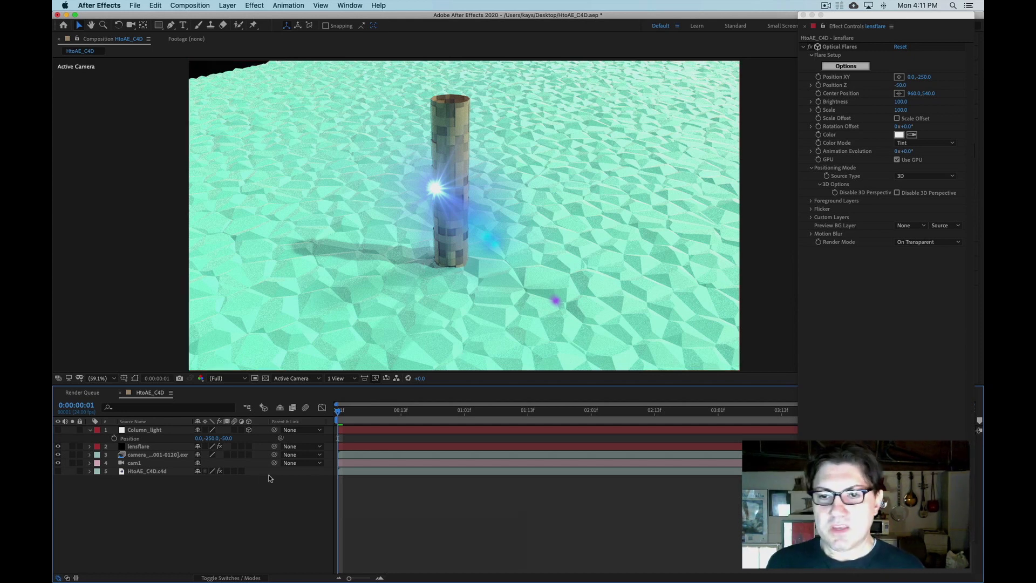
left_click_drag(406, 416, 305, 386)
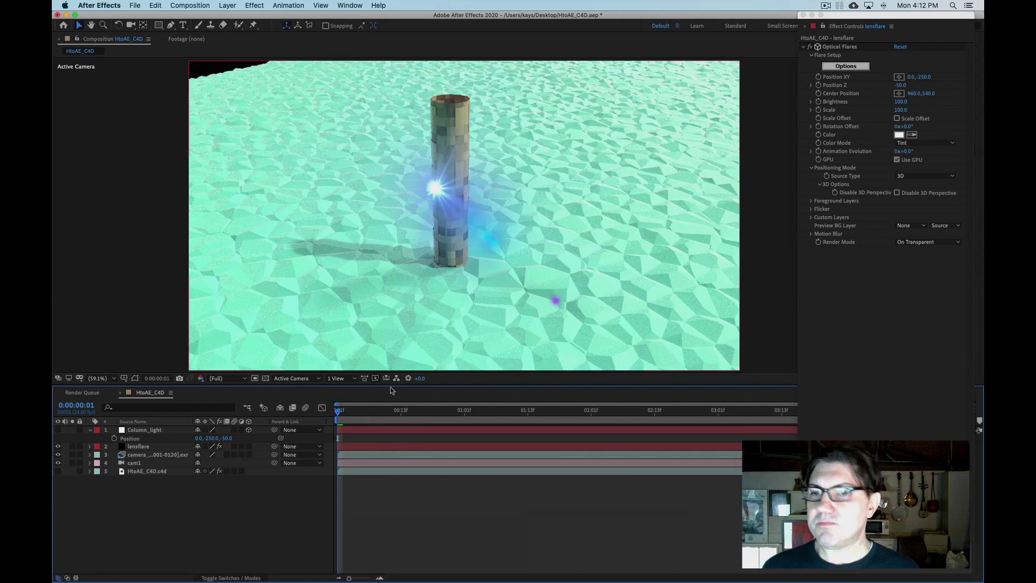
left_click(227, 578)
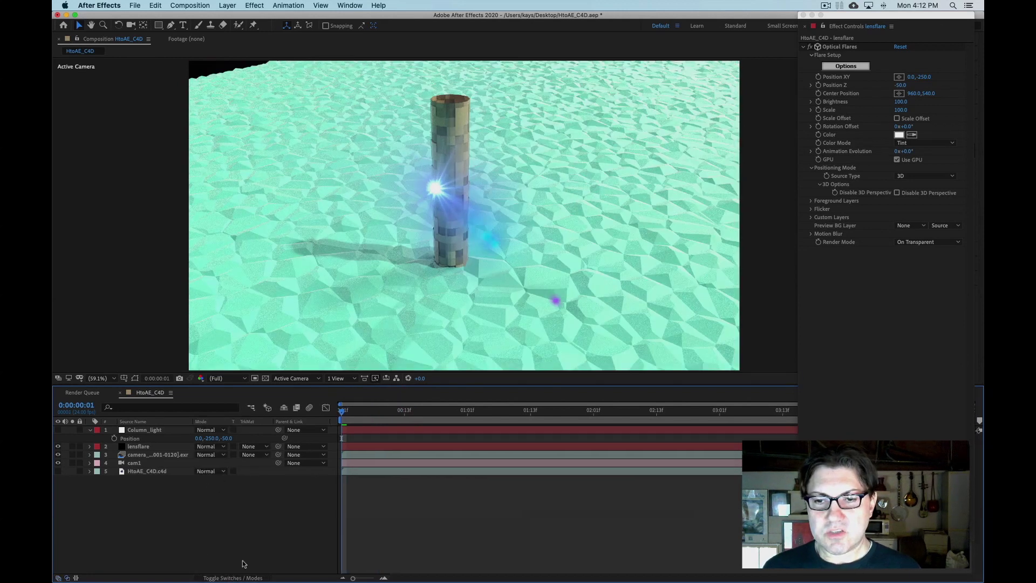
left_click(209, 448)
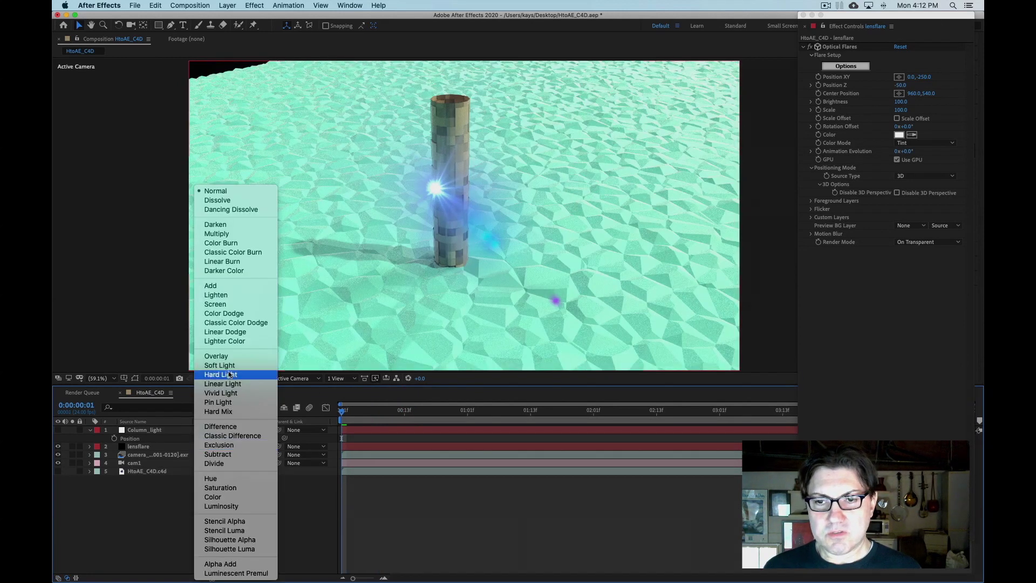
left_click(241, 306)
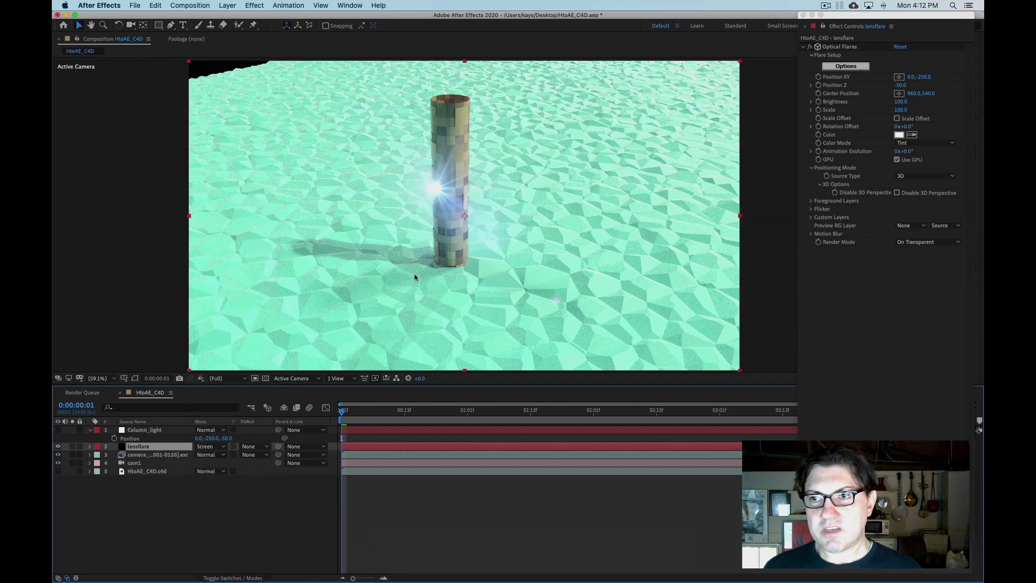
- Scrub through the animation to check how the flare tracks the column, and return to the first frame
left_click_drag(356, 413, 735, 398)
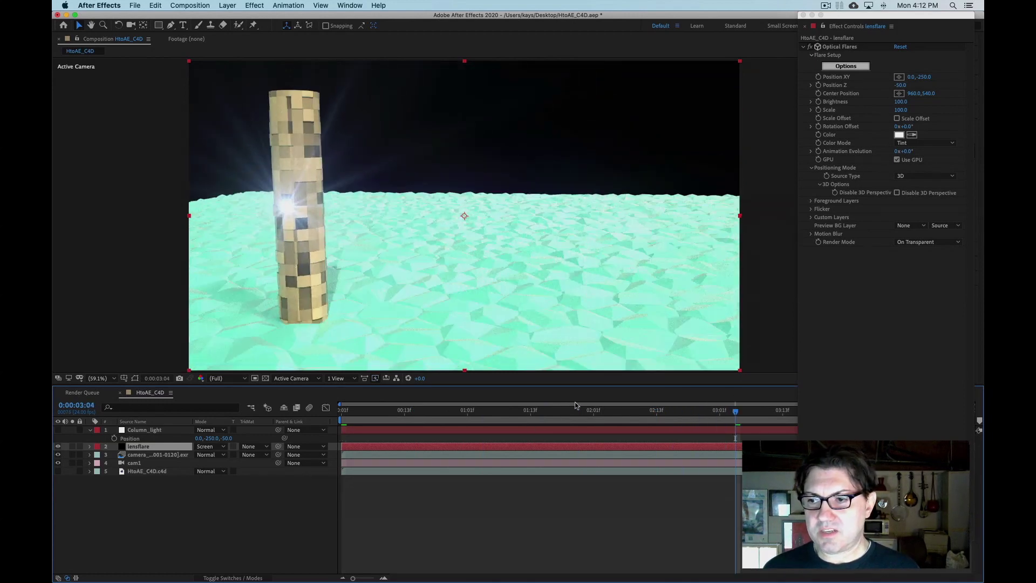
left_click_drag(561, 414, 703, 413)
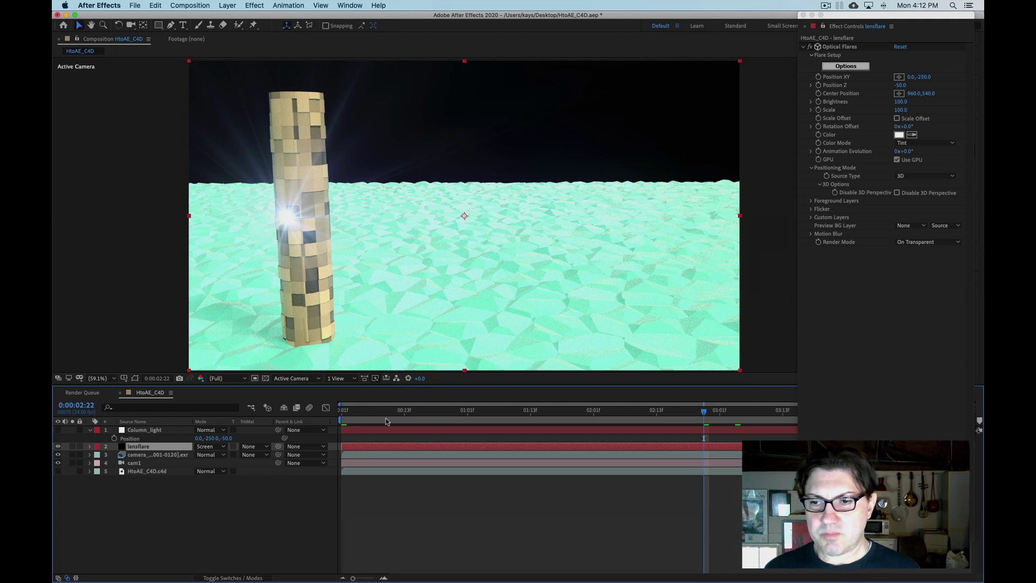
key("Home")
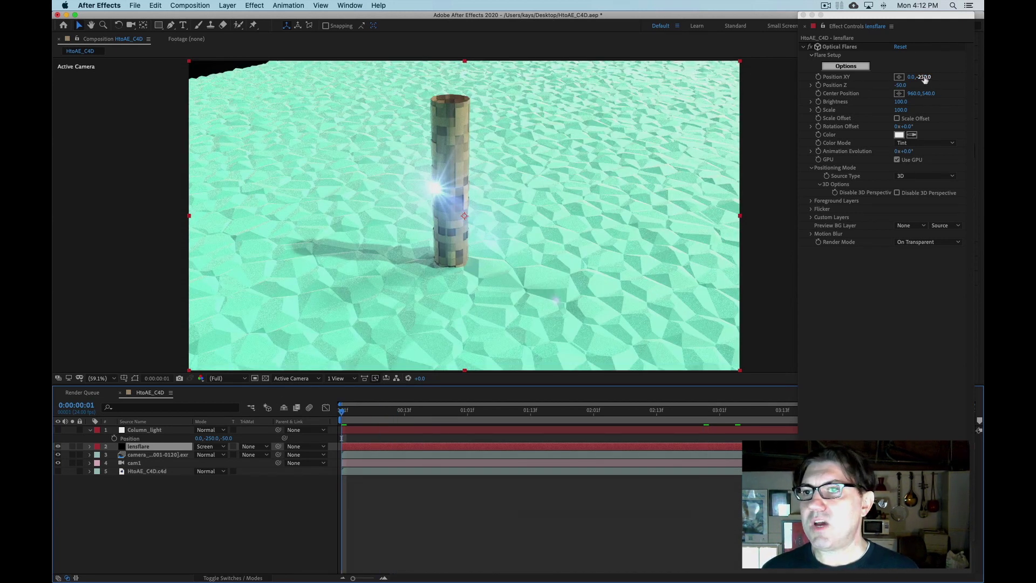
- Raise the flare to the column's top by setting its Y position to -520, and set its color to red FF0000
left_click_drag(924, 79, 786, 81)
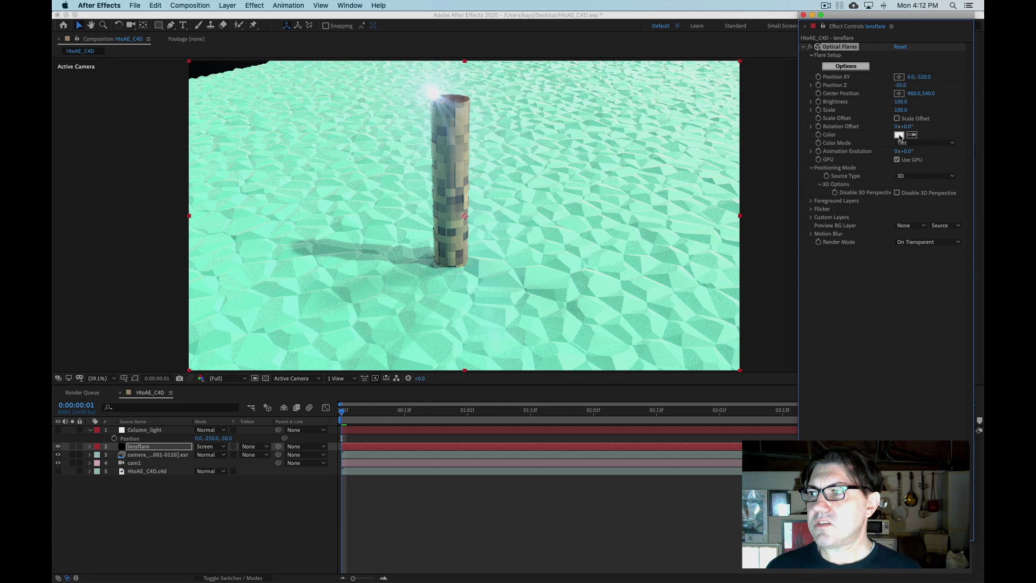
left_click(898, 135)
left_click(577, 374)
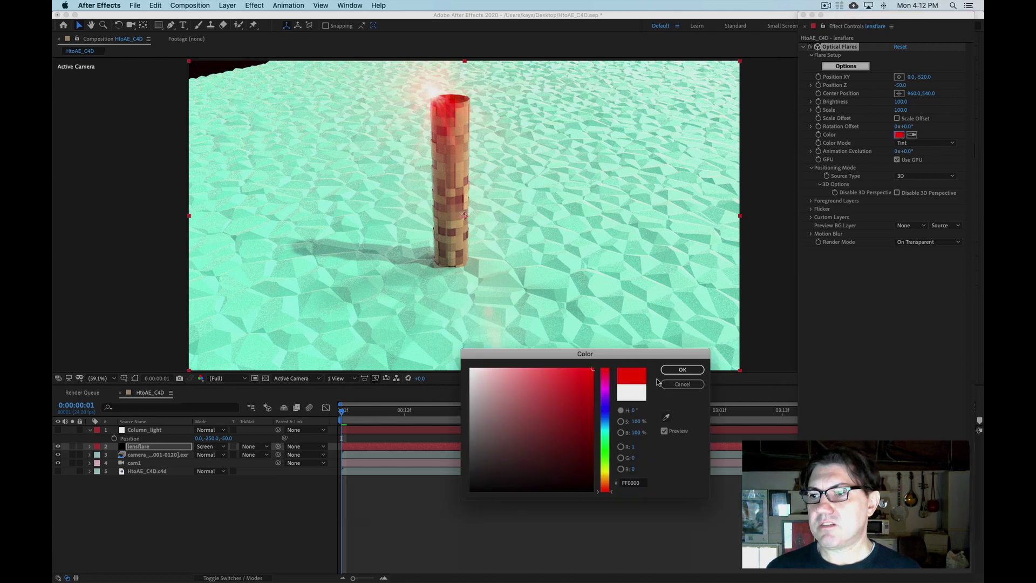
left_click(682, 369)
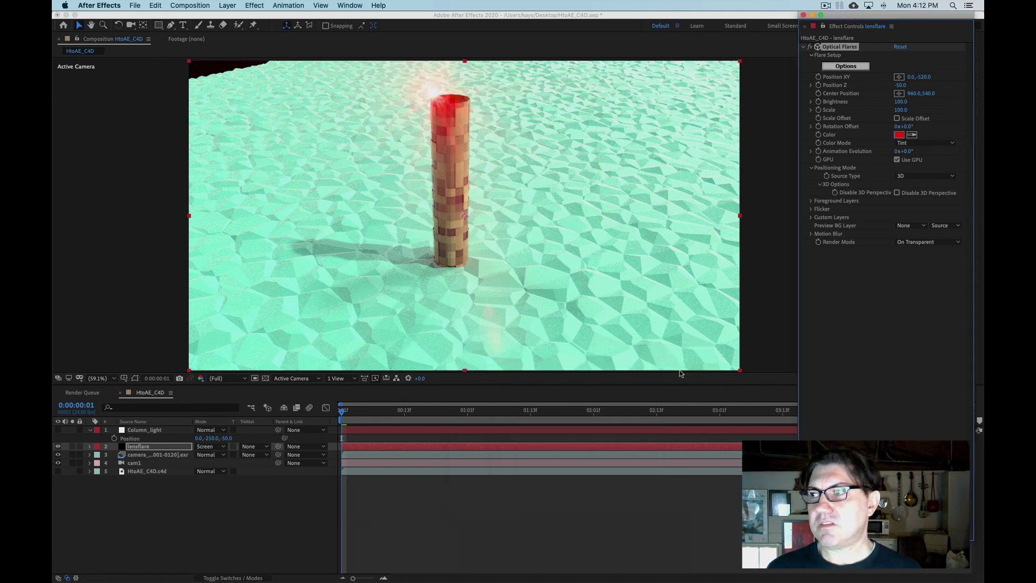
- Change the flare design in the Optical Flares options and preview the animation from around 0:00:03:01
left_click(848, 66)
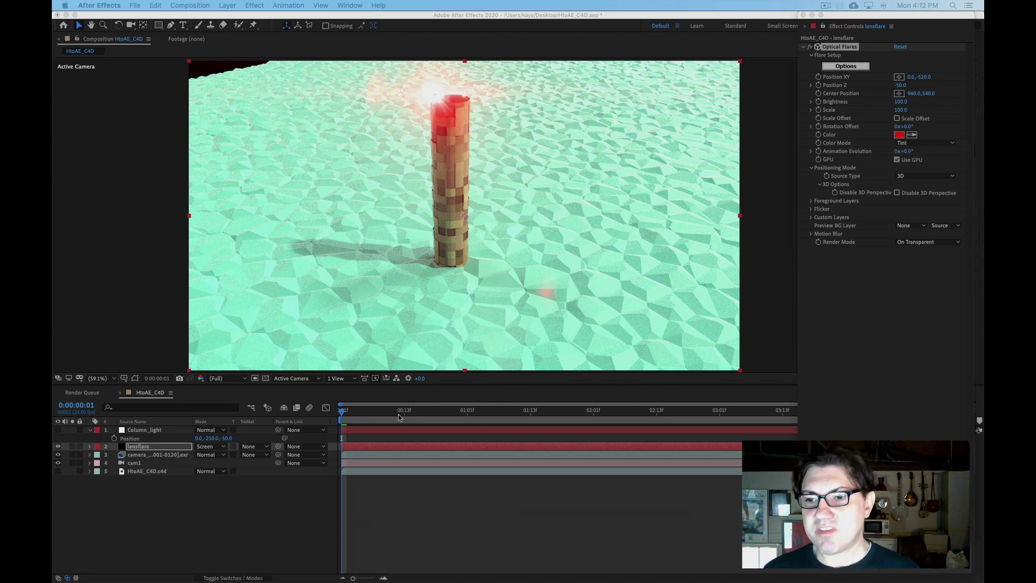
left_click_drag(383, 411, 728, 397)
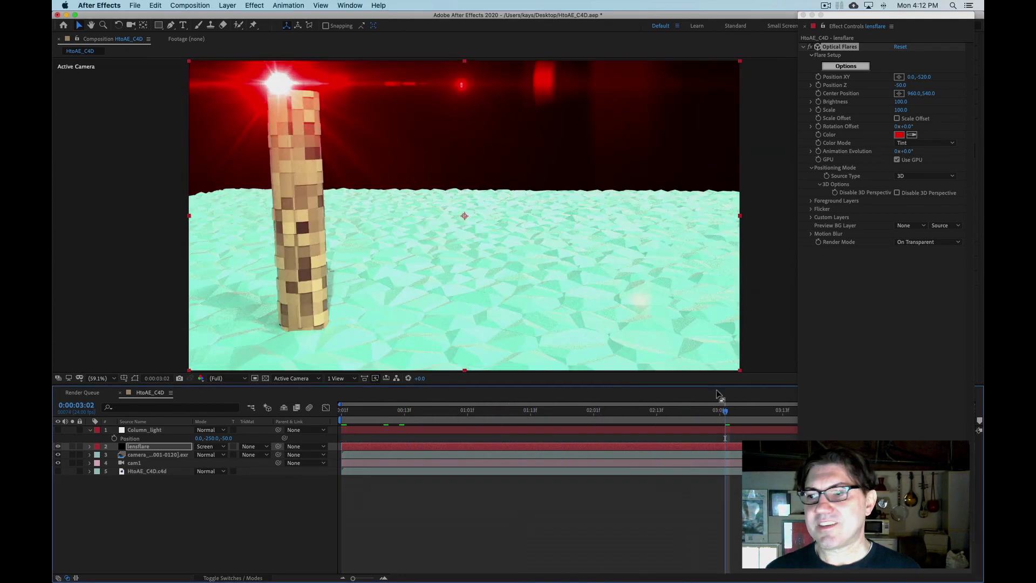
key("space")
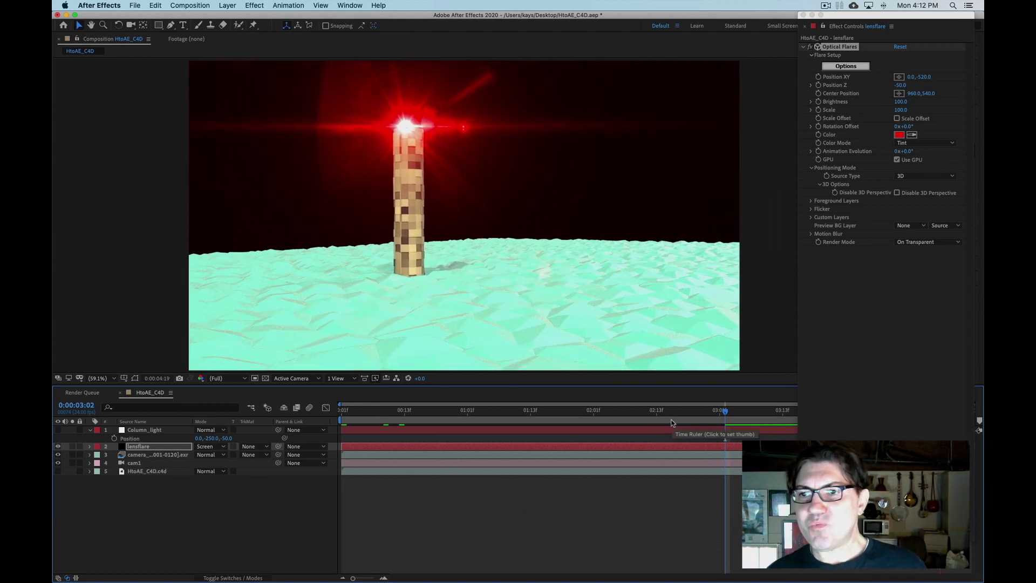
key("space")
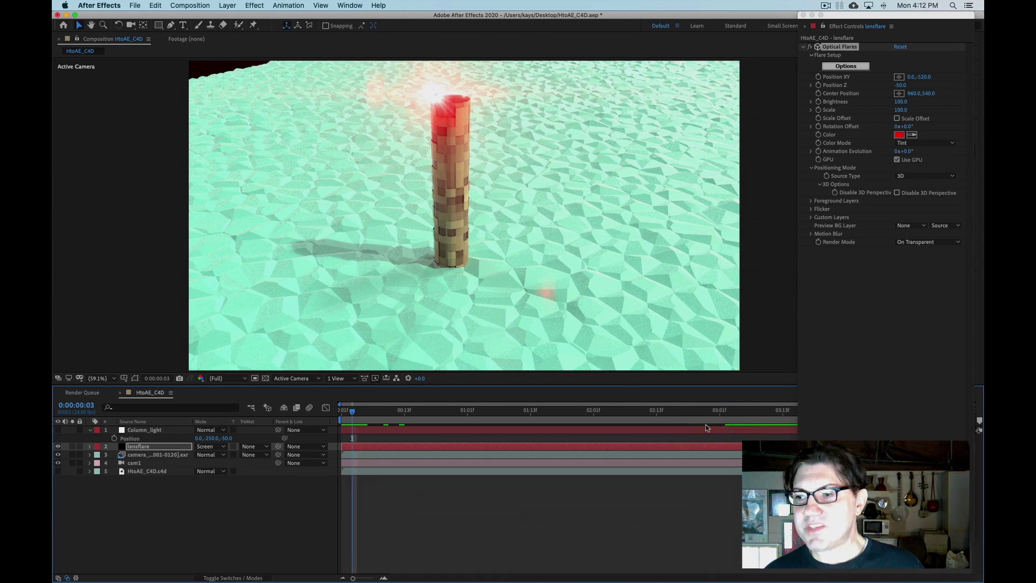
left_click(720, 412)
key("space")
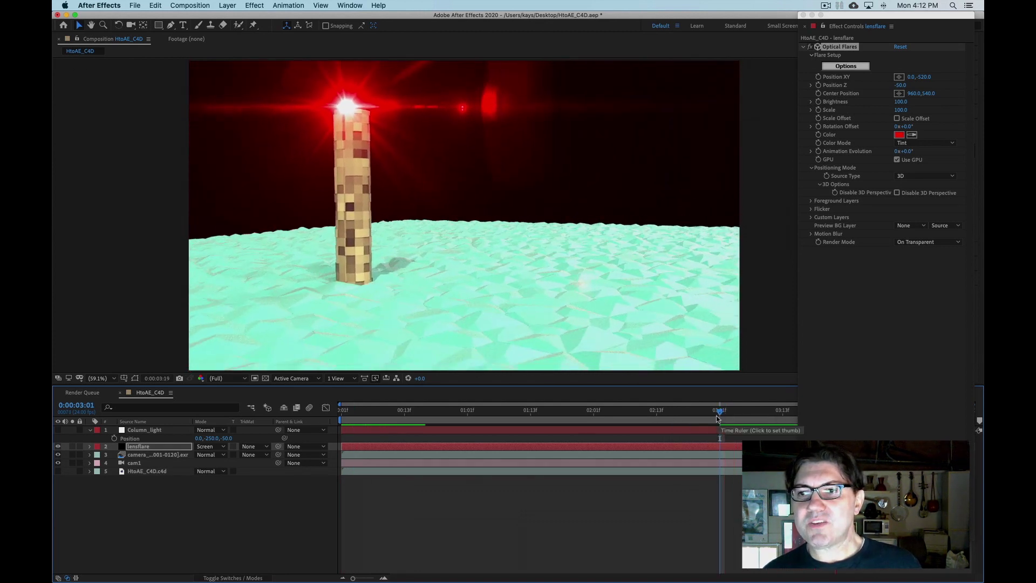
- Stop the preview, create a composition-sized black solid, and rename its layer Orb
key("space")
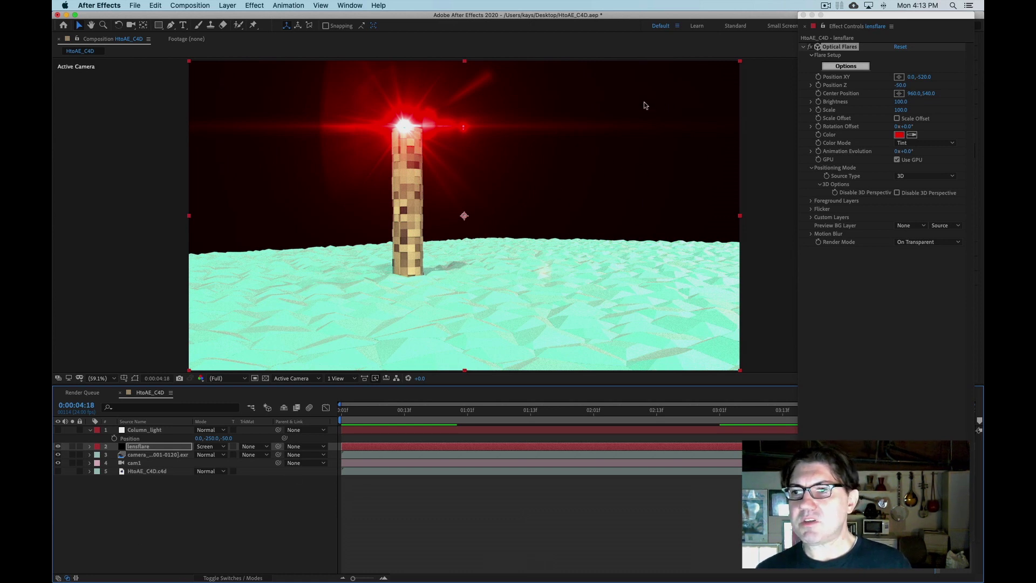
left_click(193, 527)
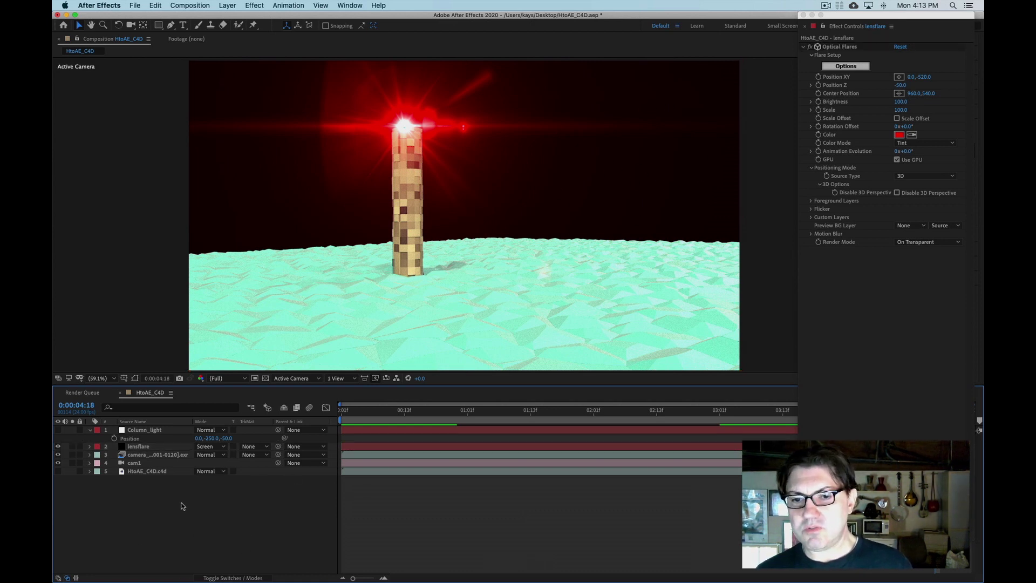
right_click(182, 505)
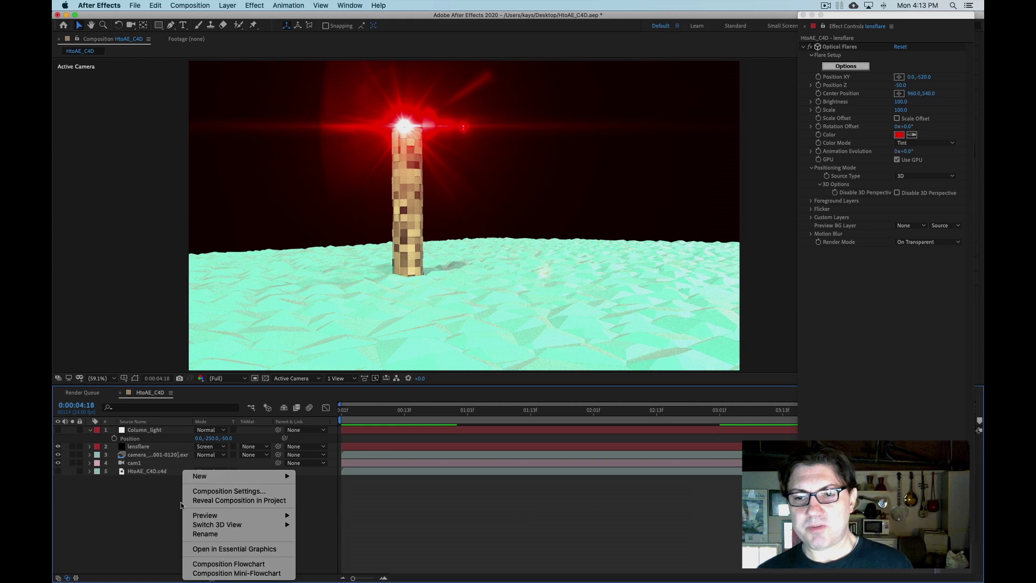
mouse_move(240, 477)
left_click(335, 500)
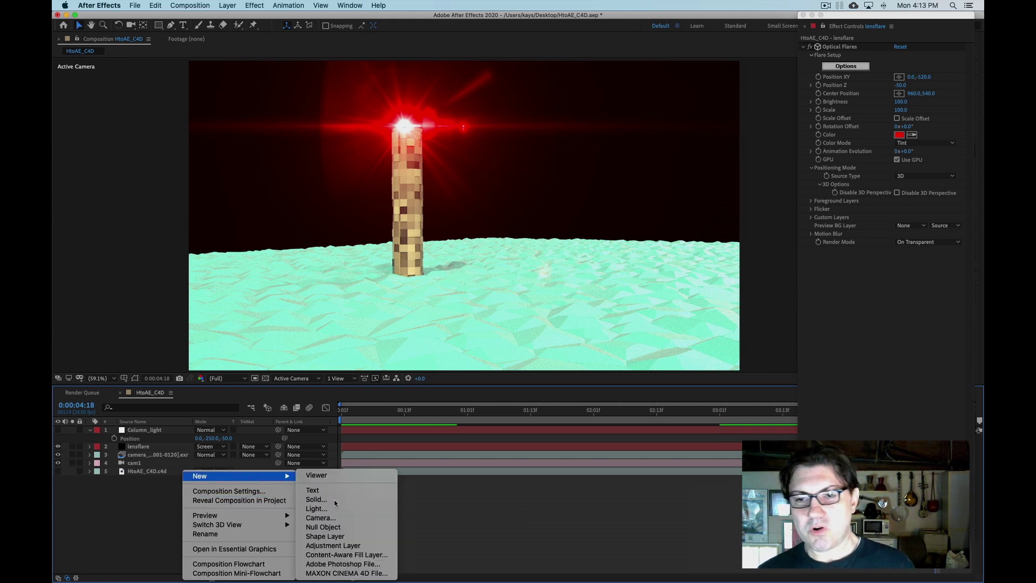
left_click(517, 328)
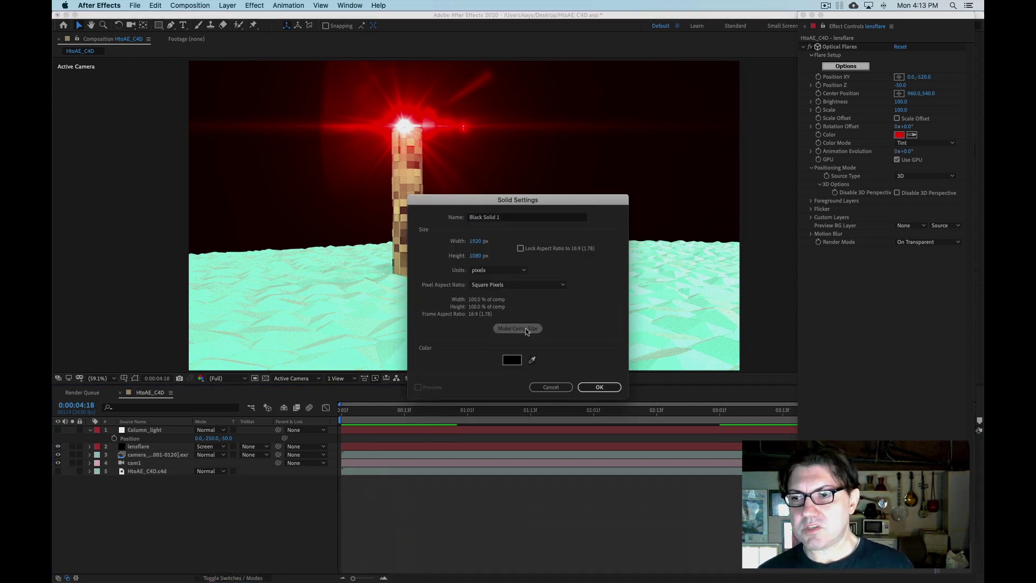
left_click(599, 387)
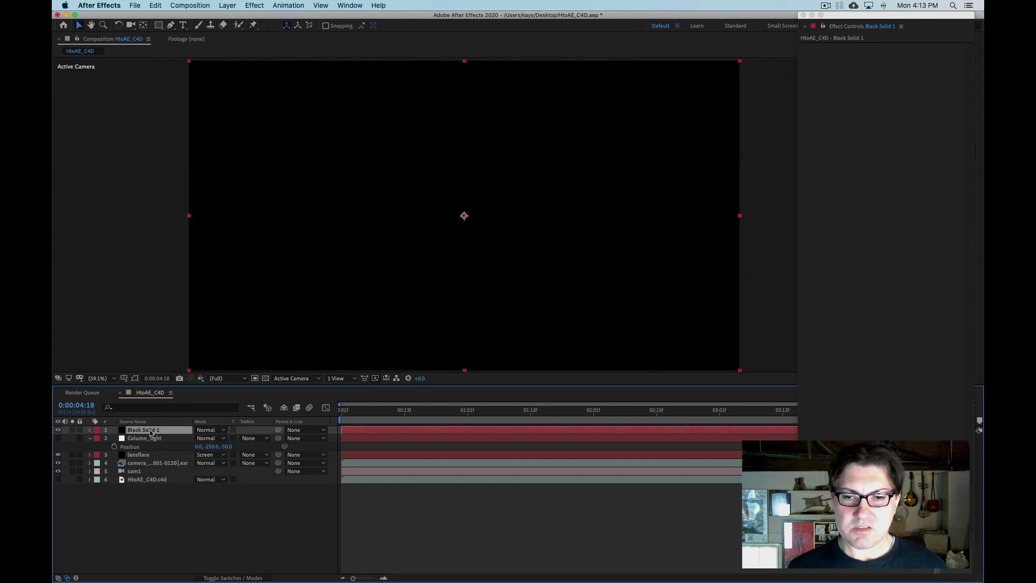
key("Return")
type("Orb")
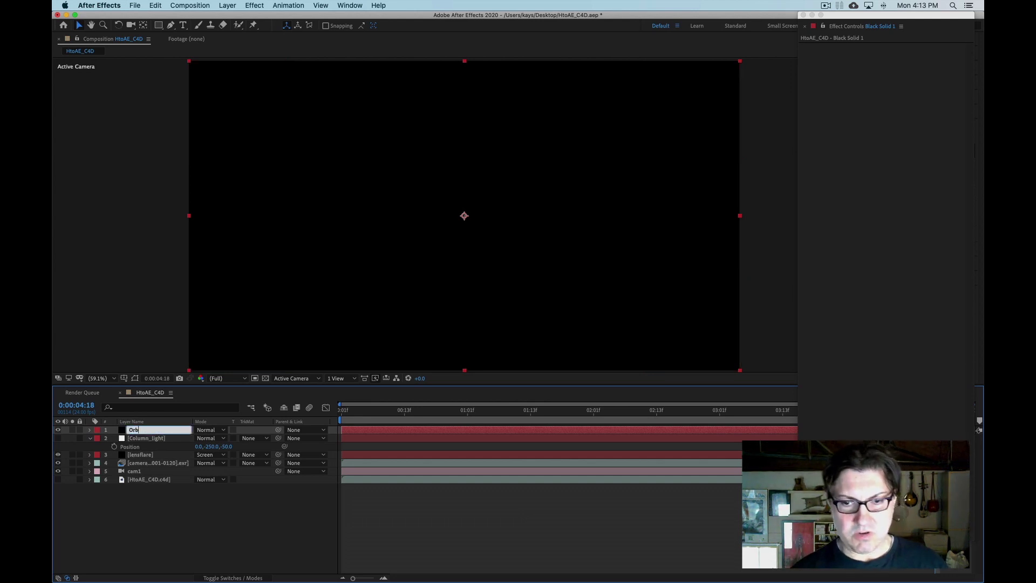
key("Return")
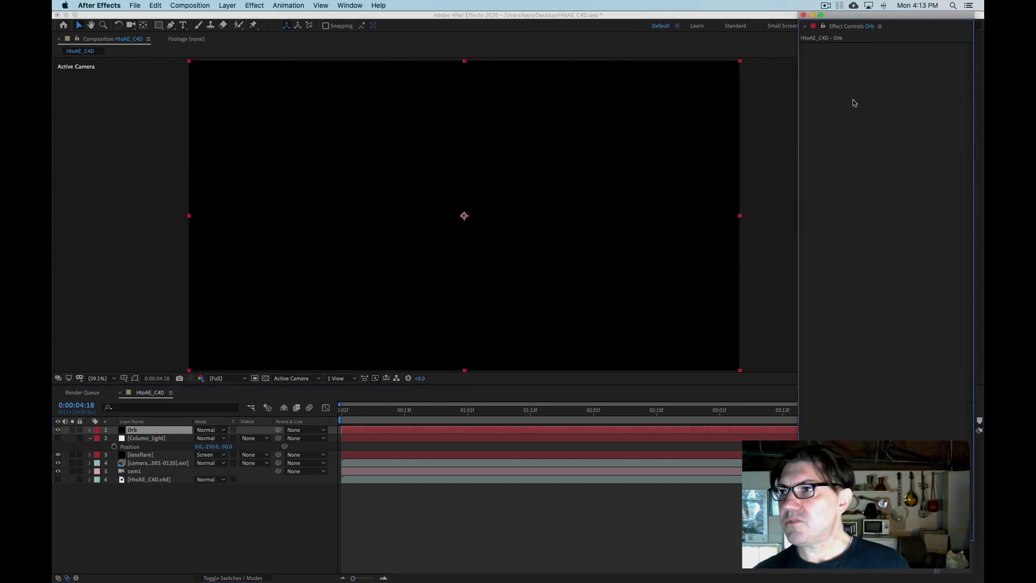
- Apply the Video Copilot VC Orb effect to the Orb layer
right_click(852, 99)
mouse_move(902, 363)
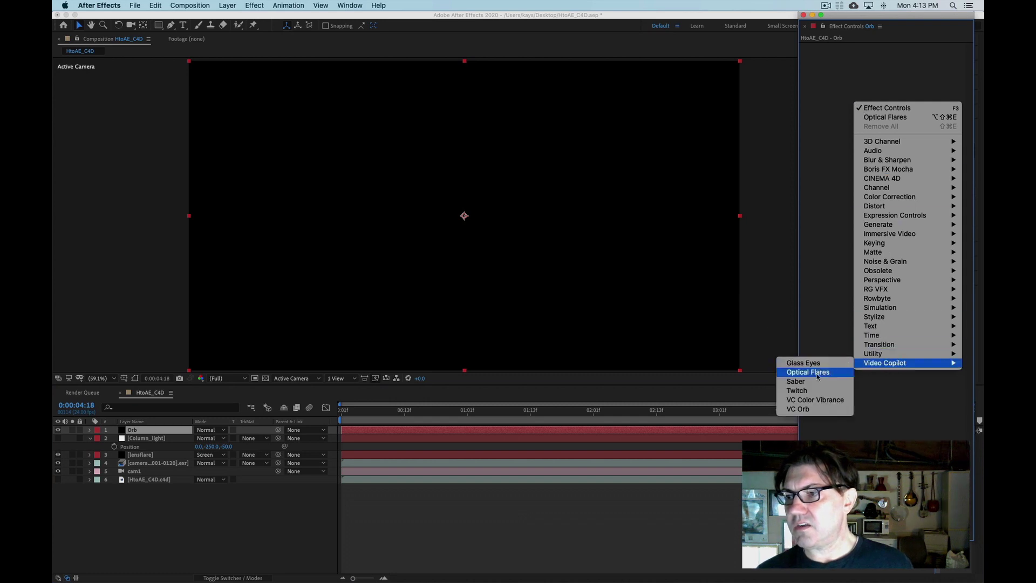
left_click(817, 413)
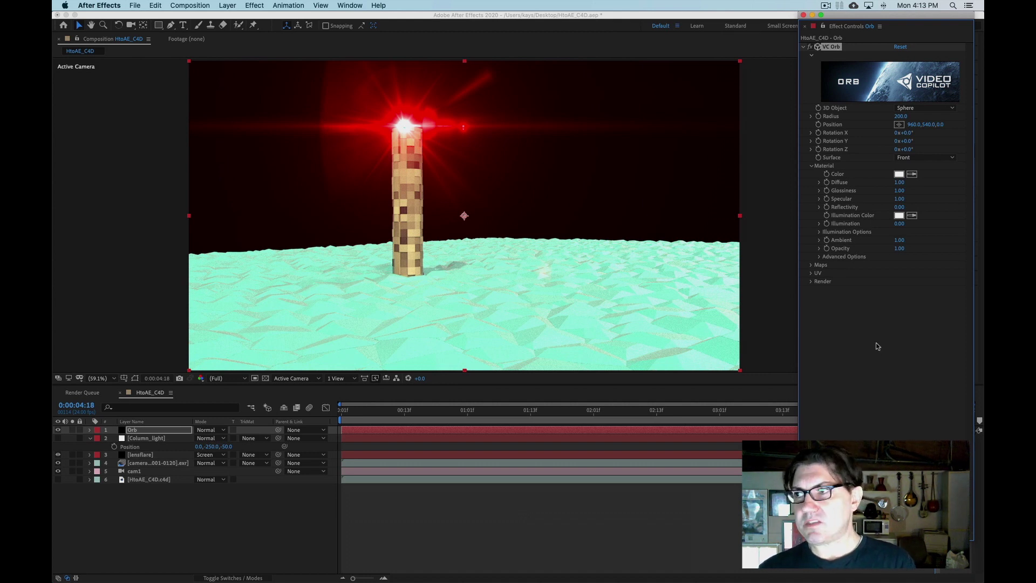
- Go to frame 0:00:00:01 and set the orb's X and Y position to 0, centering it at the scene origin
left_click(344, 413)
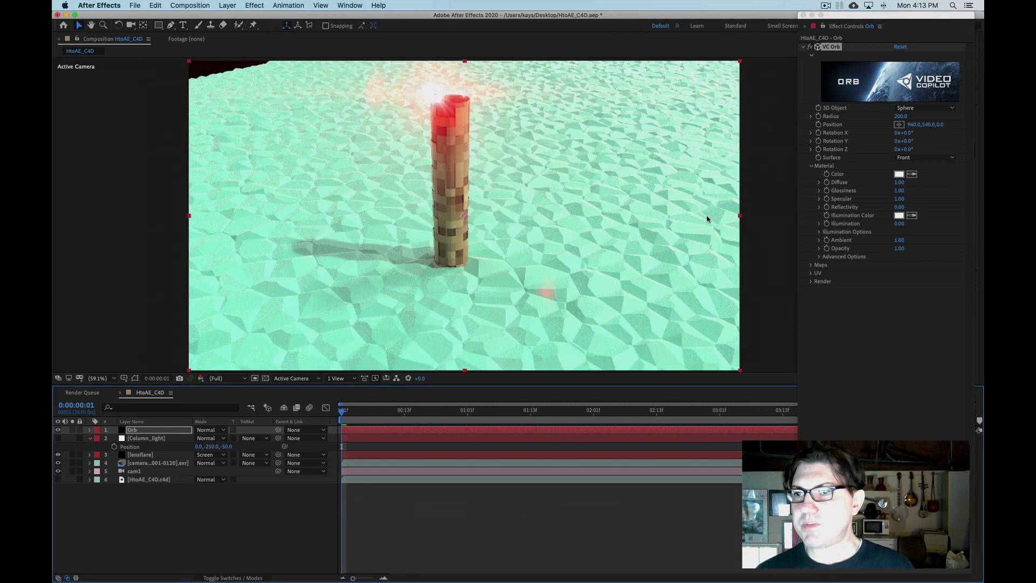
left_click(913, 126)
type("0")
key("Tab")
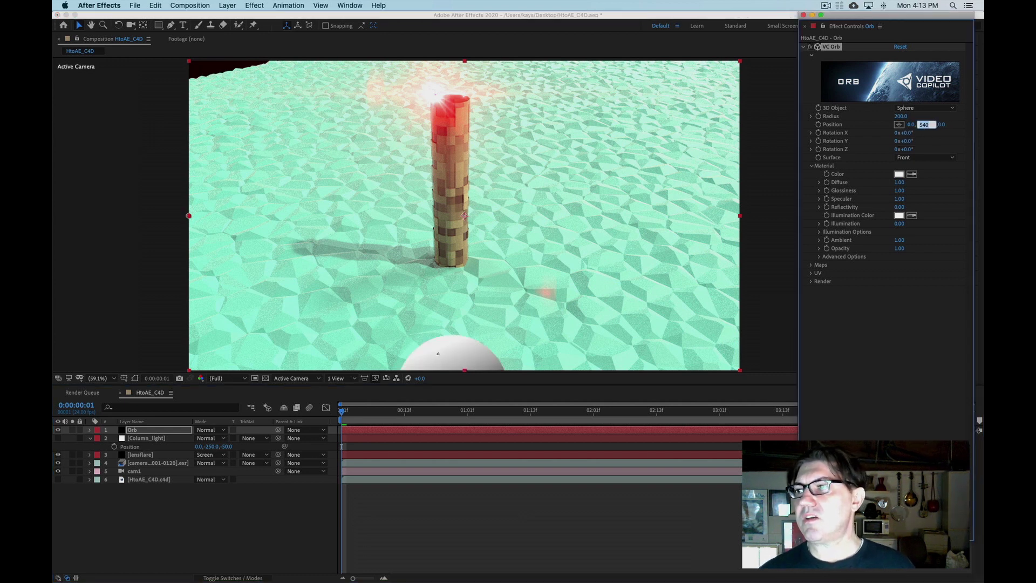
type("0")
key("Return")
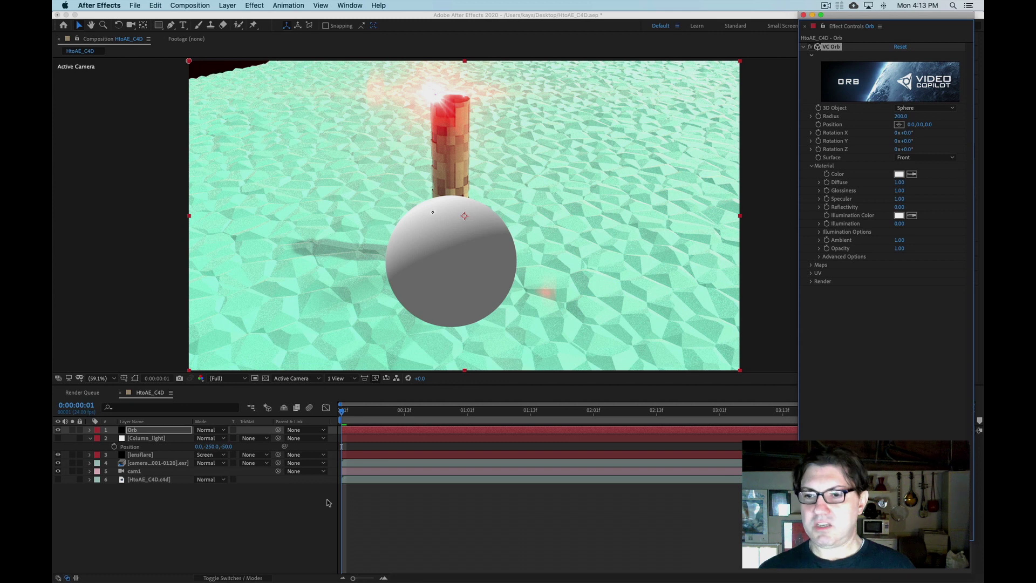
- Scrub through the animation to check how the orb tracks the scene, save the project, and deselect the layer
mouse_move(358, 413)
left_mouse_down()
mouse_move(721, 431)
mouse_move(342, 419)
left_mouse_up()
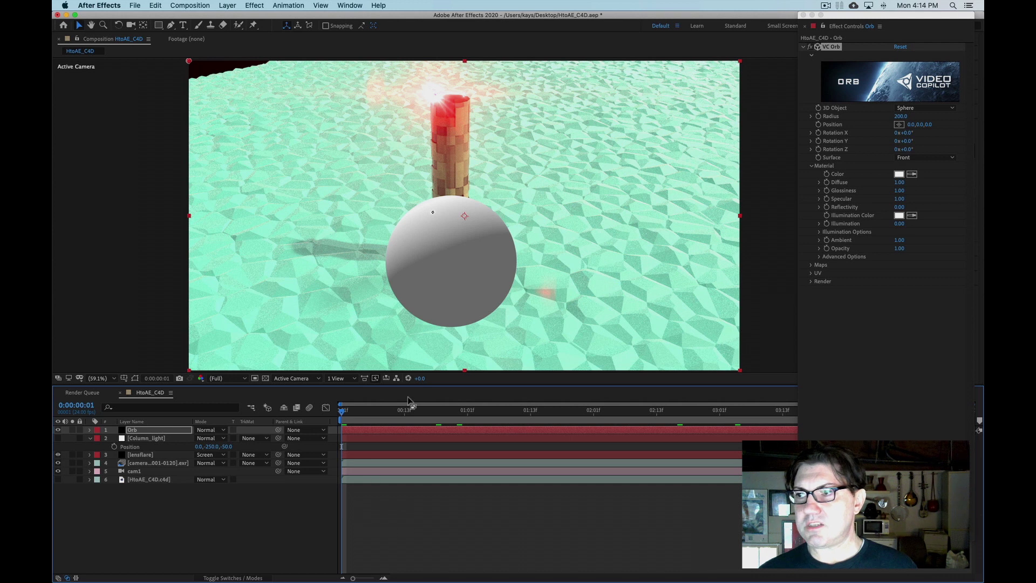
key("super+s")
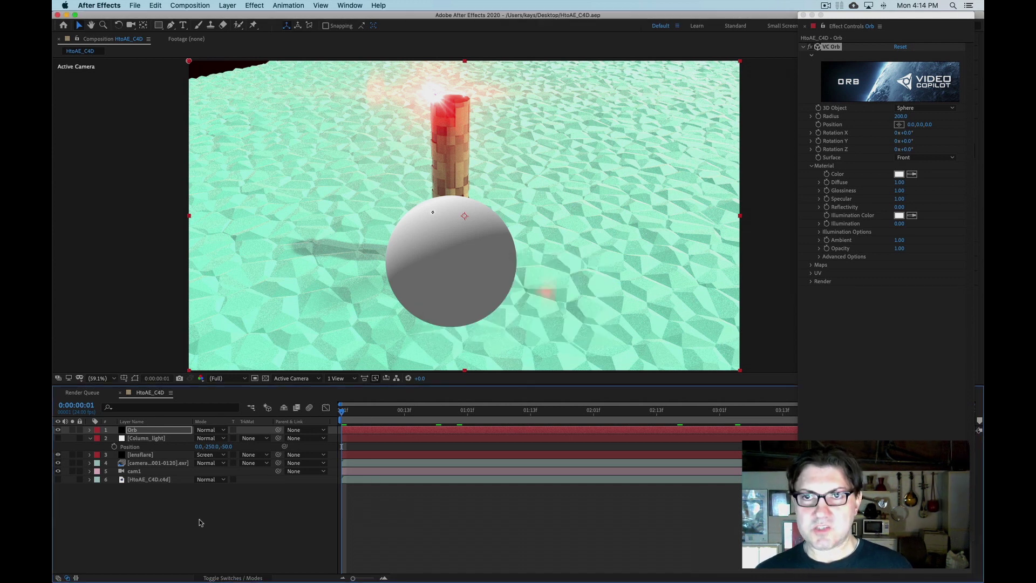
left_click(199, 523)
- Import stars+milky_way.jpg from the Planetary Textures folder inside Stock Photos on the XFX drive
left_click(138, 8)
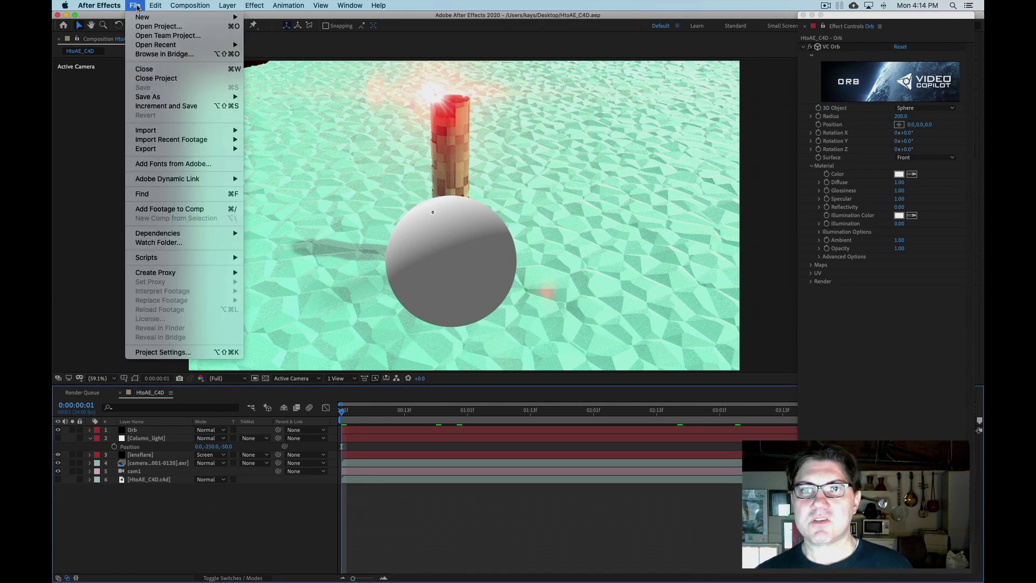
mouse_move(204, 133)
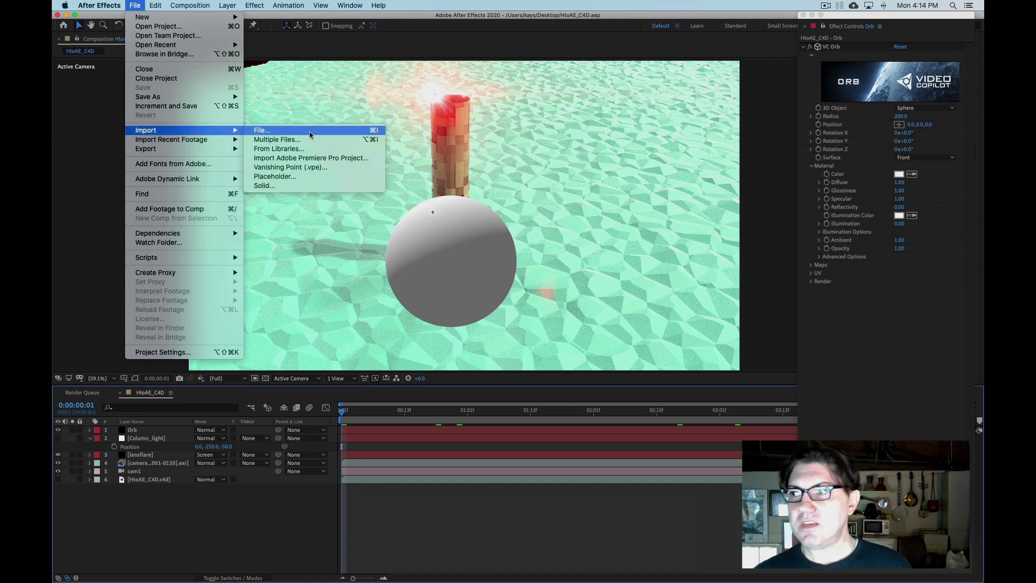
left_click(310, 134)
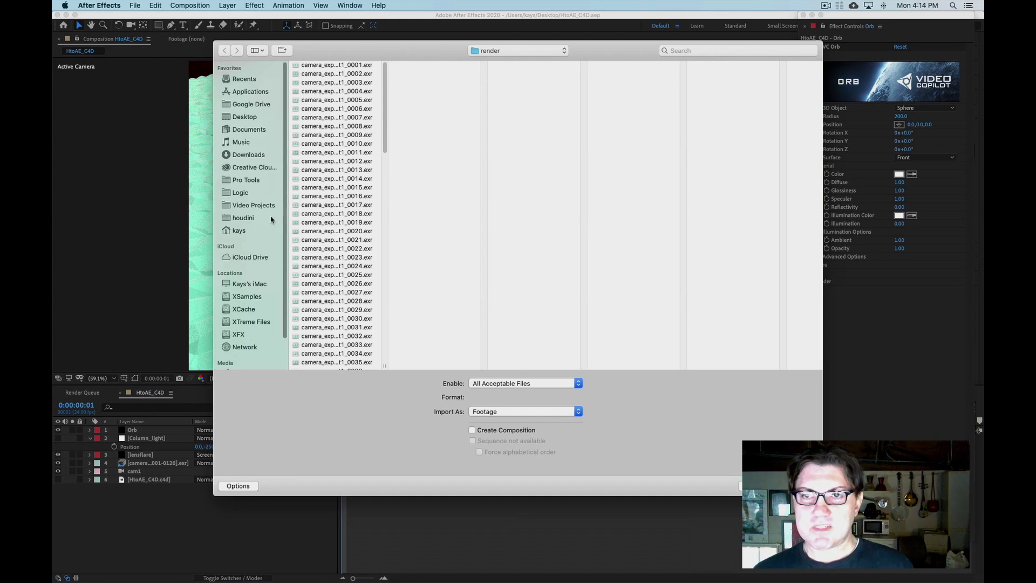
left_click(250, 334)
left_click(336, 101)
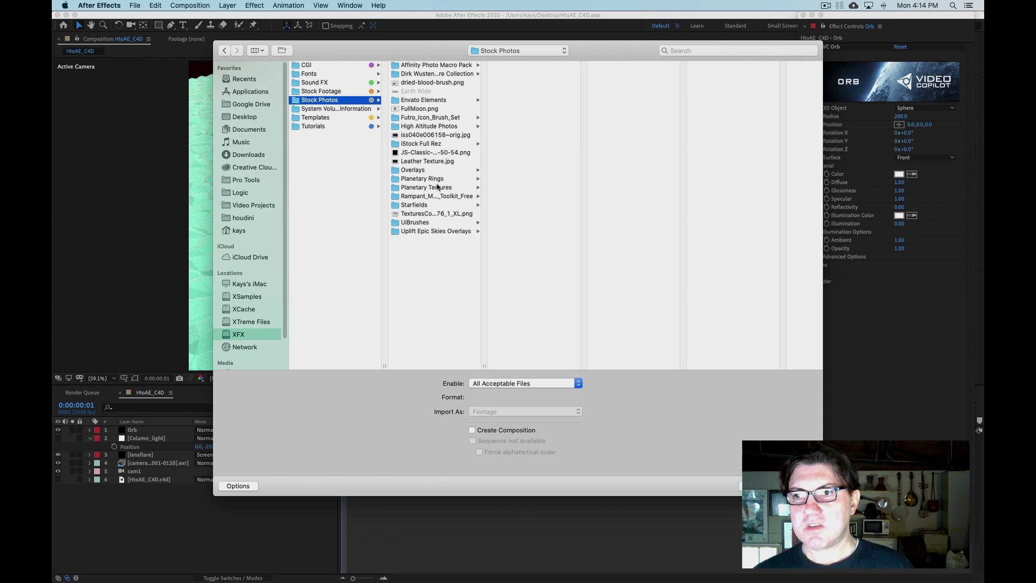
left_click(437, 187)
left_click(527, 214)
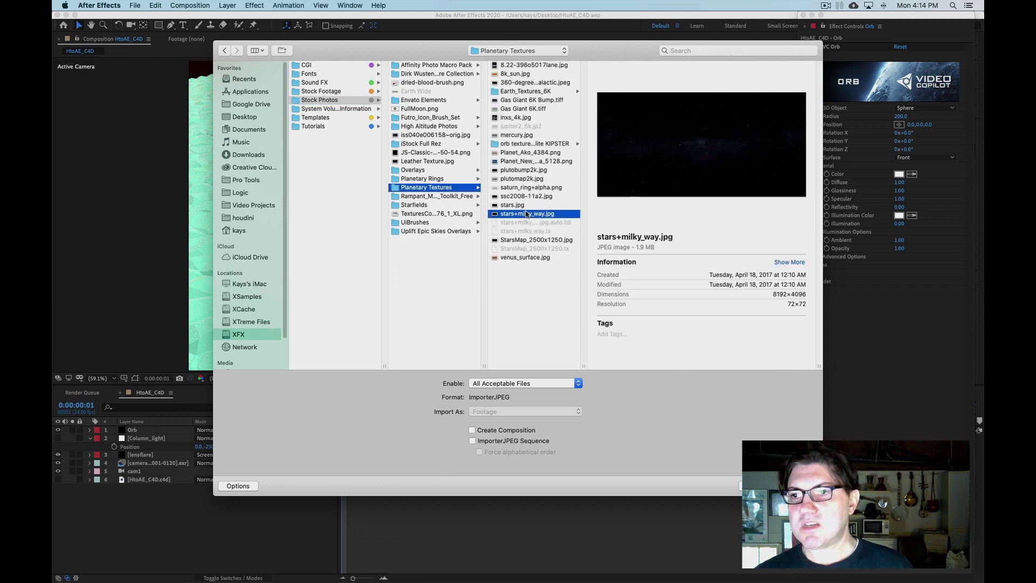
key("Return")
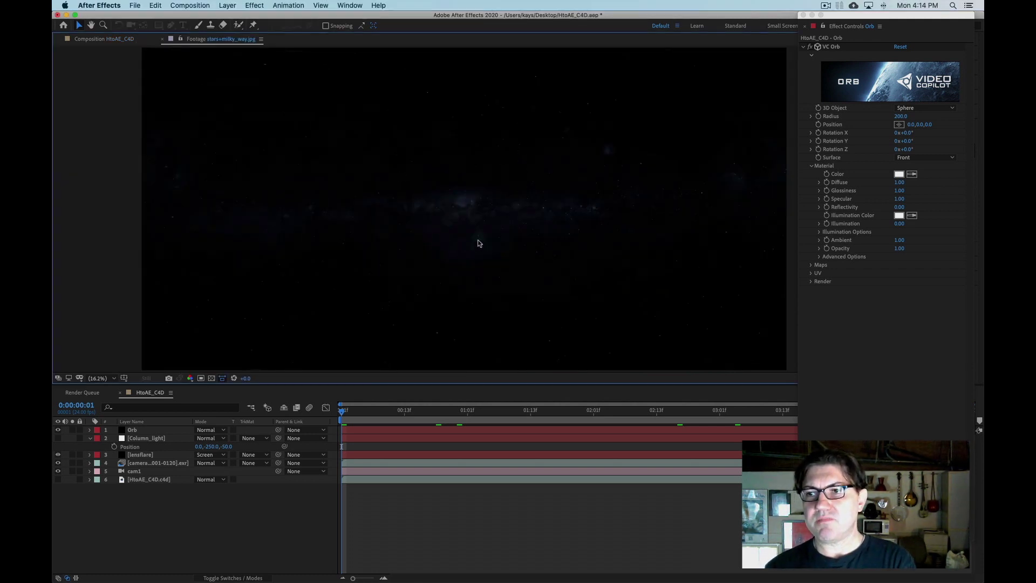
- Raise the footage viewer's exposure to inspect the stars+milky_way.jpg image, and reset the exposure
left_click_drag(243, 378, 279, 378)
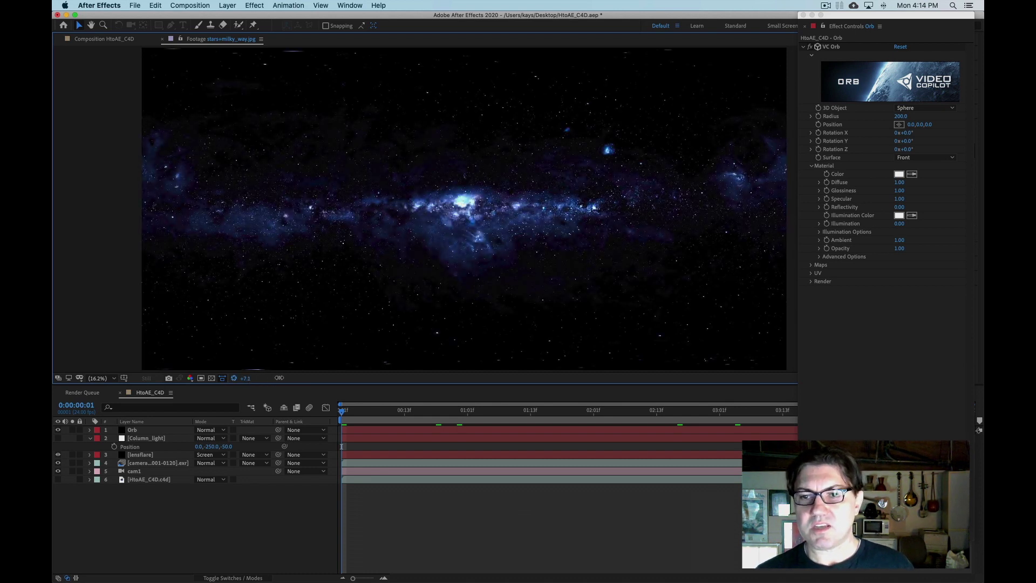
left_click(233, 378)
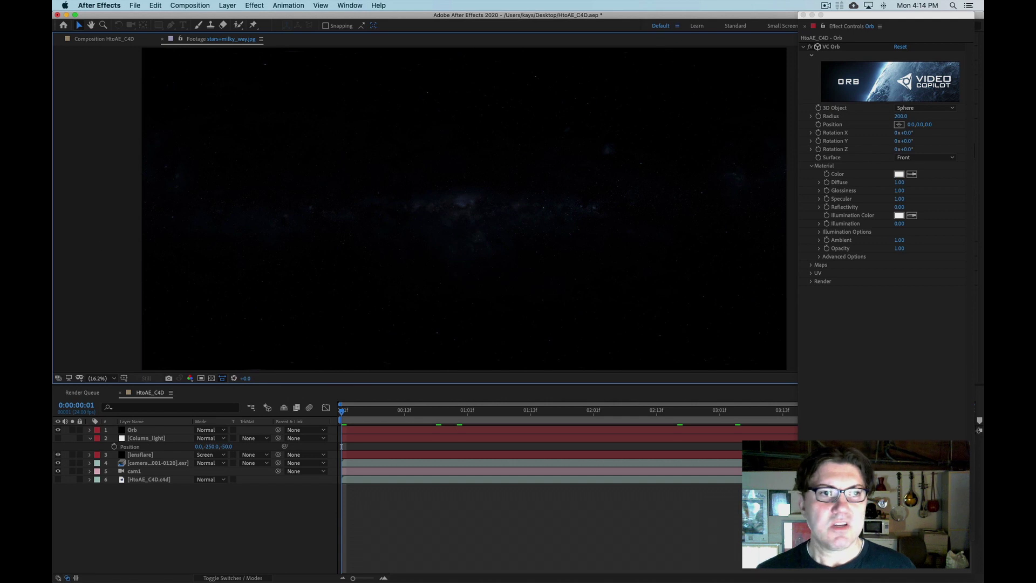
- Add stars+milky_way.jpg as a hidden layer beneath all others and assign it as the Orb's Diffuse Layer map
left_click_drag(90, 408, 139, 505)
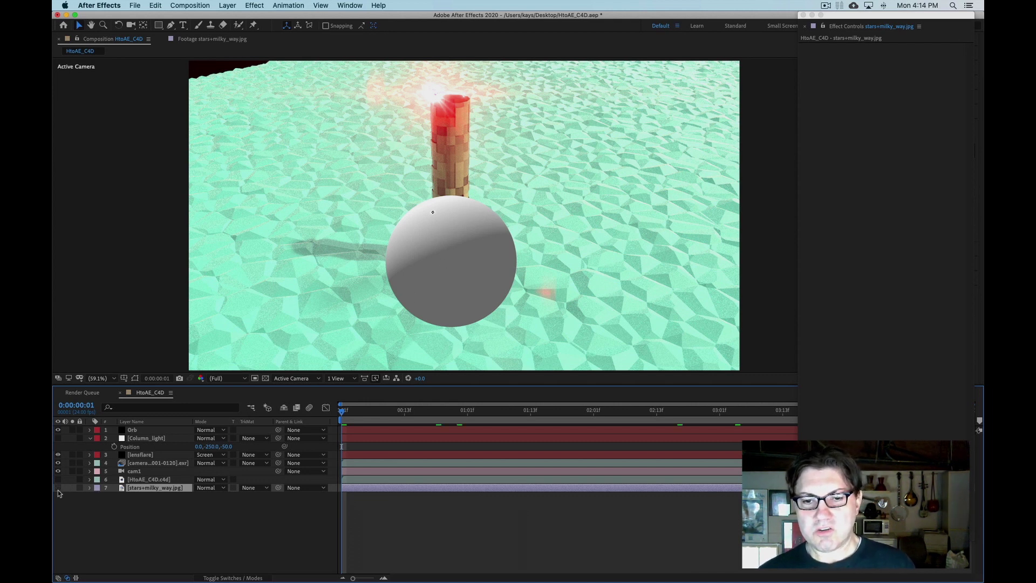
left_click(140, 431)
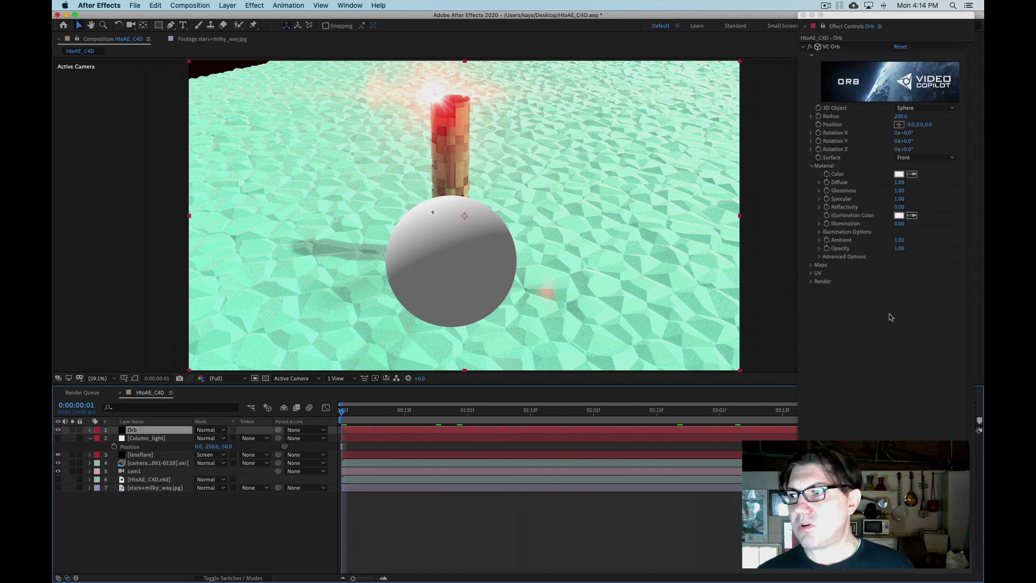
left_click(811, 266)
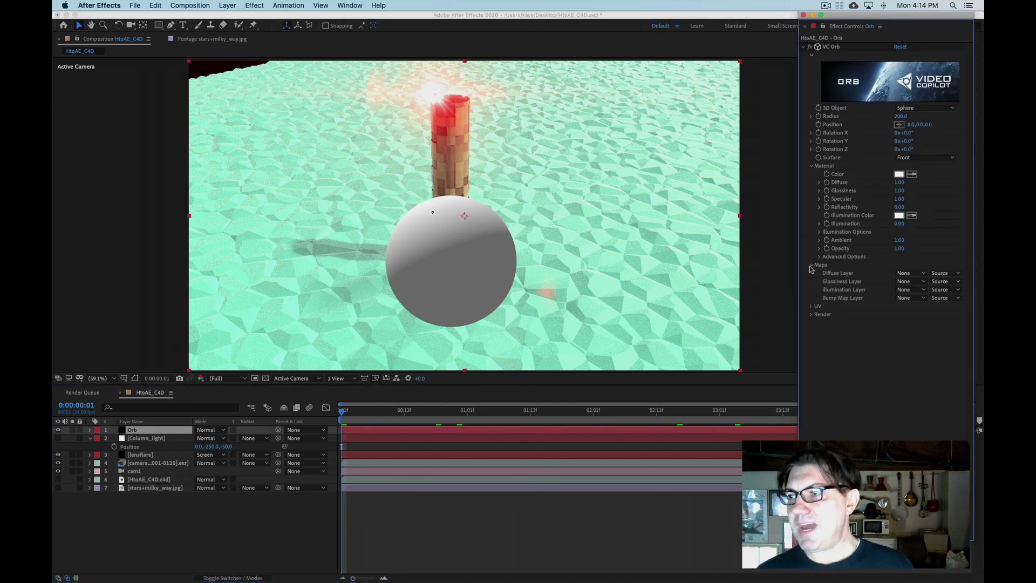
left_click(912, 274)
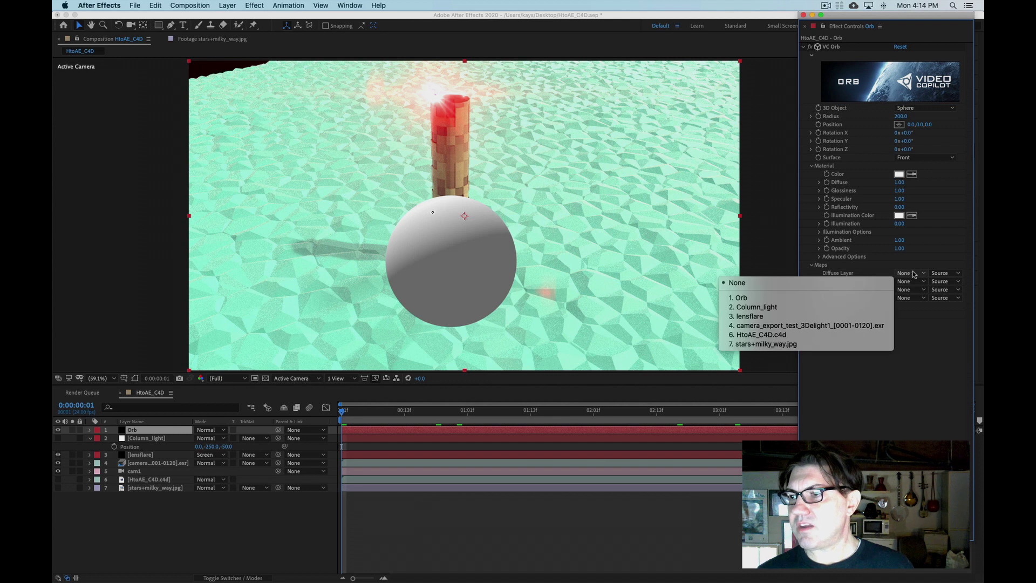
left_click(766, 345)
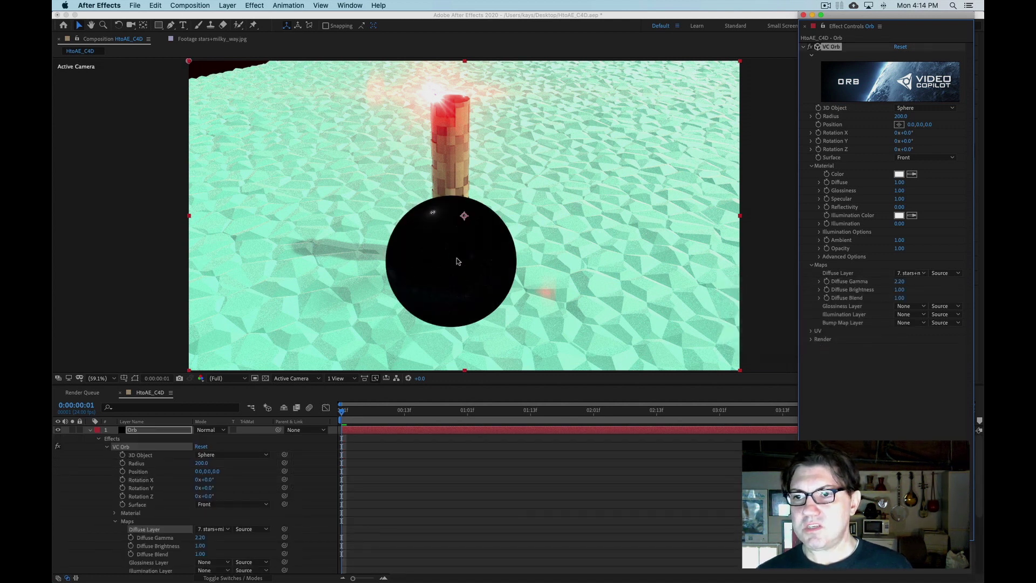
left_click(90, 430)
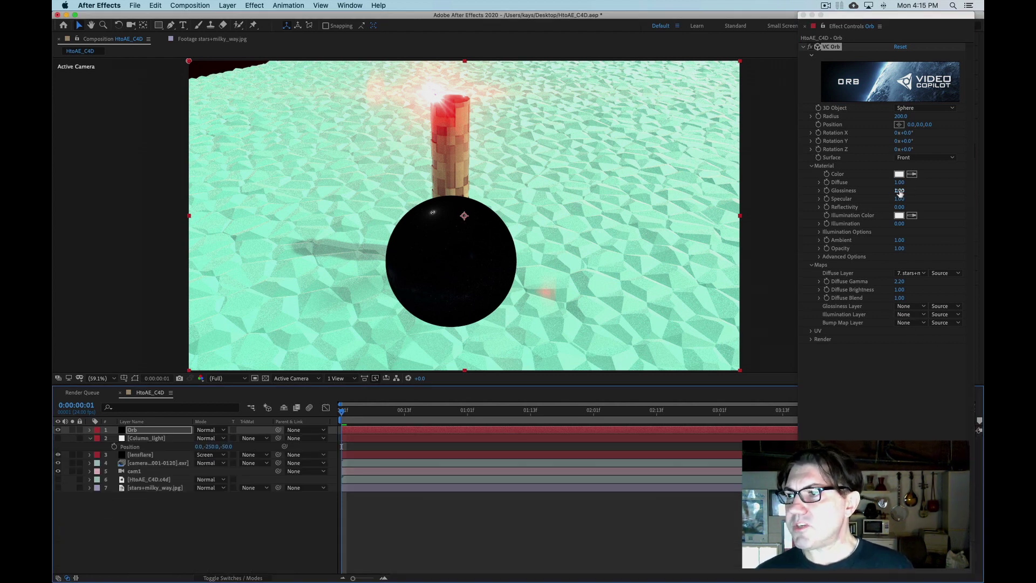
- Set both the Glossiness and the Specular of the Orb's material to 0
left_click(899, 191)
type("0")
key("Return")
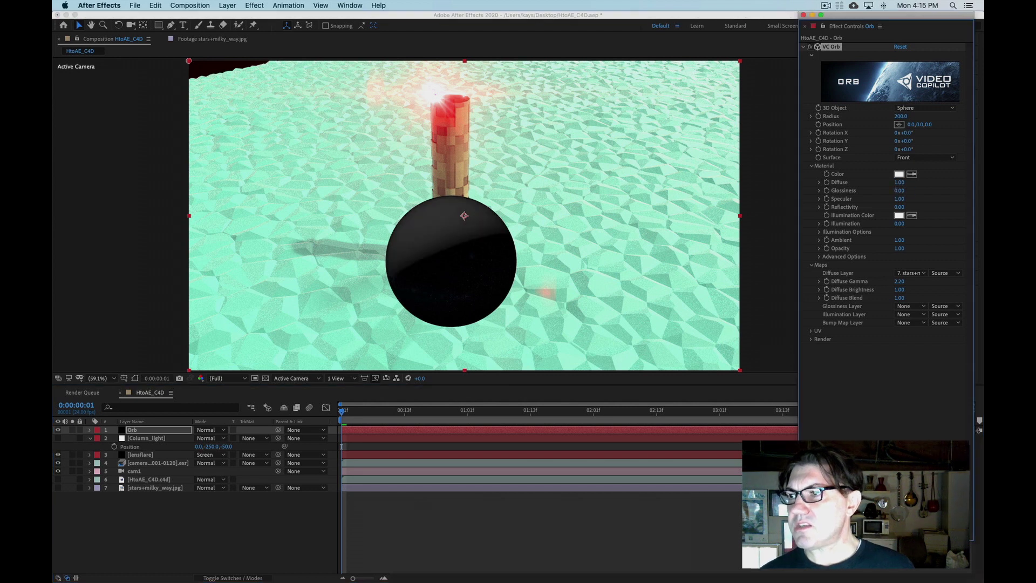
left_click(902, 200)
type("0")
key("Return")
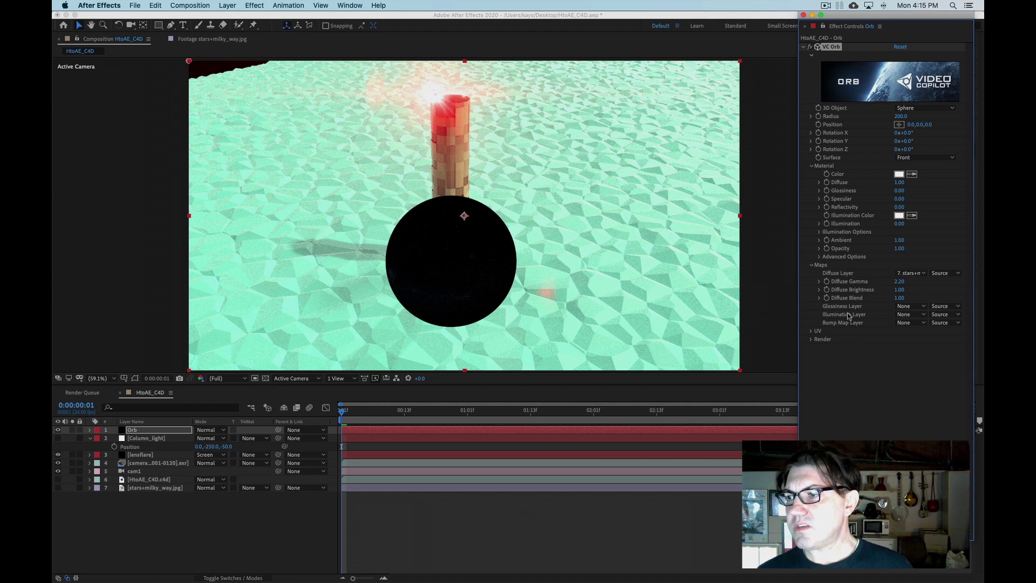
- Assign stars+milky_way.jpg as the Orb's Illumination Layer map and collapse the Orb layer's properties
left_click(915, 316)
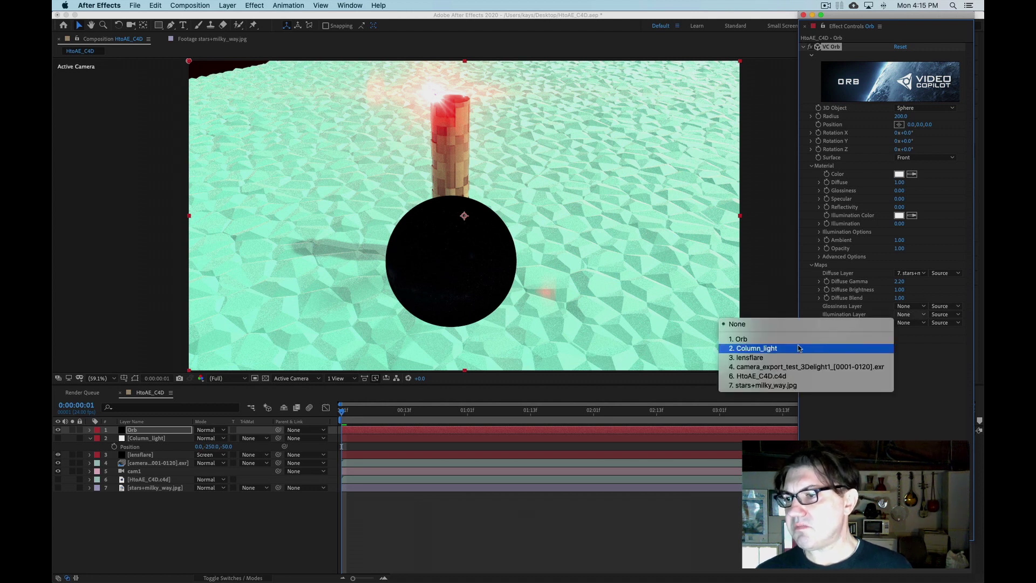
left_click(799, 385)
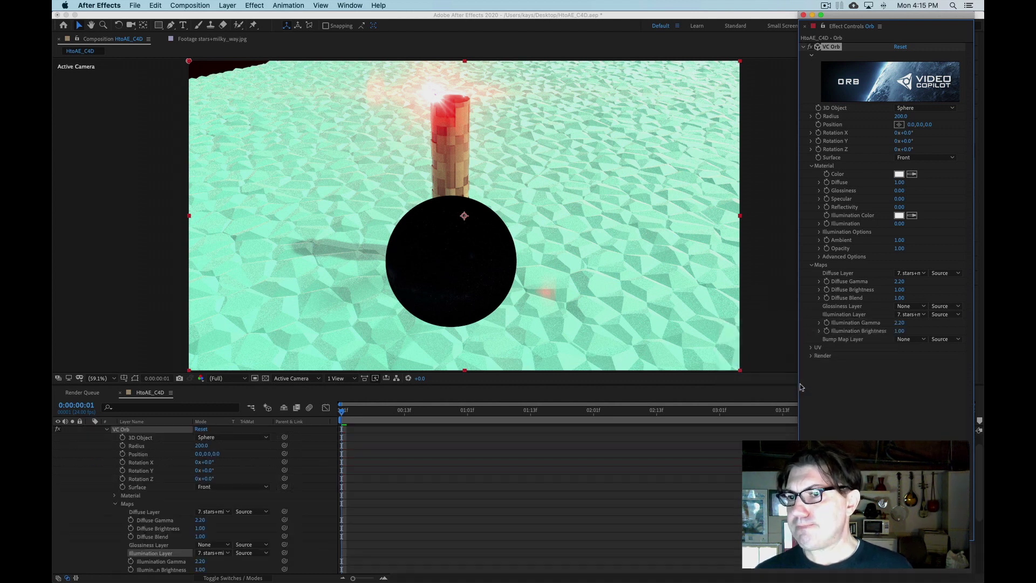
left_click(107, 429)
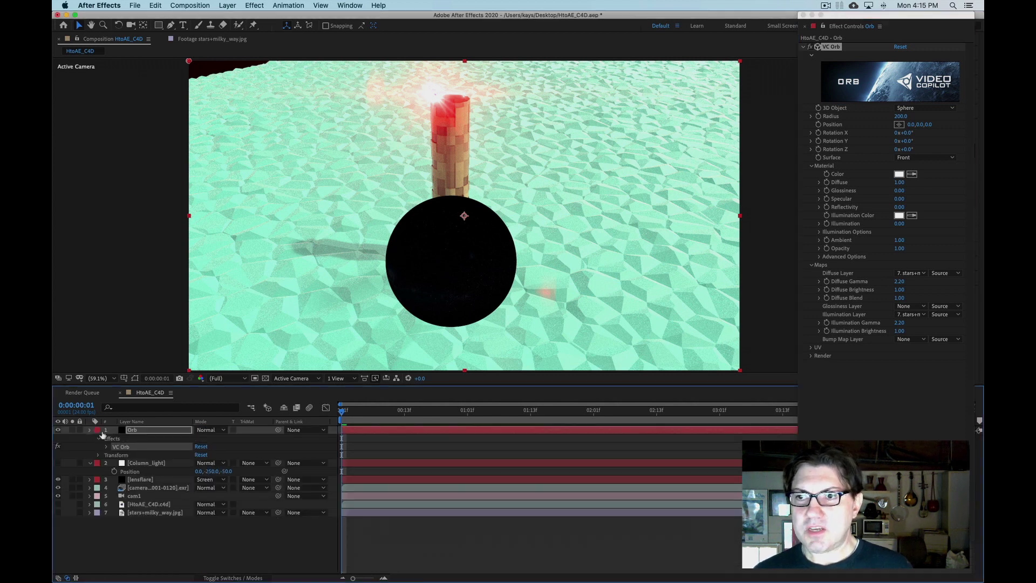
left_click(90, 429)
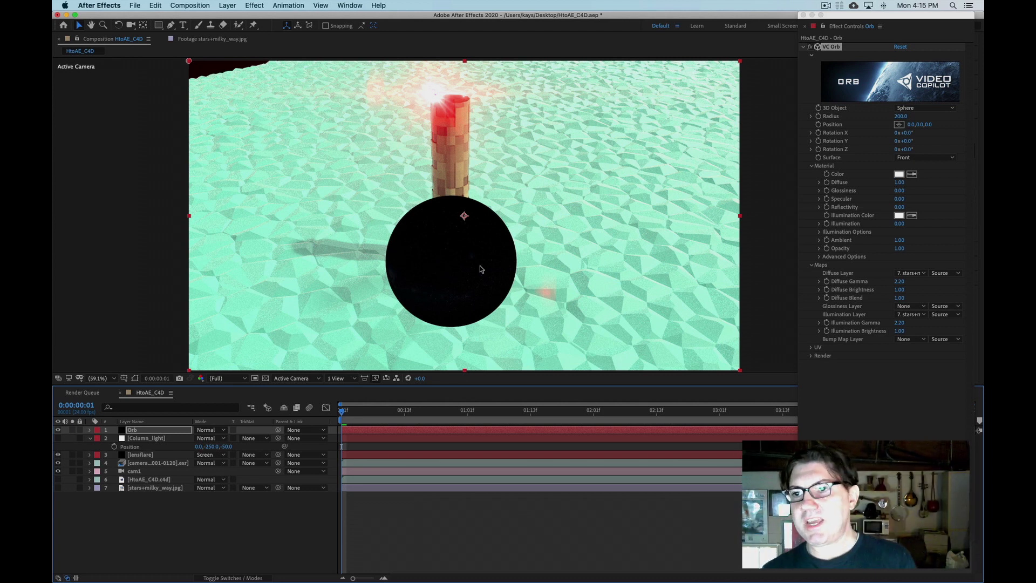
- Set the Orb's radius to 50000 and check the result at other frames of the composition
left_click(900, 118)
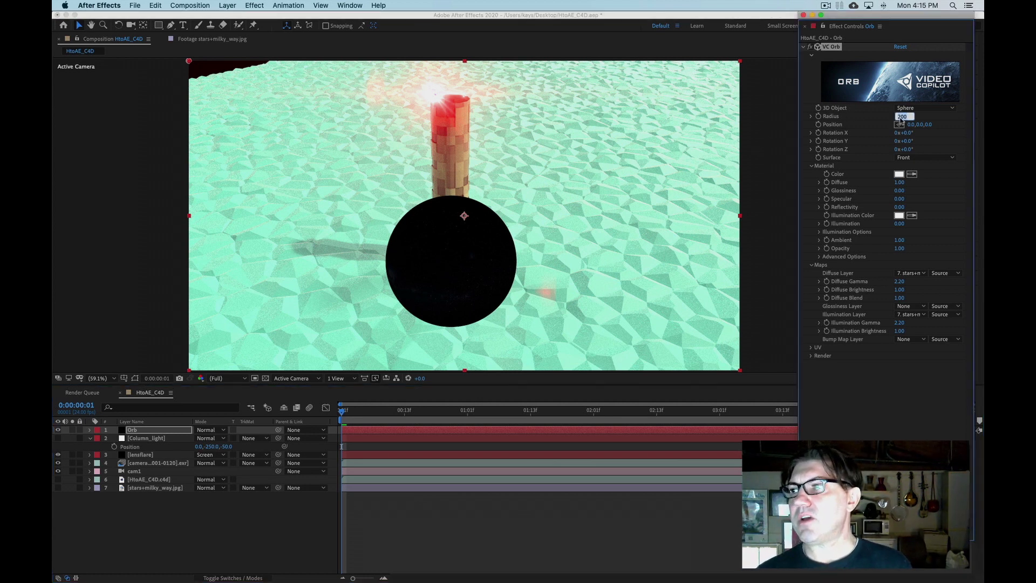
type("50000")
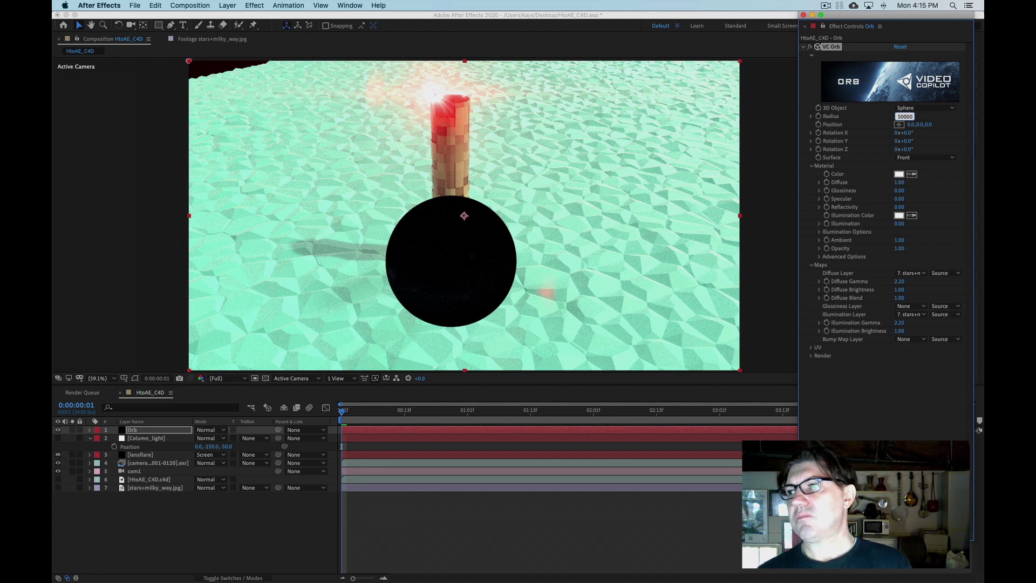
key("Return")
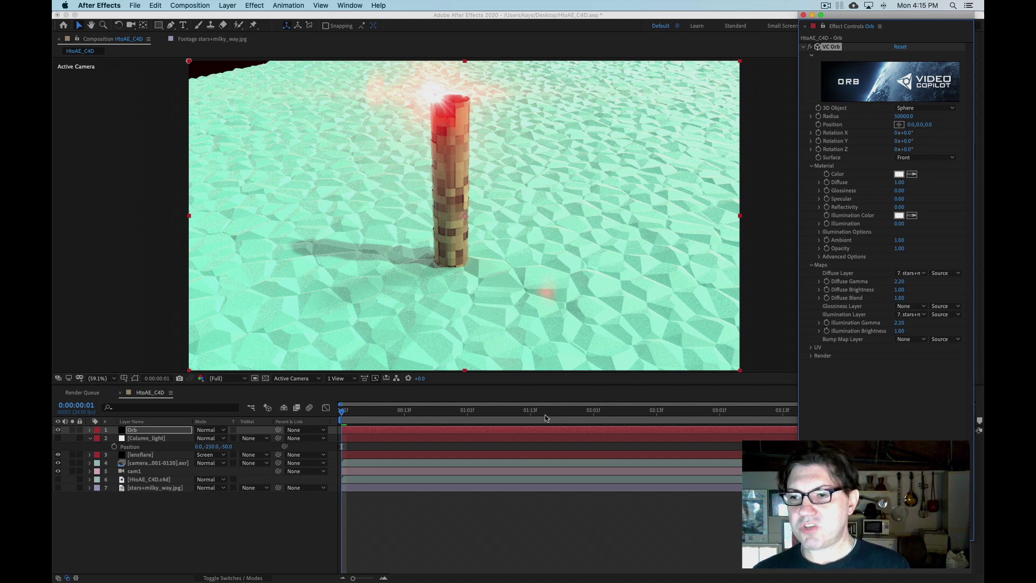
left_click(573, 412)
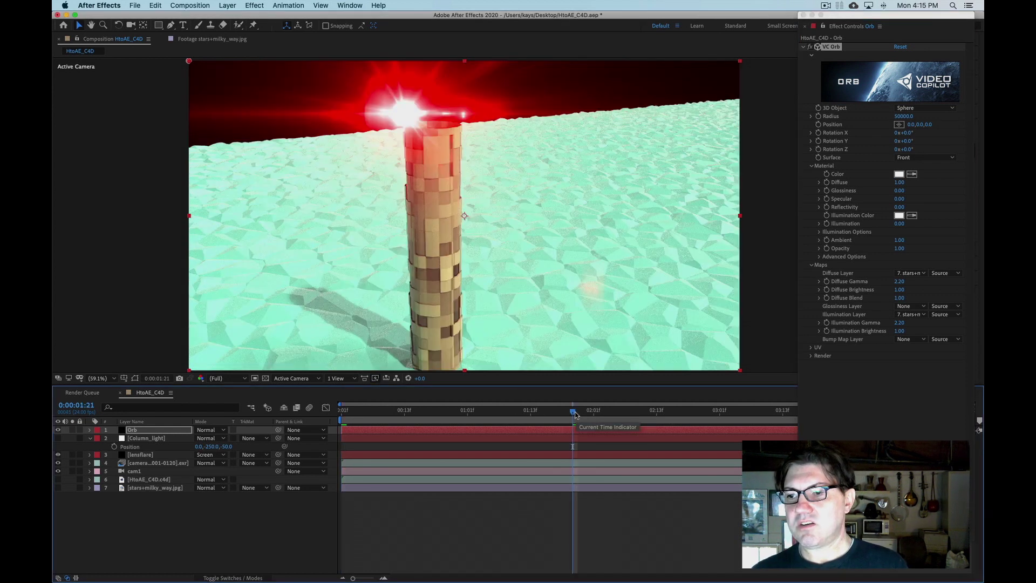
left_click_drag(573, 413, 662, 412)
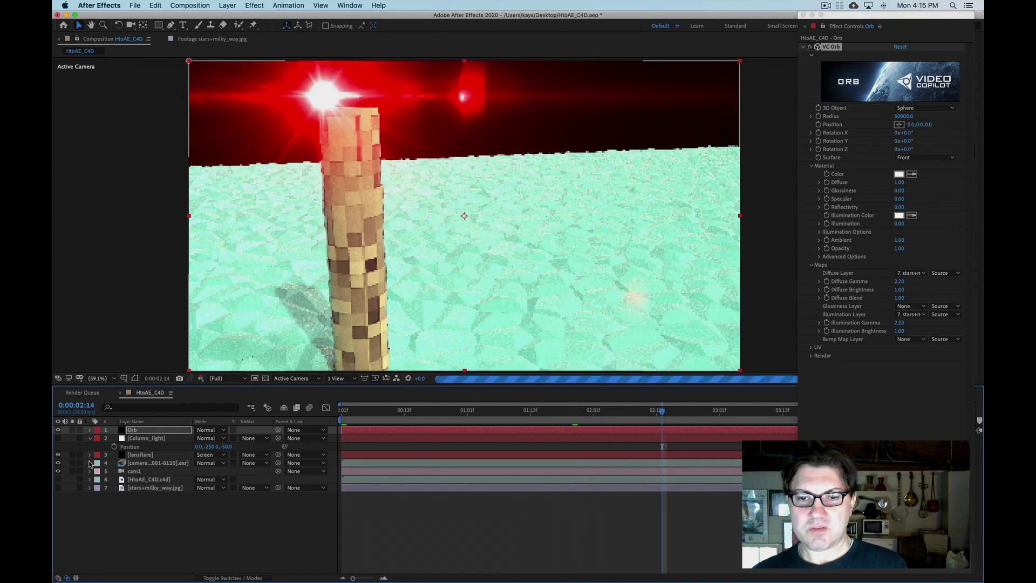
- Hide the lensflare layer and set the Orb's rendered surface to Back
left_click(58, 455)
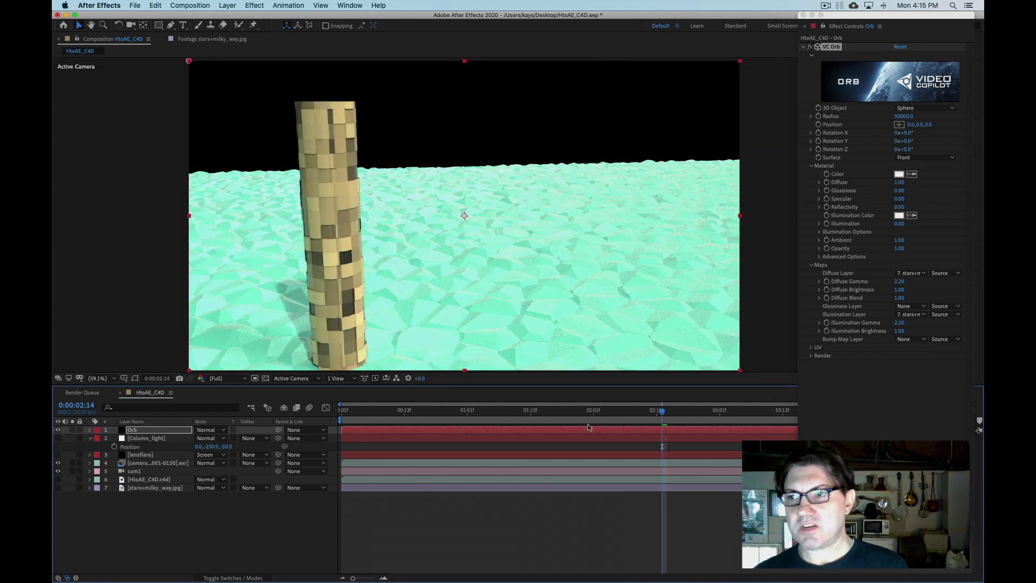
key("space")
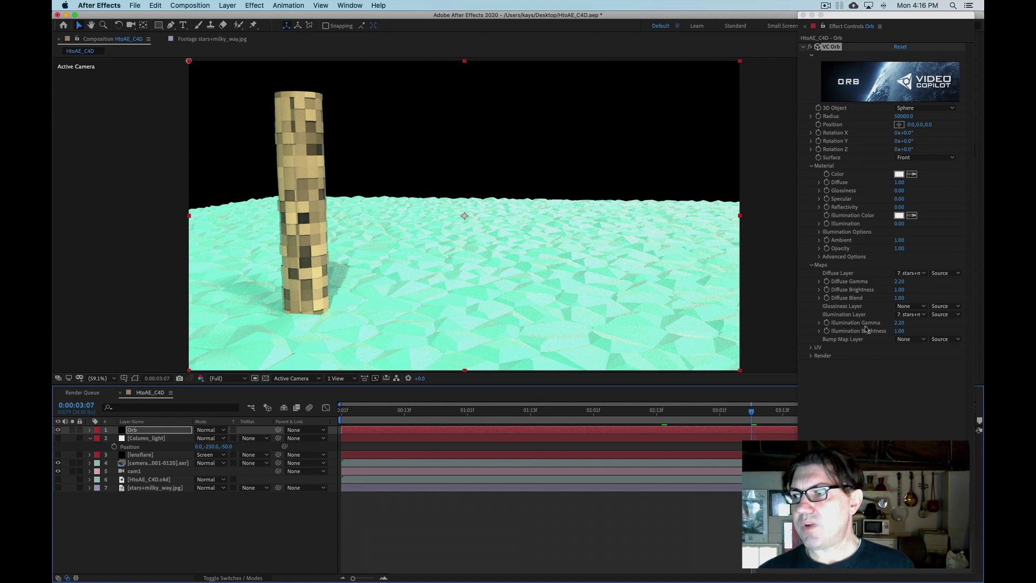
left_click(912, 157)
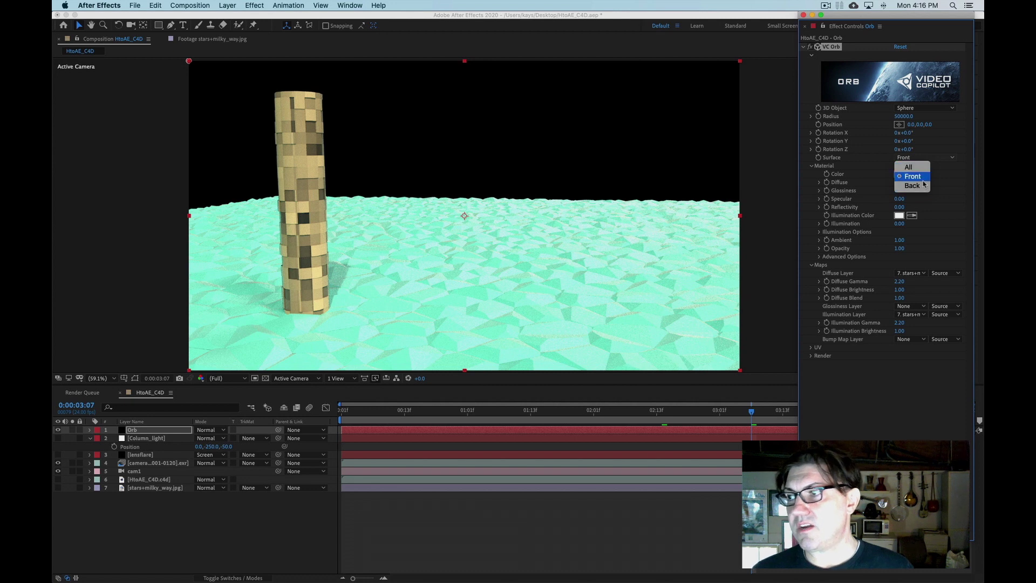
left_click(912, 185)
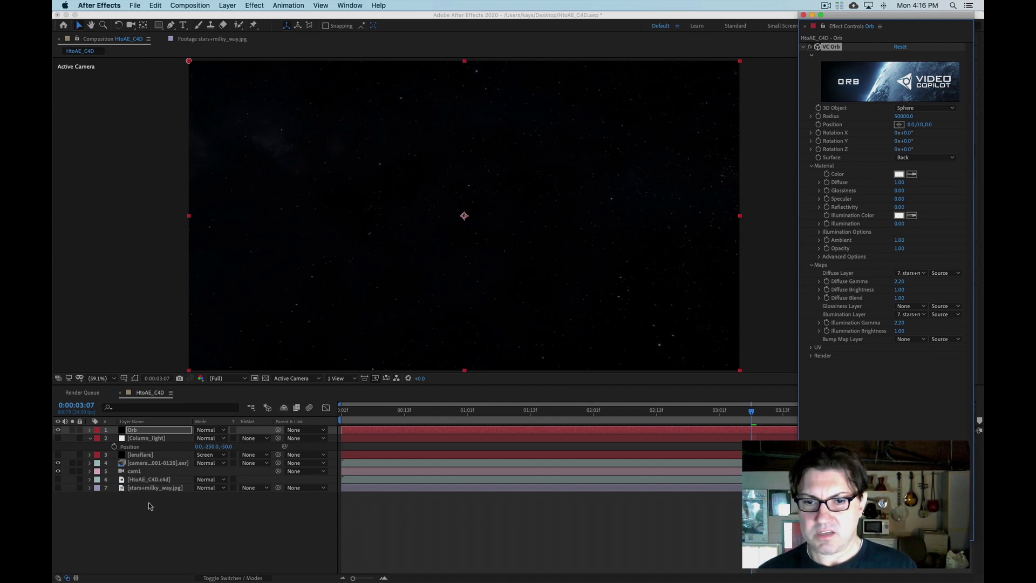
- Move the camera EXR sequence layer to the top of the stack, above the Orb, and preview the animation
left_click(152, 464)
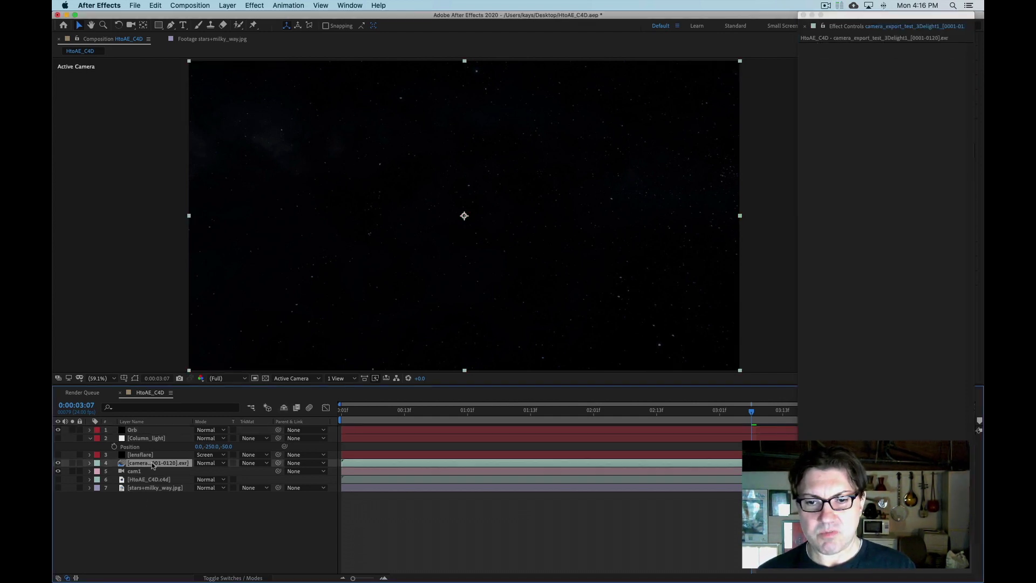
left_click_drag(148, 466, 141, 431)
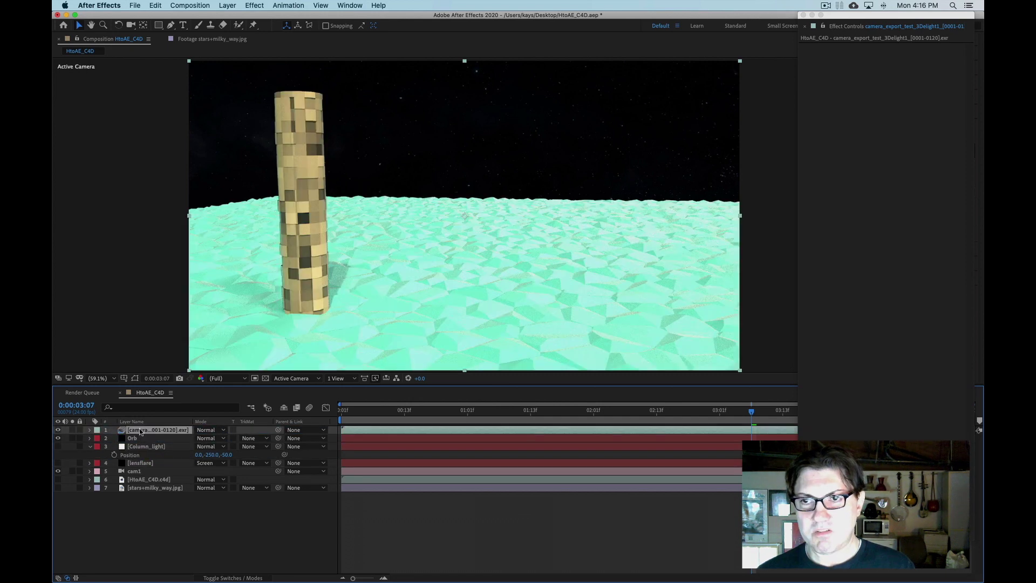
left_click(558, 414)
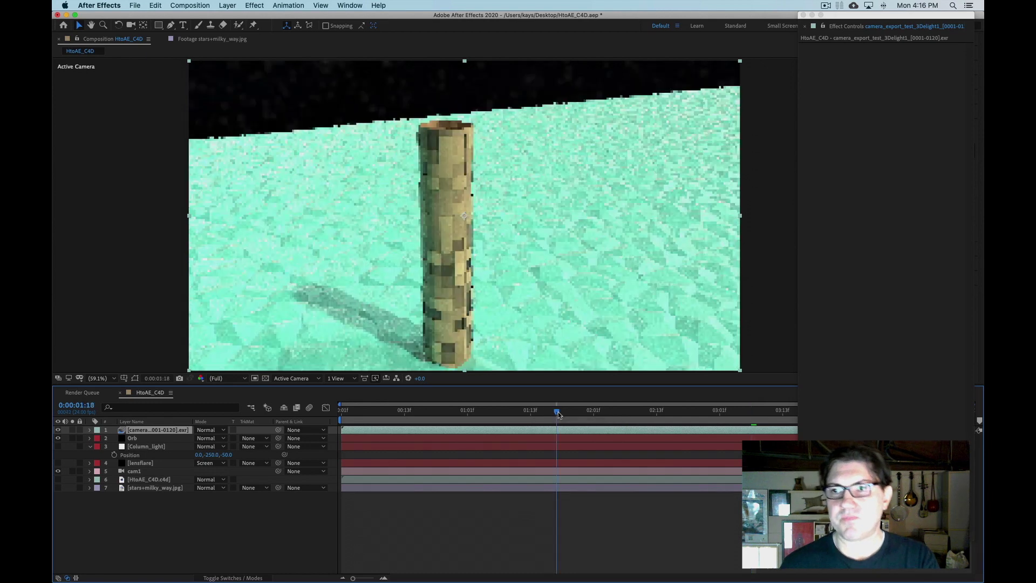
left_click_drag(558, 412, 625, 399)
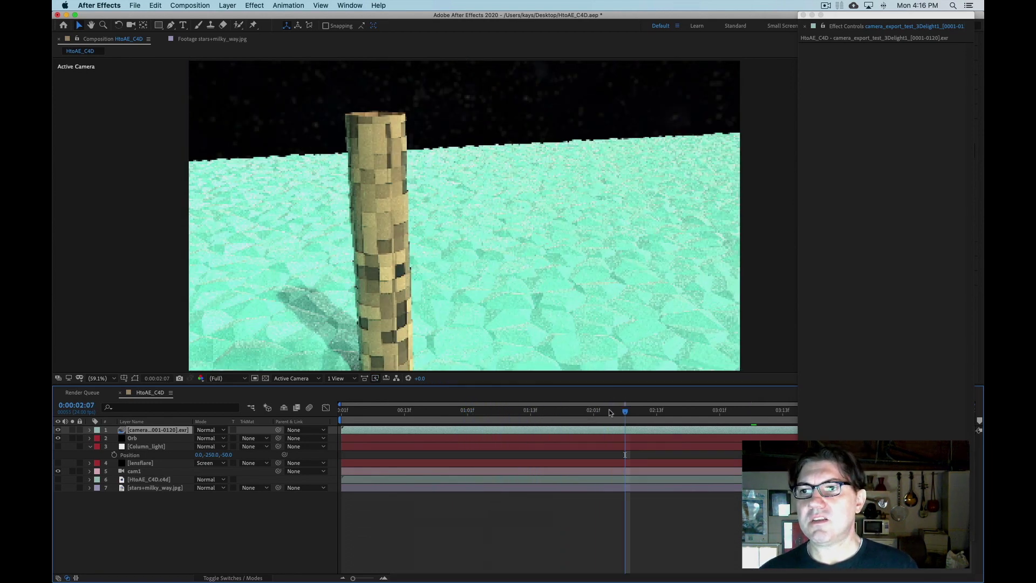
key("space")
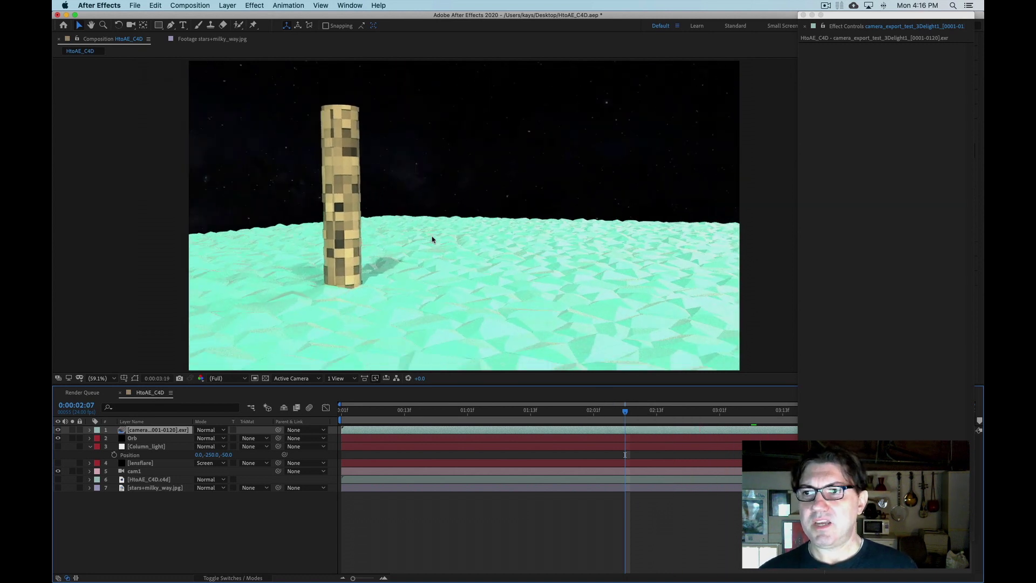
key("space")
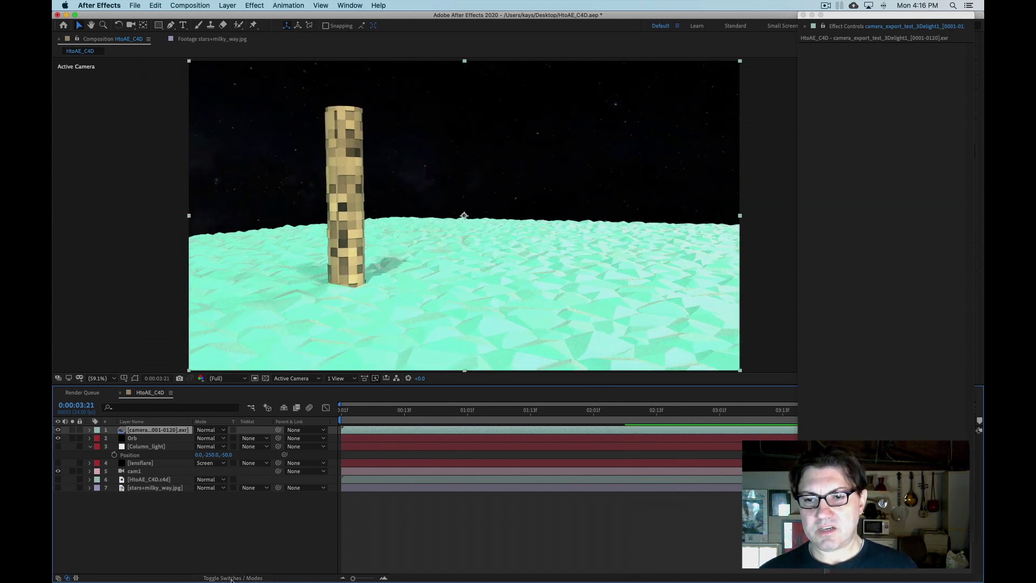
- Enable motion blur for the Orb layer and for the composition
left_click(231, 578)
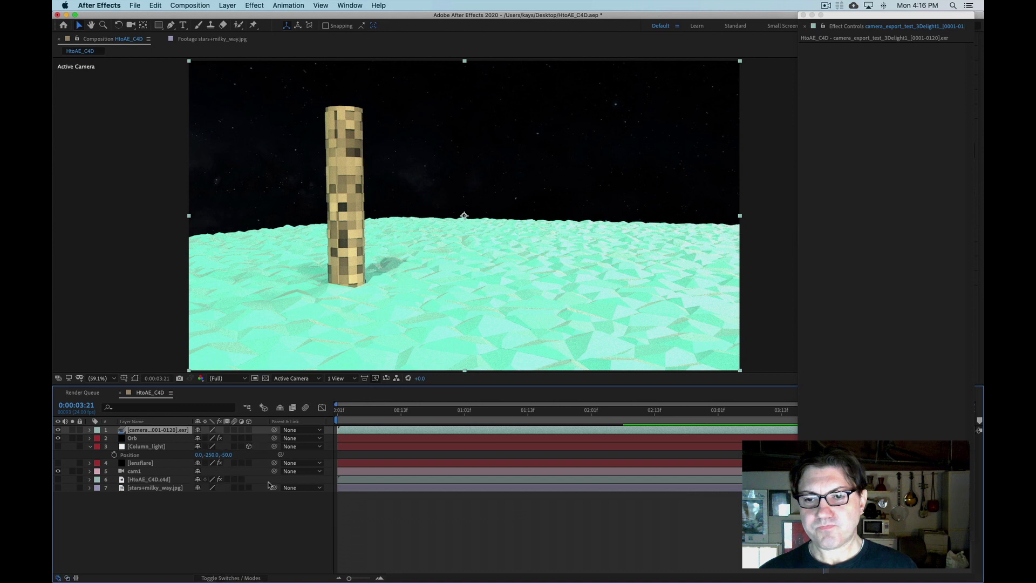
left_click(234, 439)
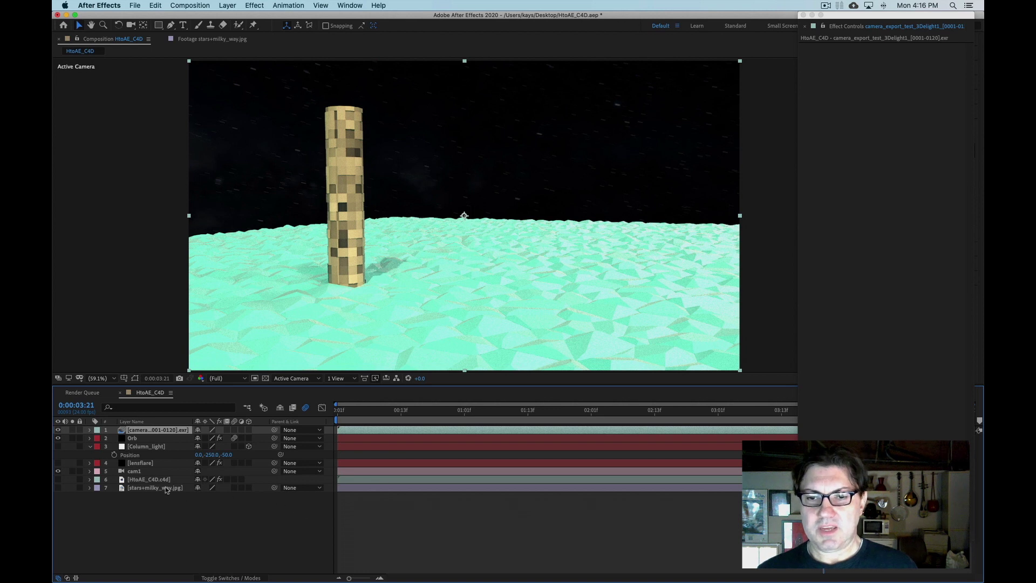
- Show the lensflare layer again, move it to the top of the layer stack and preview the composite
left_click(58, 463)
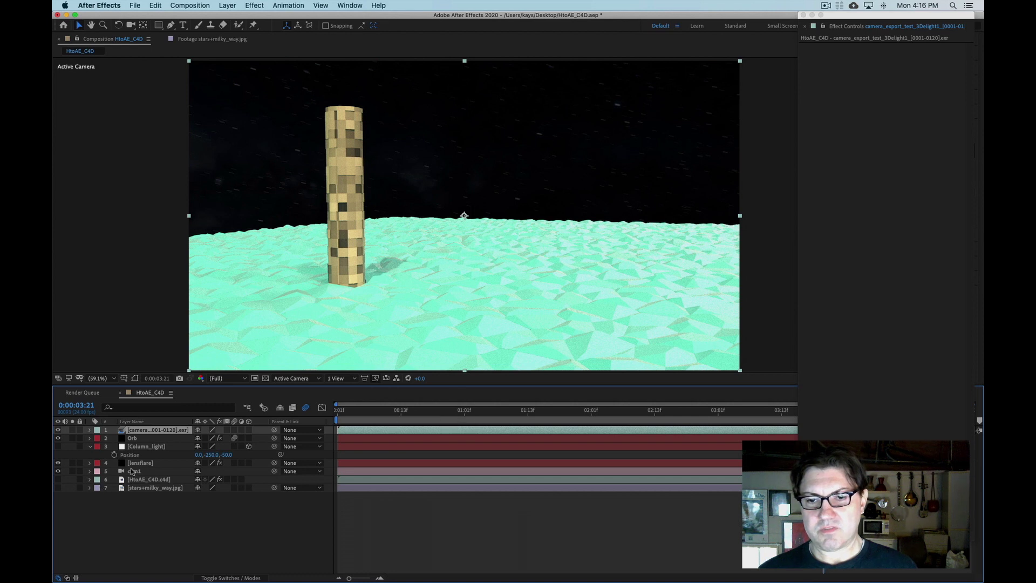
left_click_drag(141, 463, 143, 439)
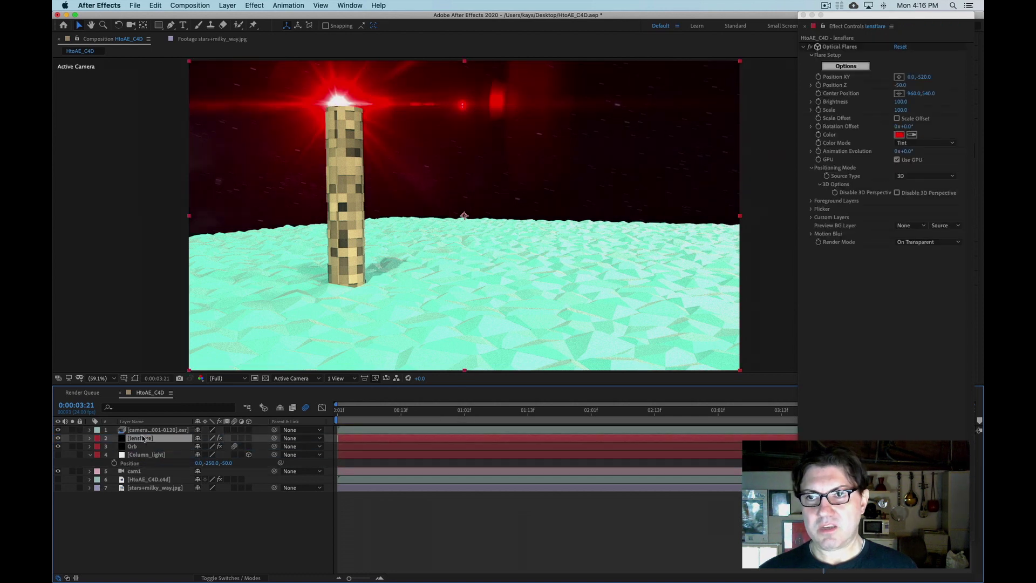
left_click_drag(359, 411, 319, 407)
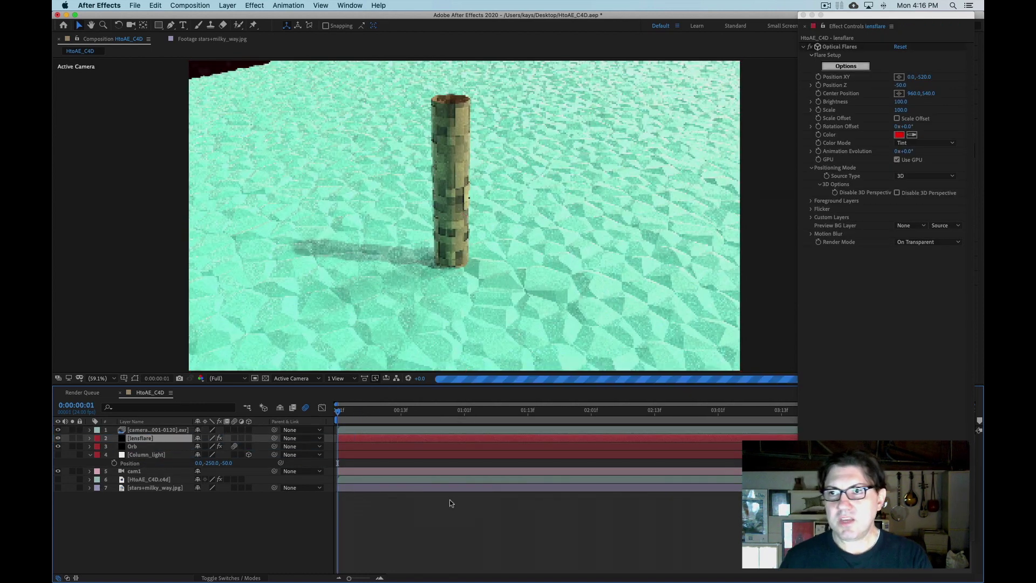
key("space")
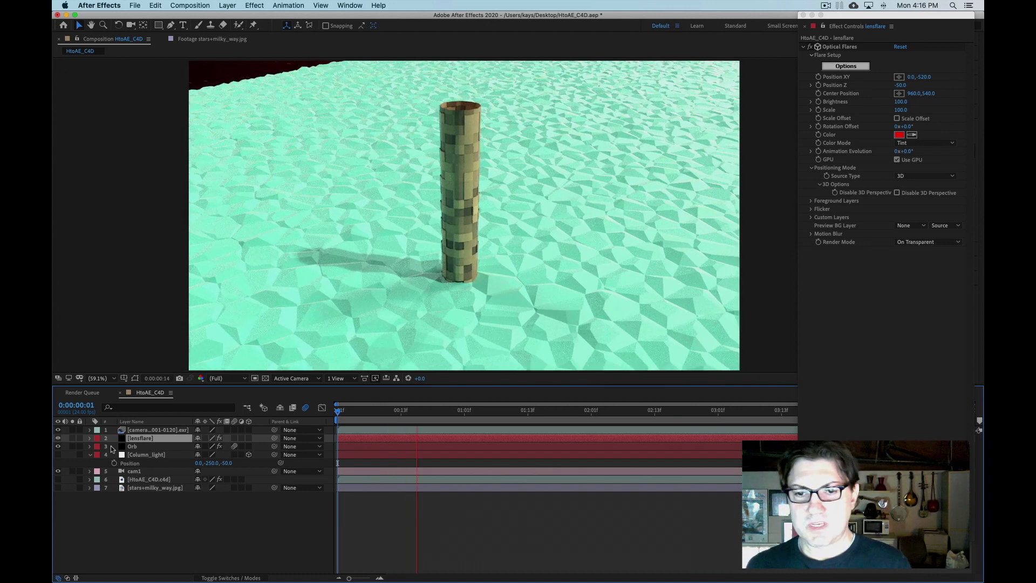
key("space")
left_click_drag(143, 427, 145, 428)
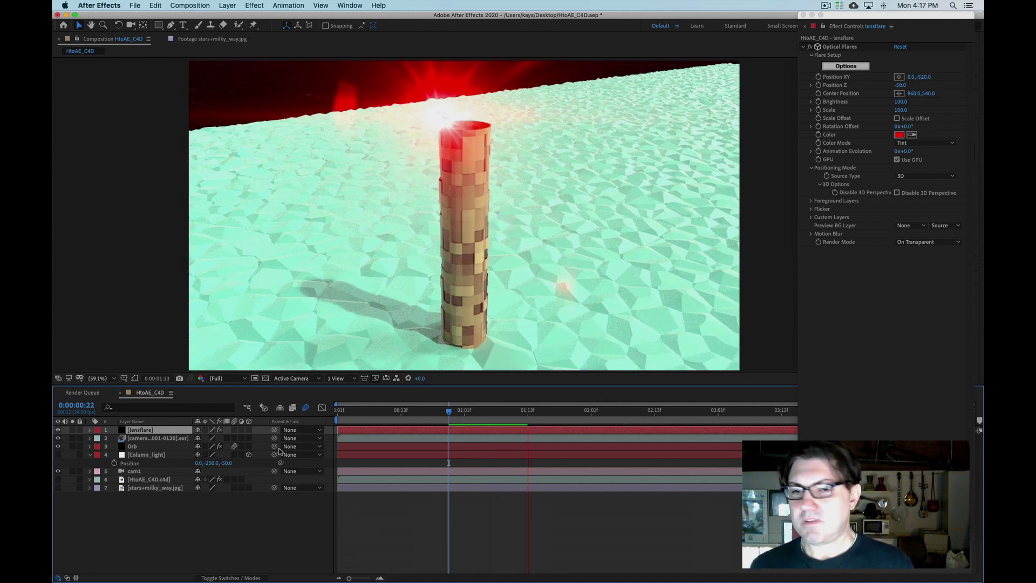
- Lower the Optical Flares brightness to 80 and preview the flare
left_click(901, 102)
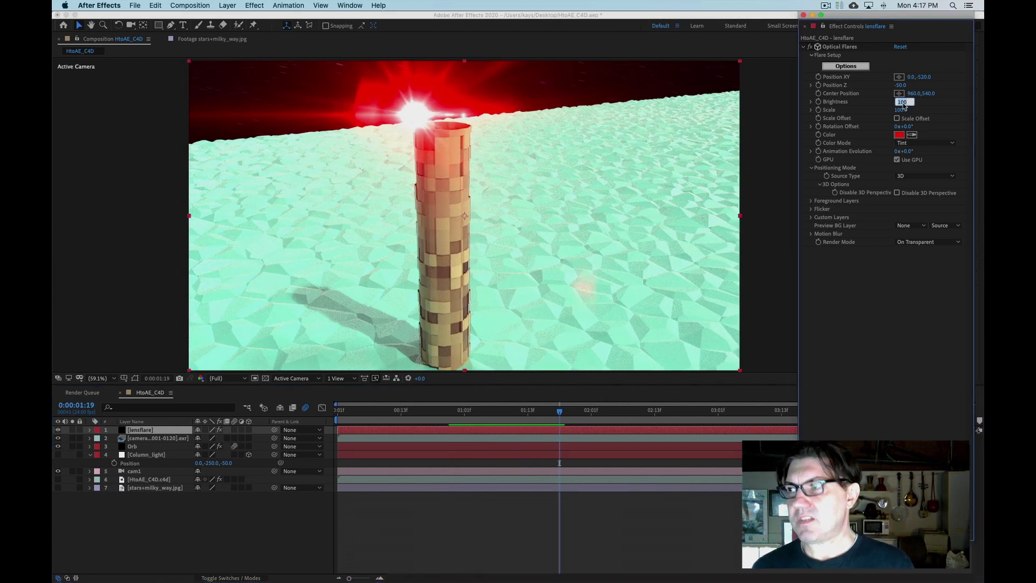
type("80")
key("Return")
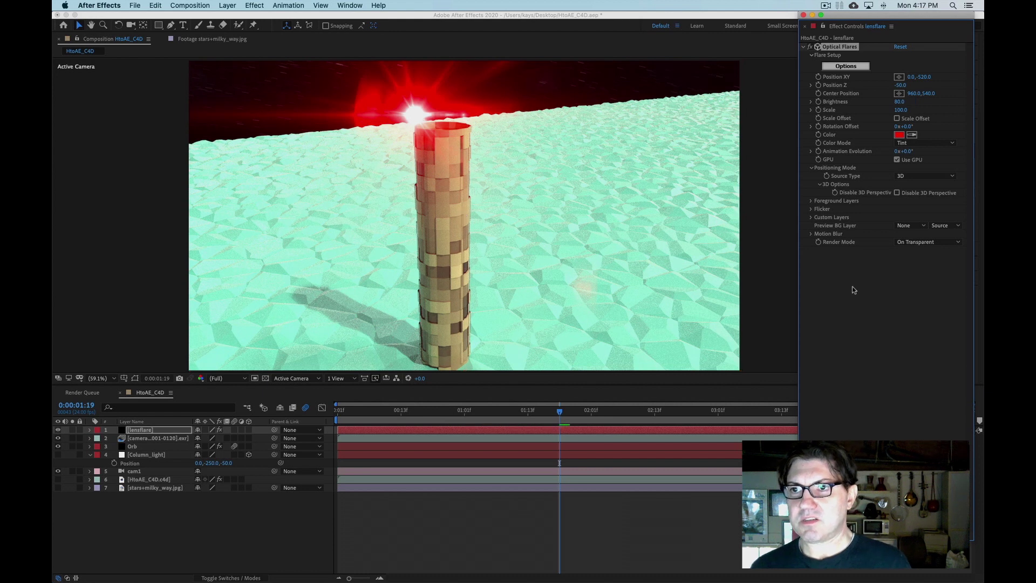
key("space")
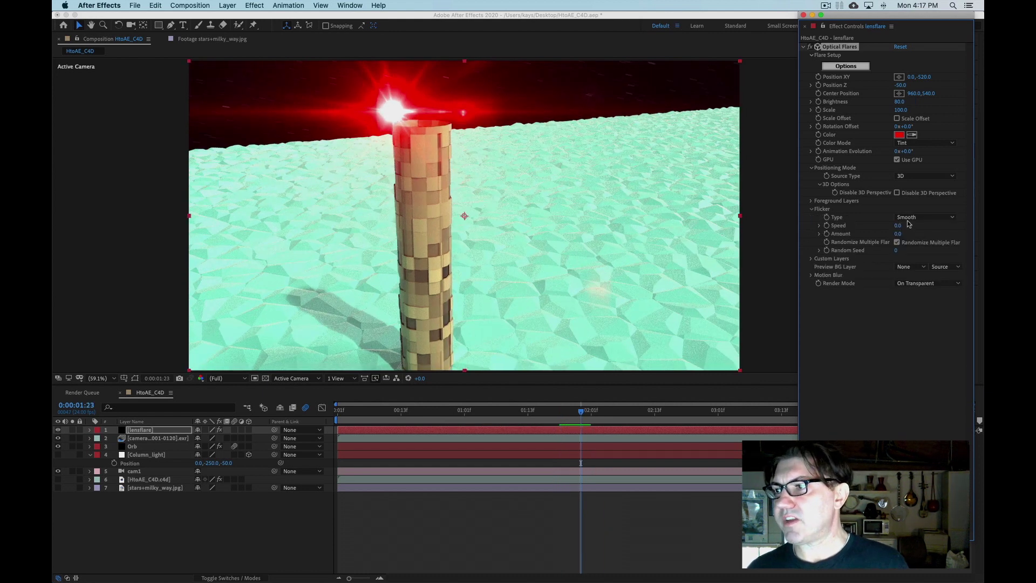
- Set the flare's flicker to the Sharp type with speed 80 and amount 80, and preview the flickering from an earlier frame
left_click(909, 220)
left_click(913, 238)
left_click(896, 226)
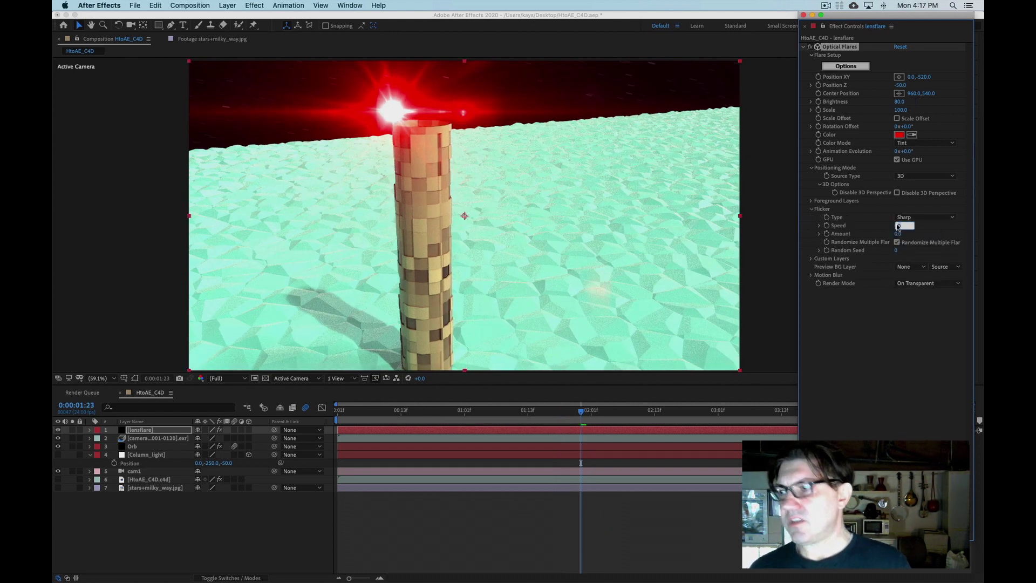
type("80")
key("Tab")
type("80")
key("Return")
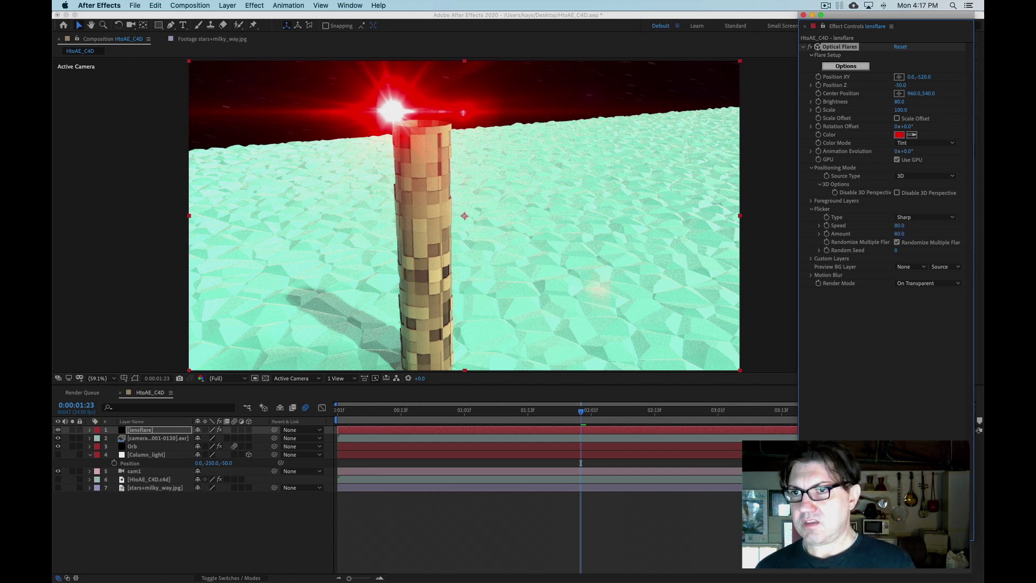
left_click(407, 413)
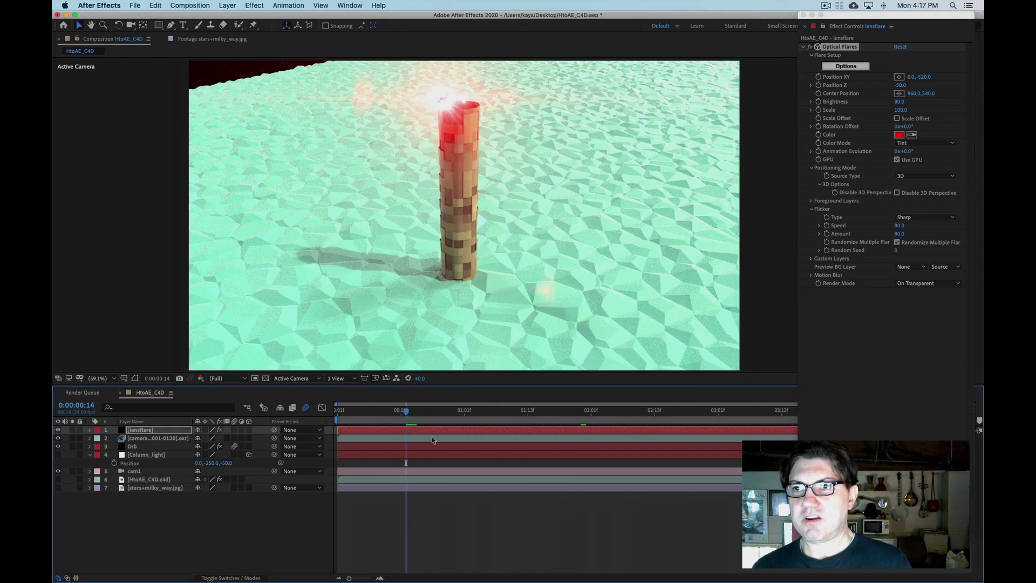
key("space")
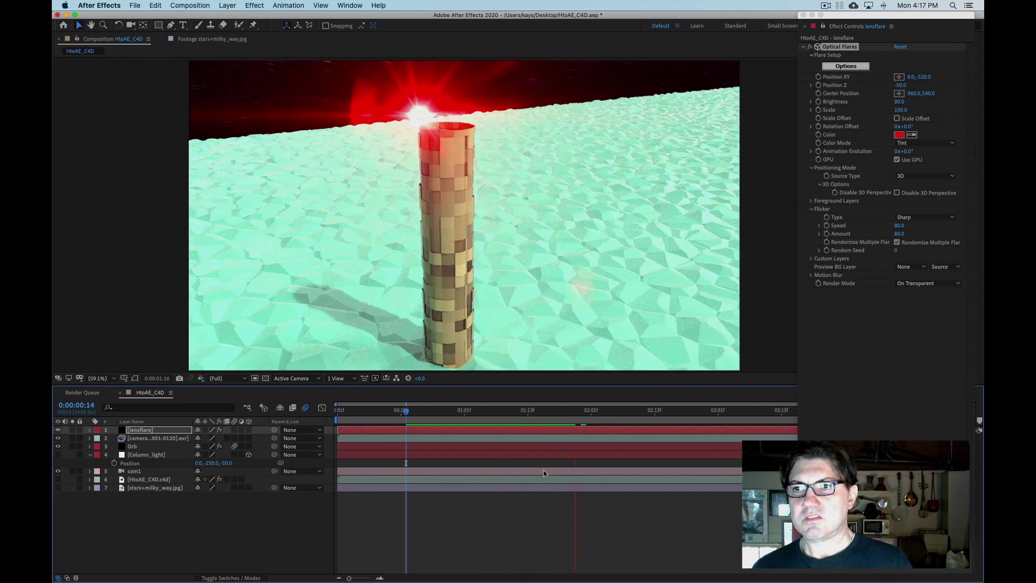